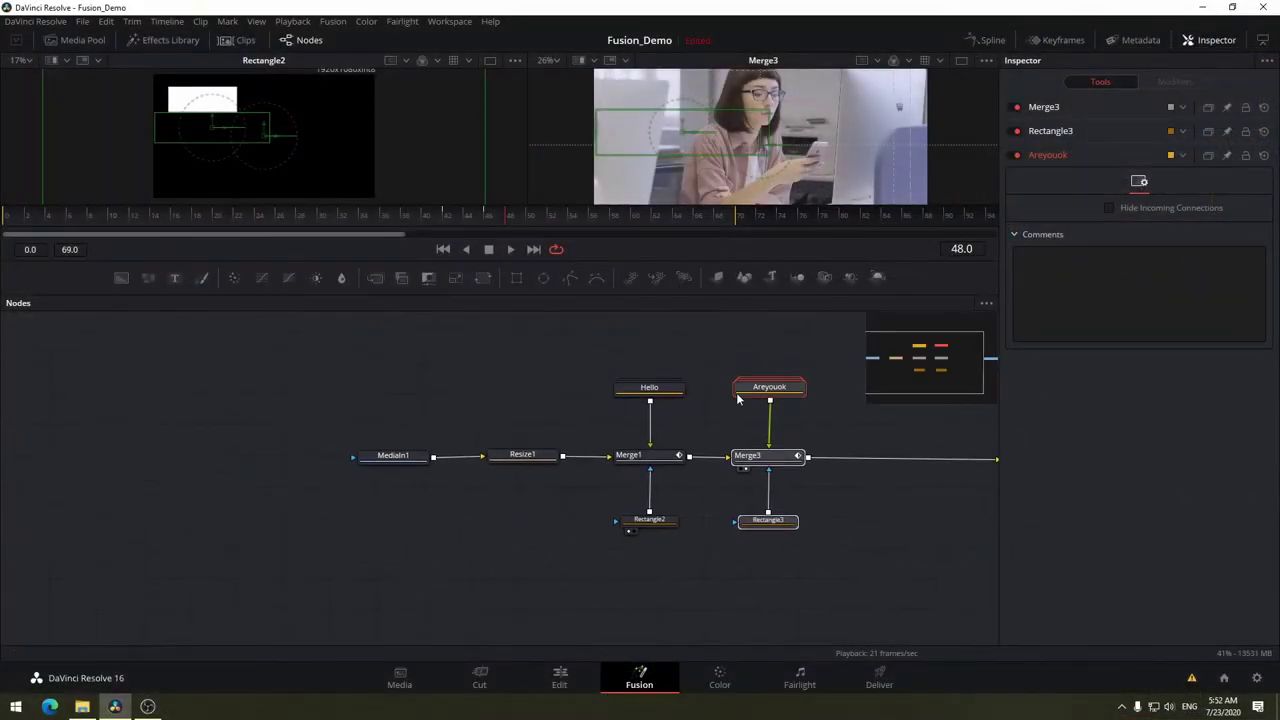
# Pan the node graph until the whole chain from MediaIn1 to MediaOut1 is centered in view.
pyautogui.moveTo(775, 368); pyautogui.dragTo(623, 341)
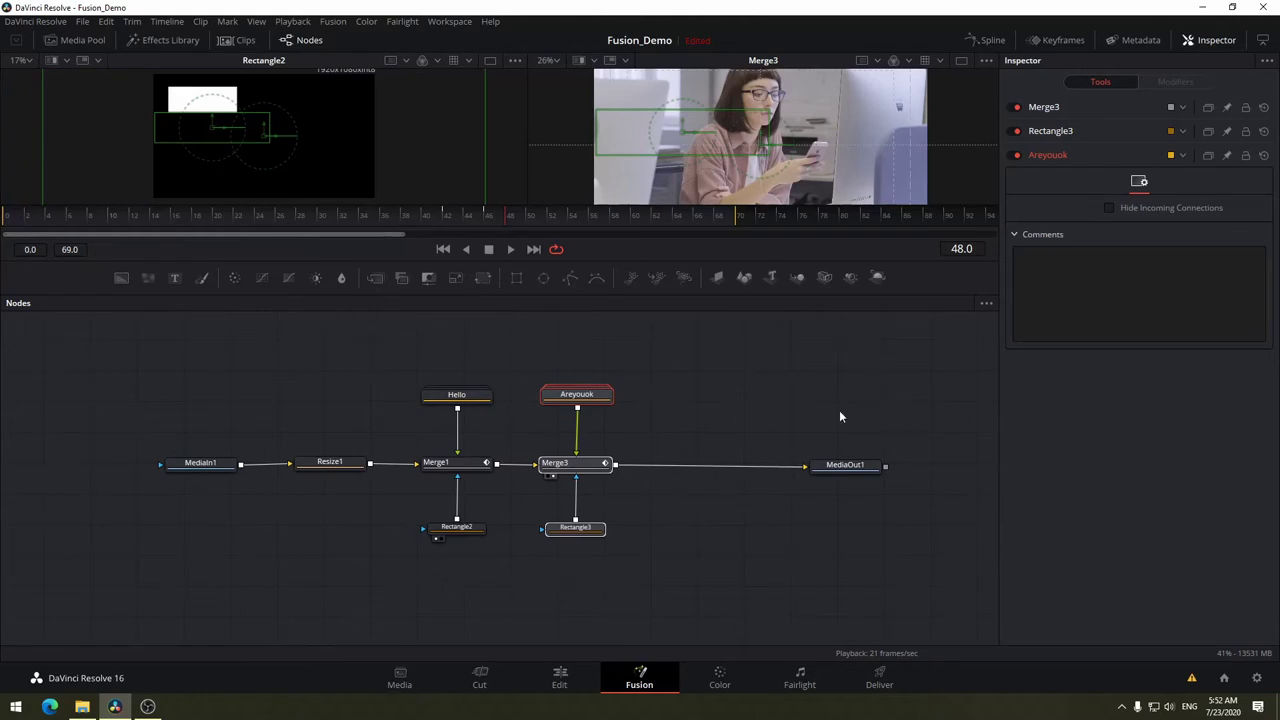
pyautogui.moveTo(839, 417)
pyautogui.mouseDown()
pyautogui.moveTo(1277, 447)
pyautogui.moveTo(718, 376)
pyautogui.moveTo(683, 386)
pyautogui.mouseUp()
# Roughly reposition Hello, Resize1, Rectangle2, Areyouok and Merge3 around the two merges.
pyautogui.moveTo(466, 403); pyautogui.dragTo(429, 419)
pyautogui.moveTo(355, 462); pyautogui.dragTo(353, 503)
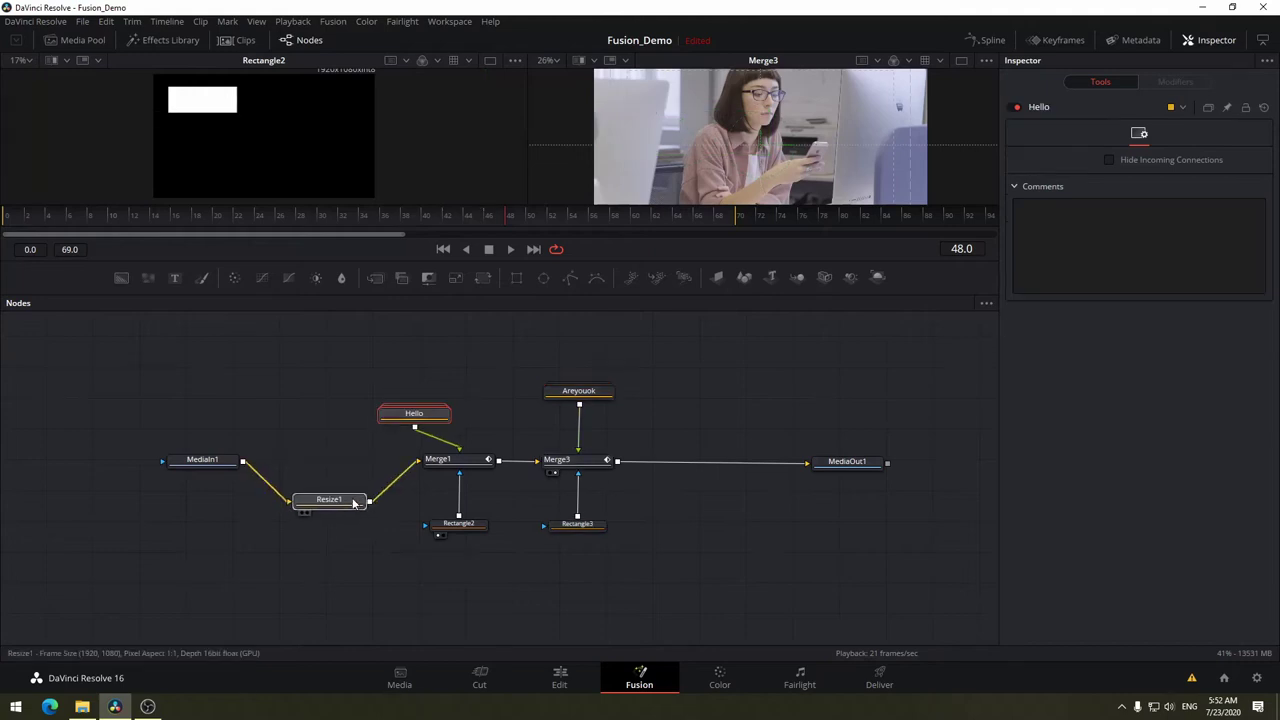
pyautogui.moveTo(458, 523); pyautogui.dragTo(443, 570)
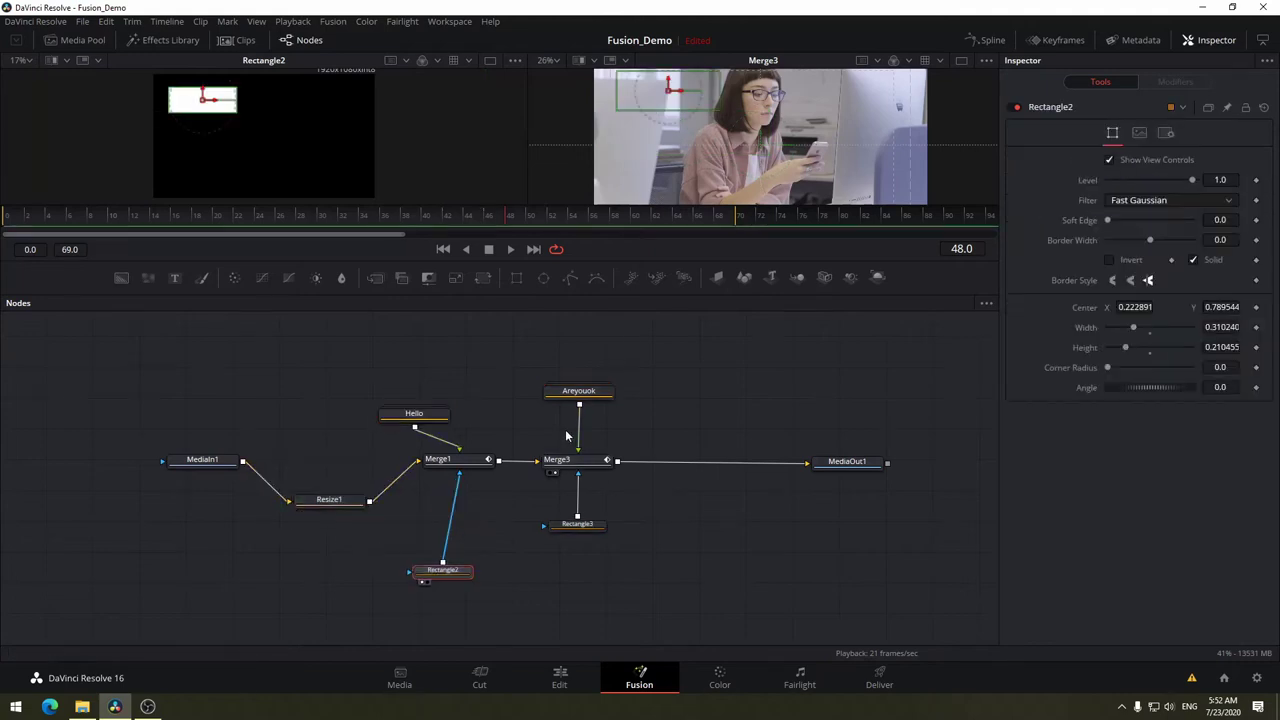
pyautogui.moveTo(578, 391); pyautogui.dragTo(506, 381)
pyautogui.moveTo(592, 462)
pyautogui.mouseDown()
pyautogui.moveTo(530, 432)
pyautogui.moveTo(575, 431)
pyautogui.mouseUp()
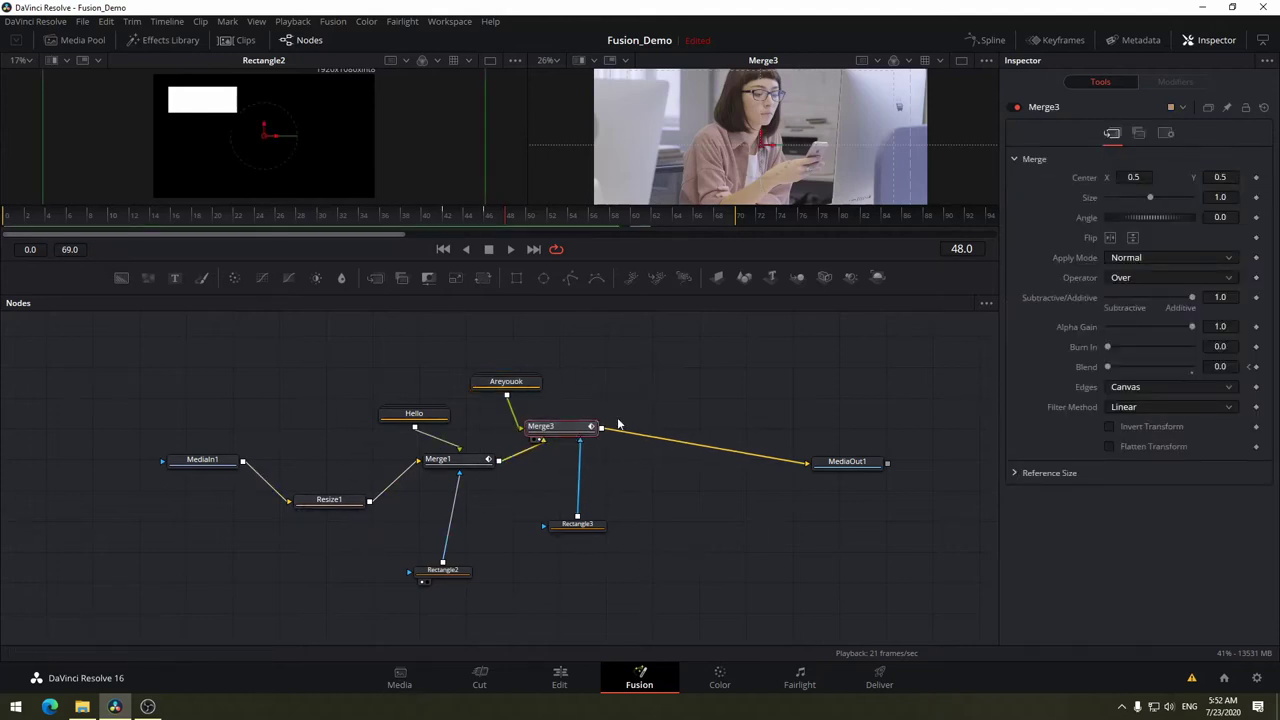
# Line Resize1 and Merge3 up with the main row and center Areyouok above Merge3.
pyautogui.moveTo(340, 505)
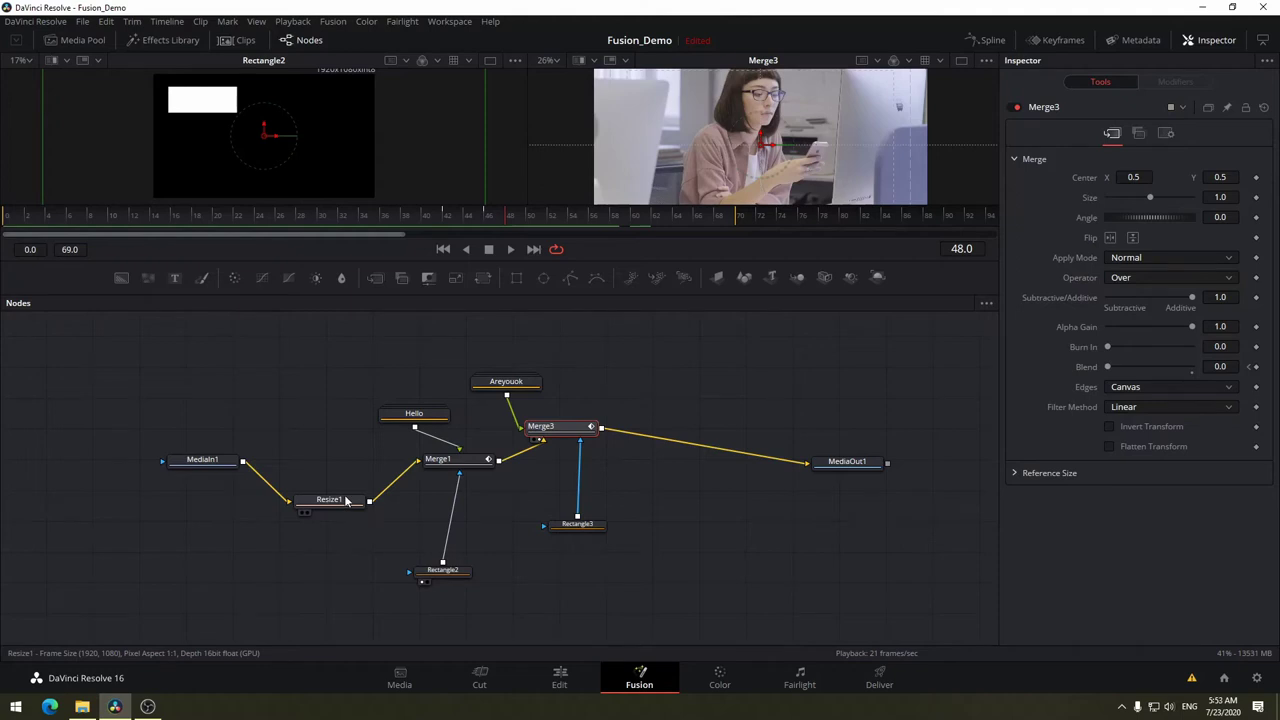
pyautogui.moveTo(337, 504); pyautogui.dragTo(334, 463)
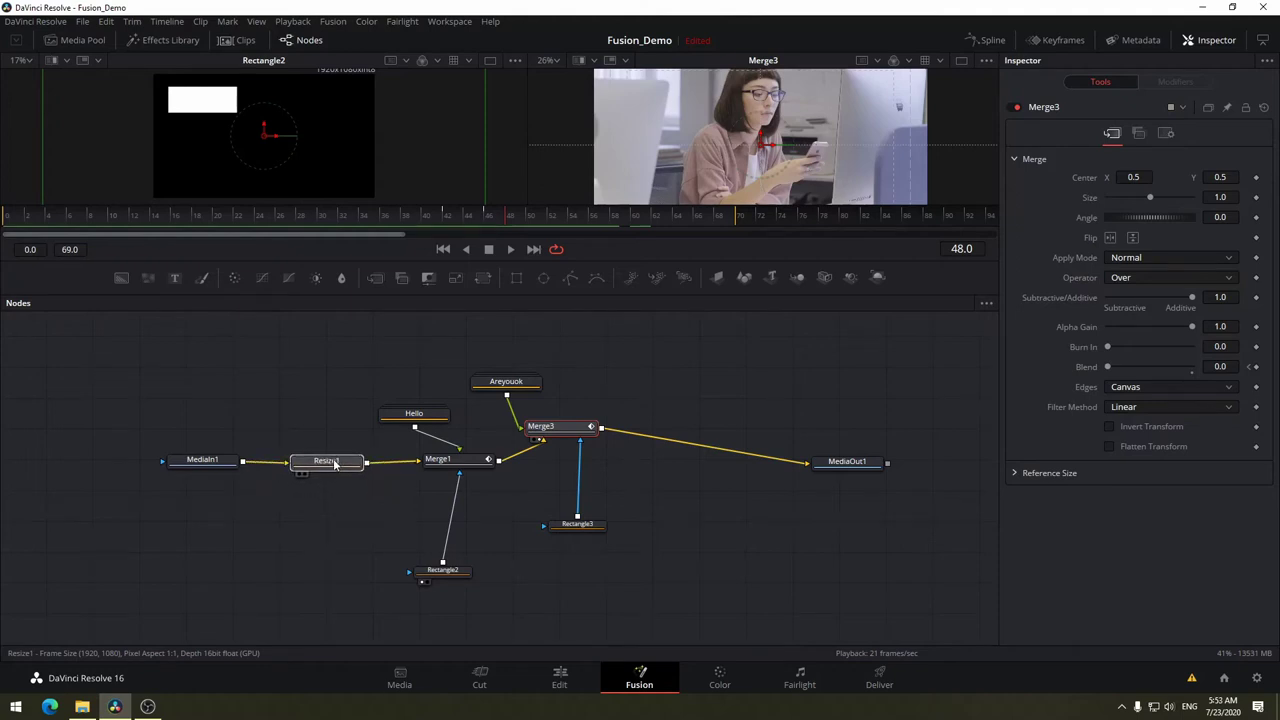
pyautogui.click(335, 463)
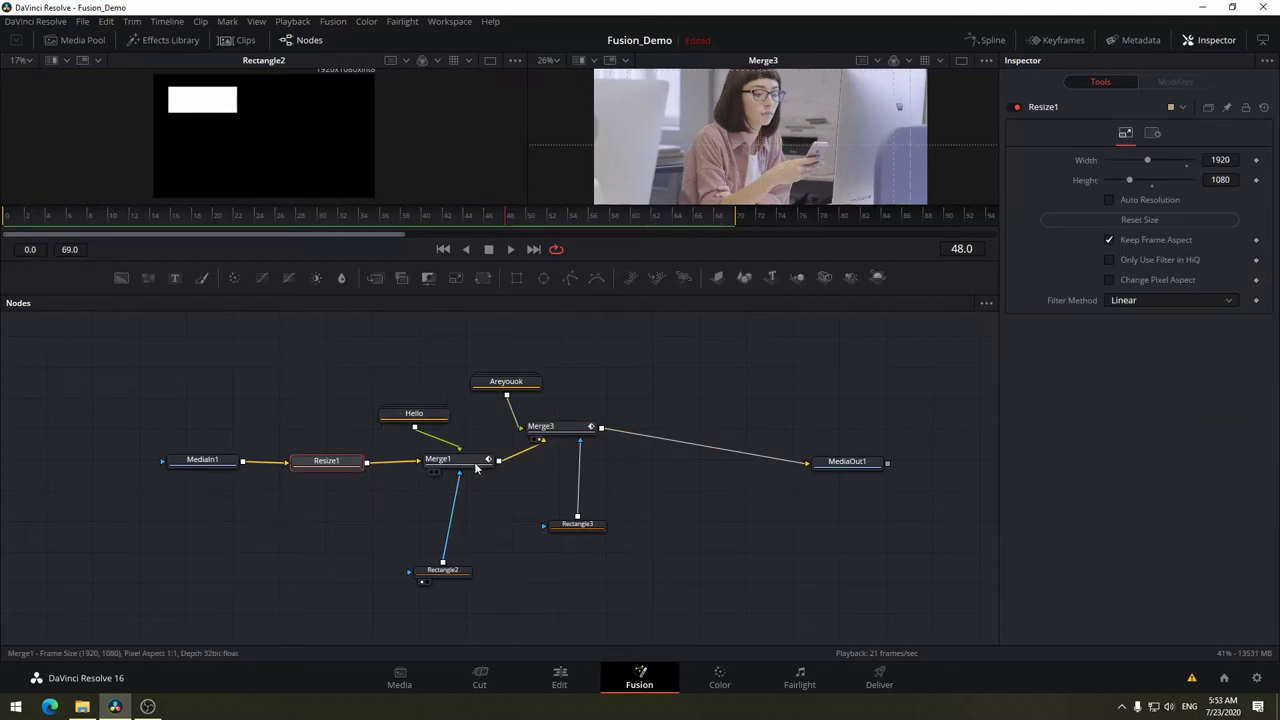
pyautogui.moveTo(568, 430); pyautogui.dragTo(603, 462)
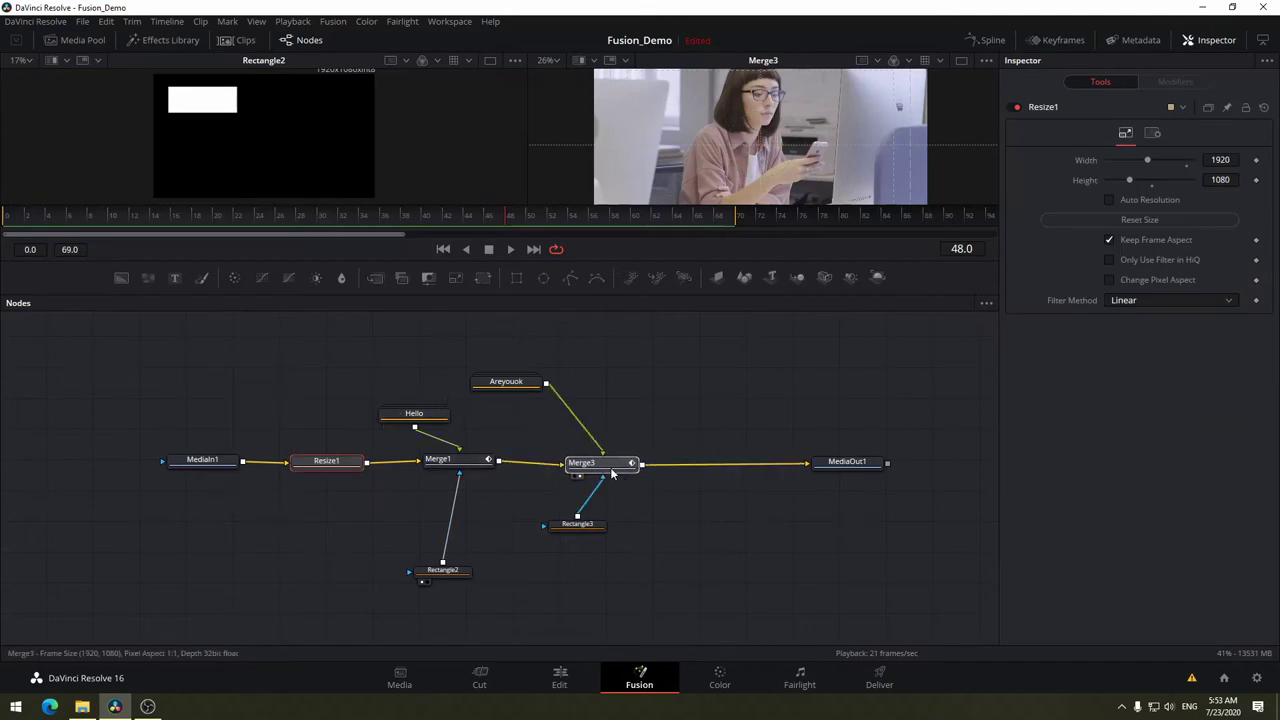
pyautogui.click(605, 468)
pyautogui.moveTo(517, 389); pyautogui.dragTo(603, 378)
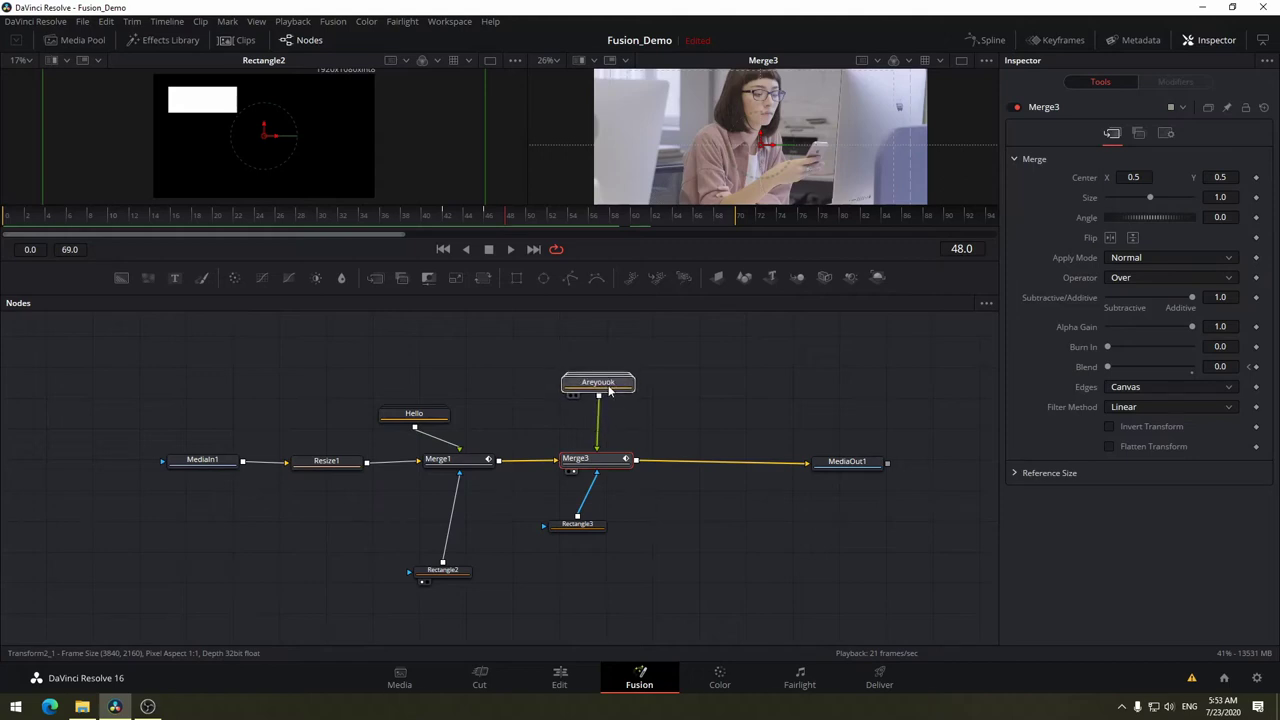
pyautogui.moveTo(603, 378); pyautogui.dragTo(609, 390)
# Place Hello above Merge1, Rectangle2 and Rectangle3 under their merges, and straighten the main row.
pyautogui.moveTo(414, 416); pyautogui.dragTo(463, 382)
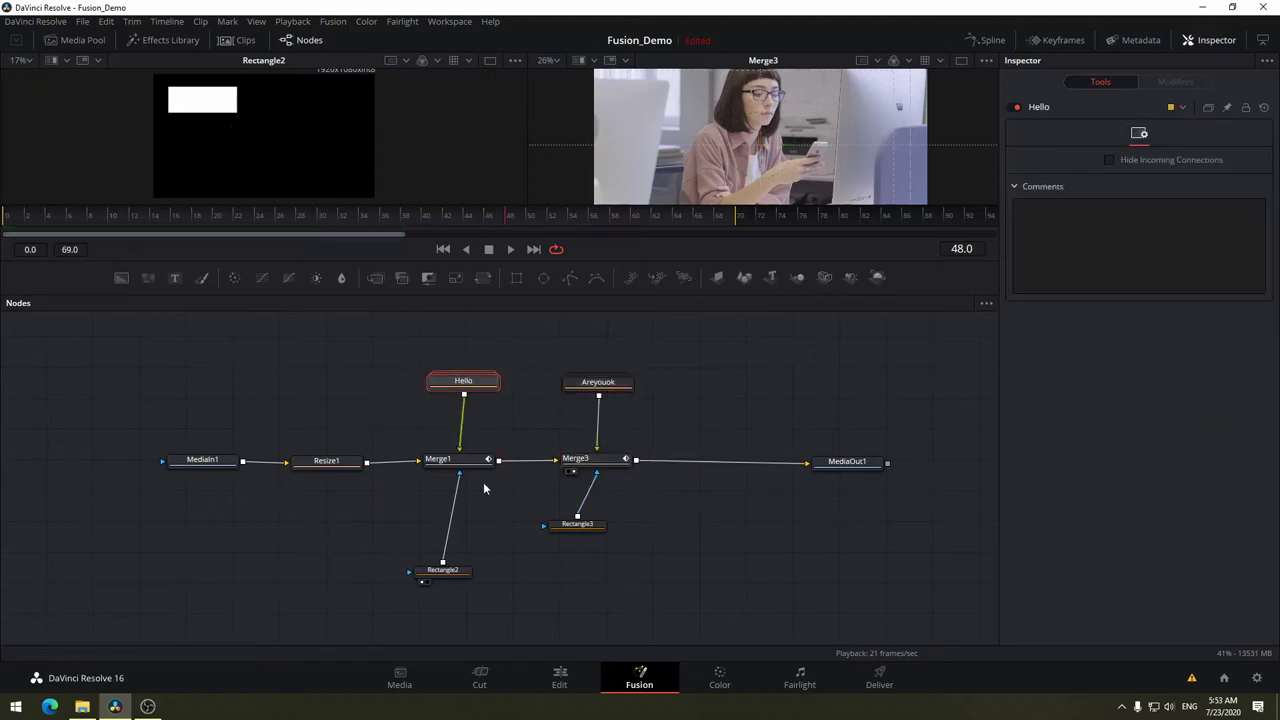
pyautogui.moveTo(465, 459); pyautogui.dragTo(465, 456)
pyautogui.moveTo(446, 576); pyautogui.dragTo(465, 520)
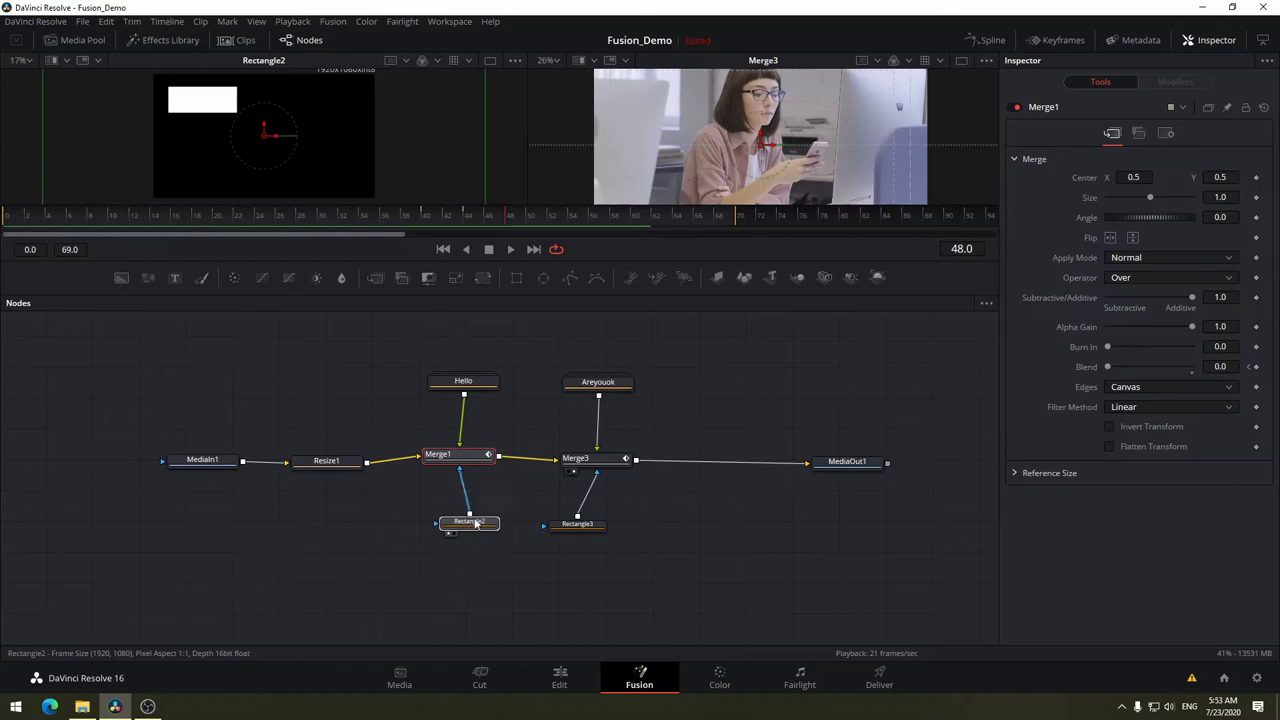
pyautogui.moveTo(458, 456); pyautogui.dragTo(466, 455)
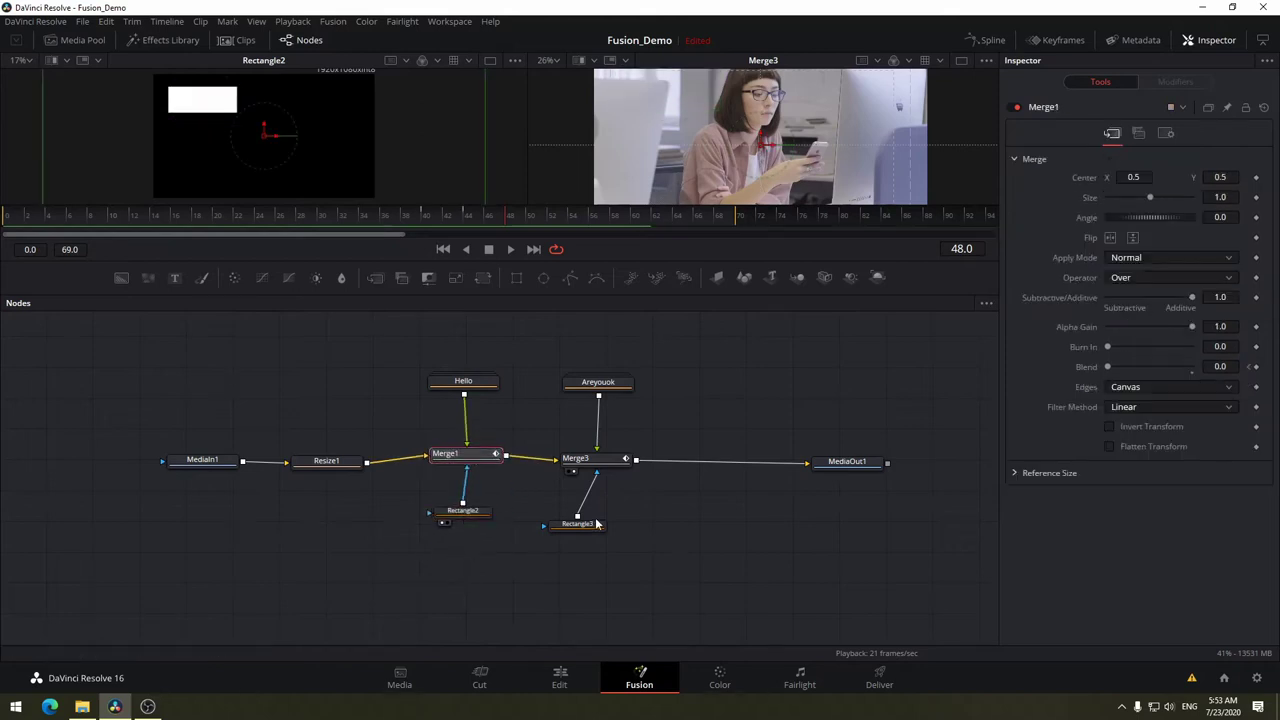
pyautogui.moveTo(587, 530); pyautogui.dragTo(607, 524)
pyautogui.moveTo(576, 458); pyautogui.dragTo(578, 451)
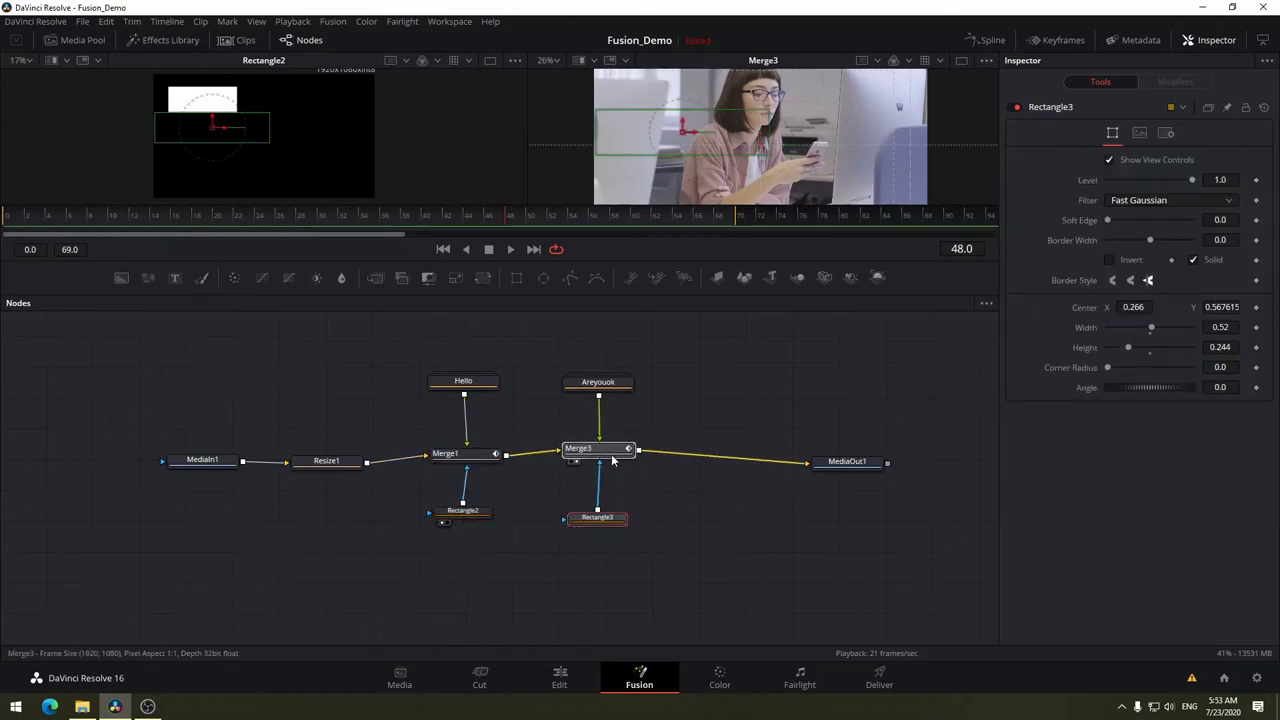
pyautogui.moveTo(344, 463); pyautogui.dragTo(349, 455)
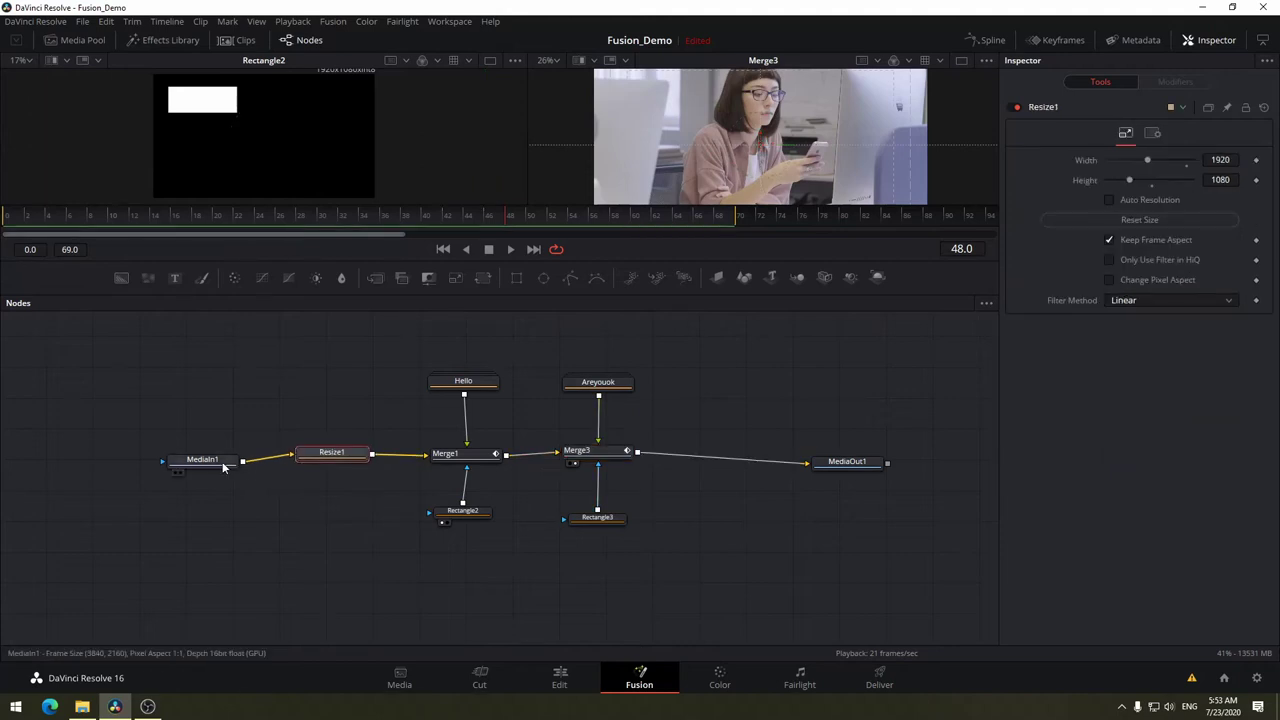
pyautogui.moveTo(224, 463); pyautogui.dragTo(235, 459)
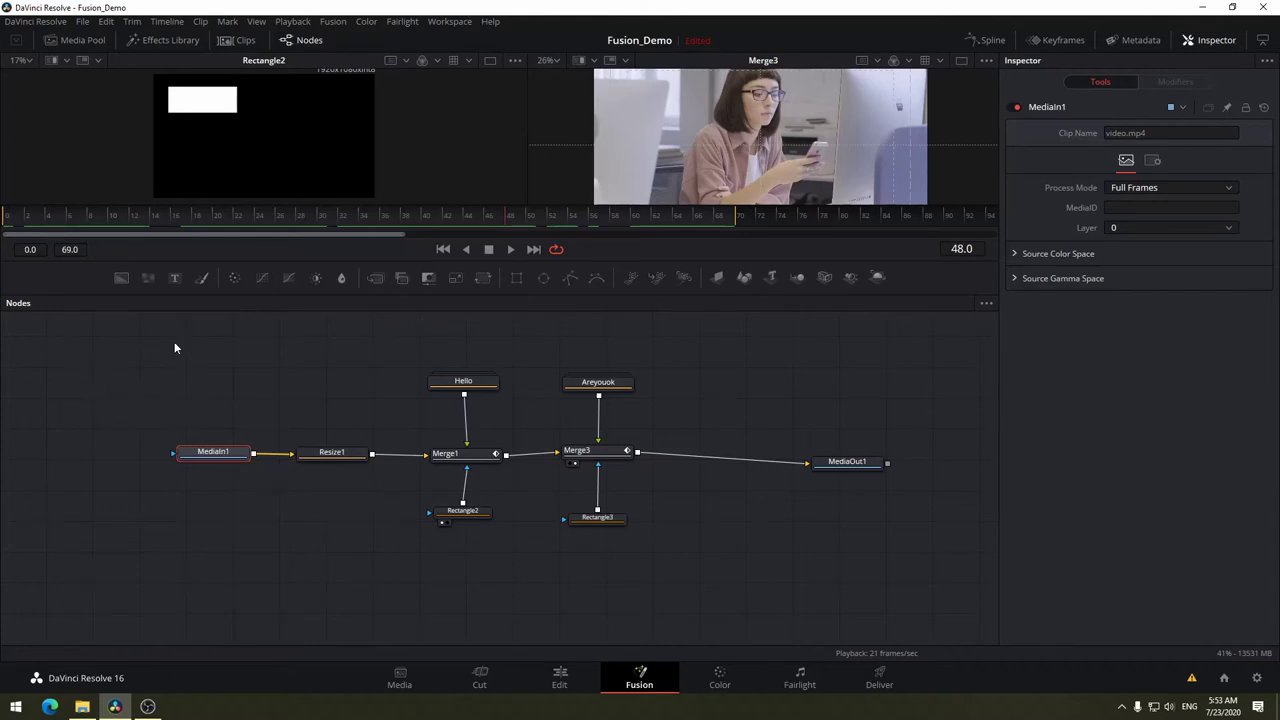
pyautogui.rightClick(263, 400)
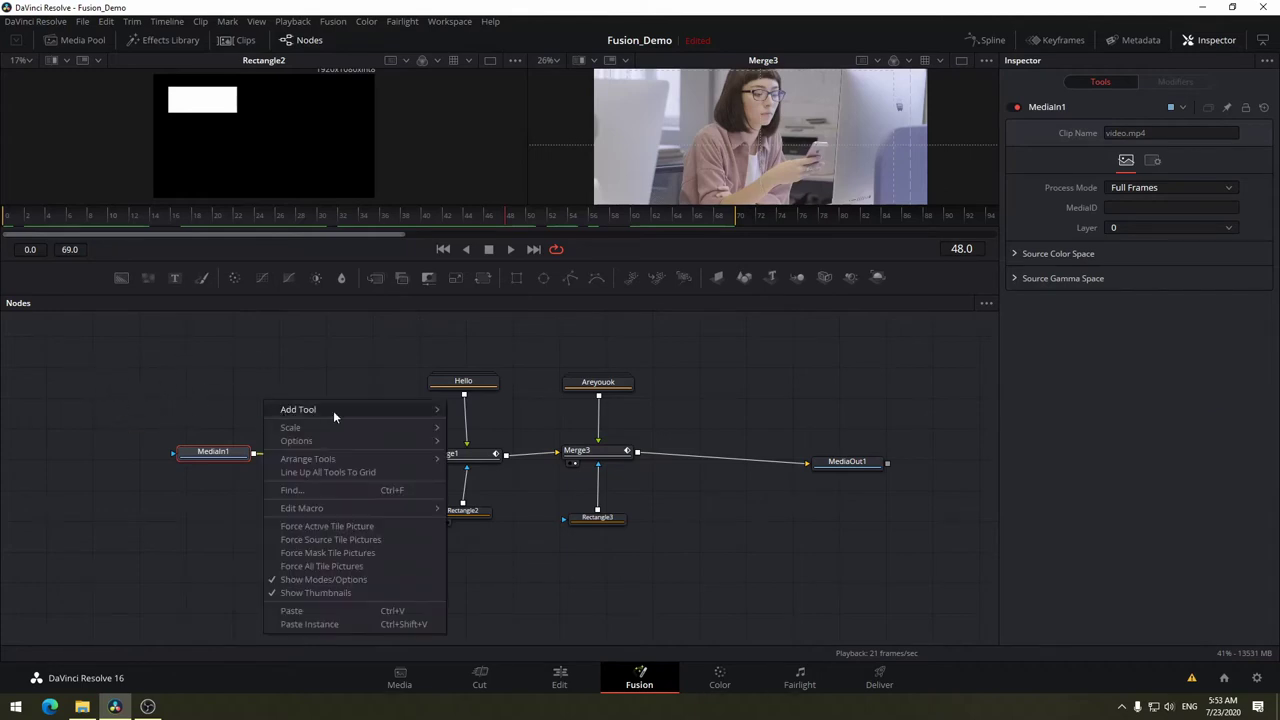
pyautogui.moveTo(340, 411)
pyautogui.moveTo(511, 442)
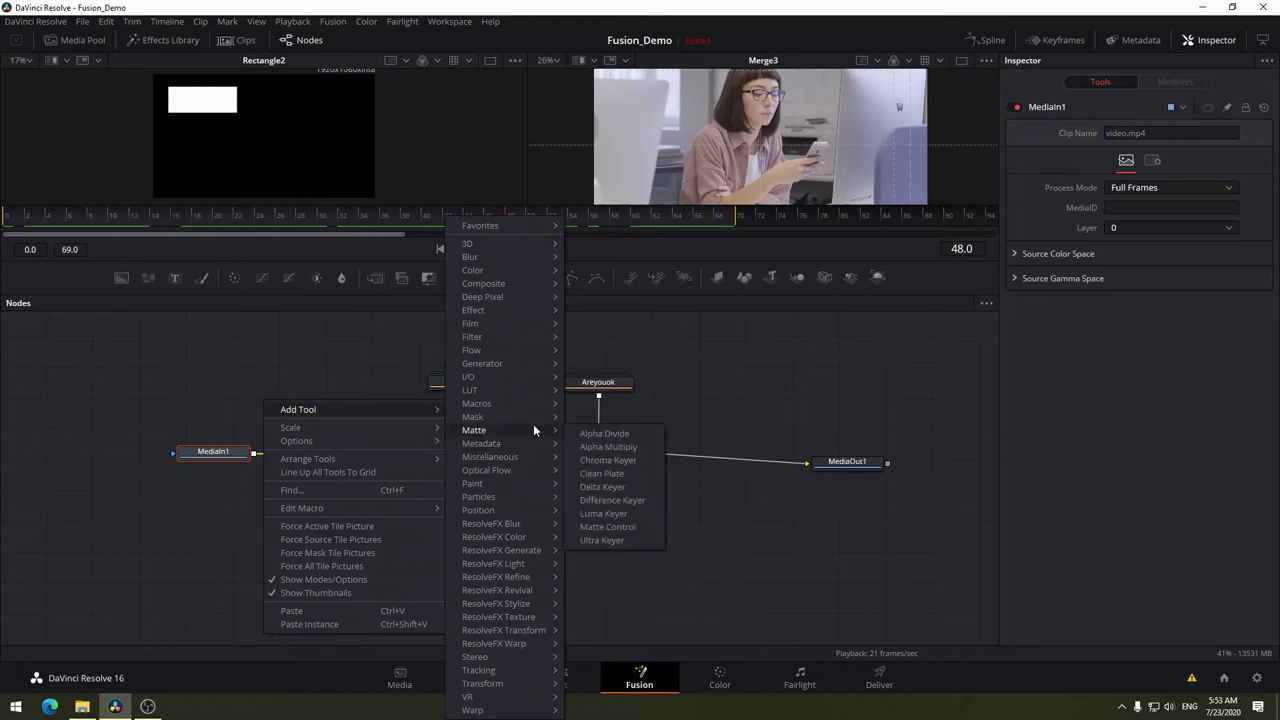
pyautogui.moveTo(530, 313)
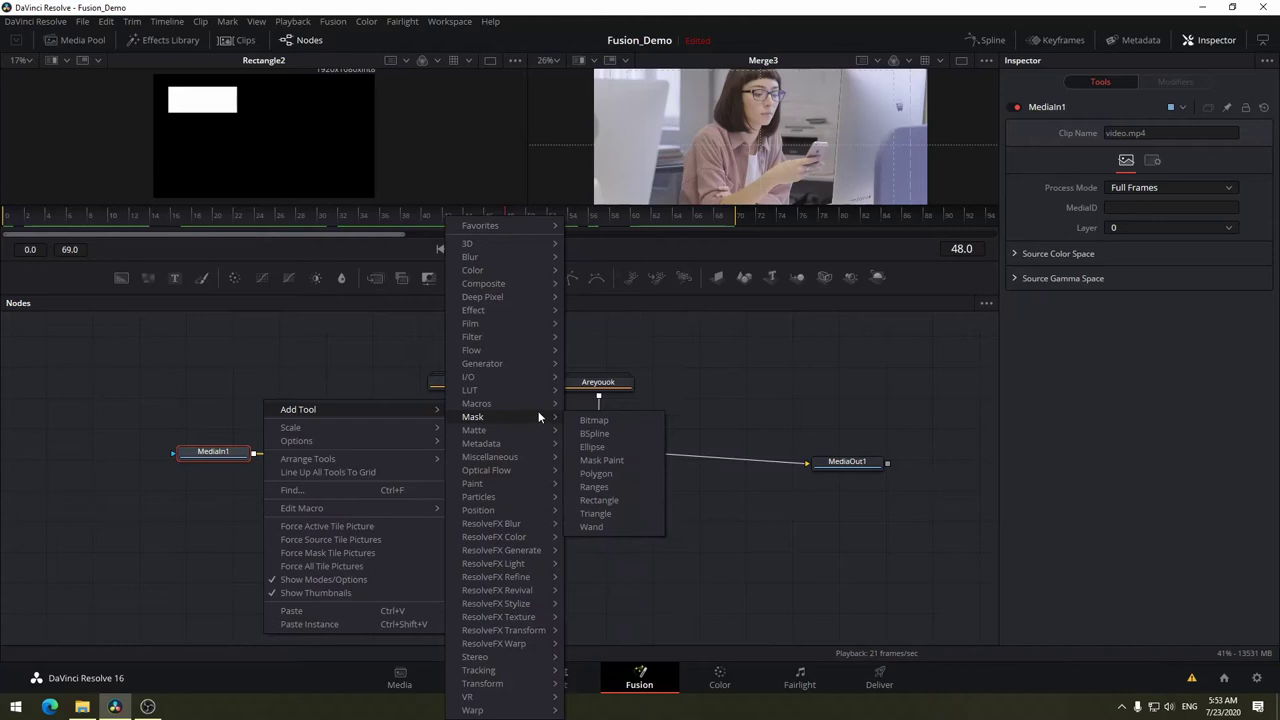
pyautogui.click(720, 359)
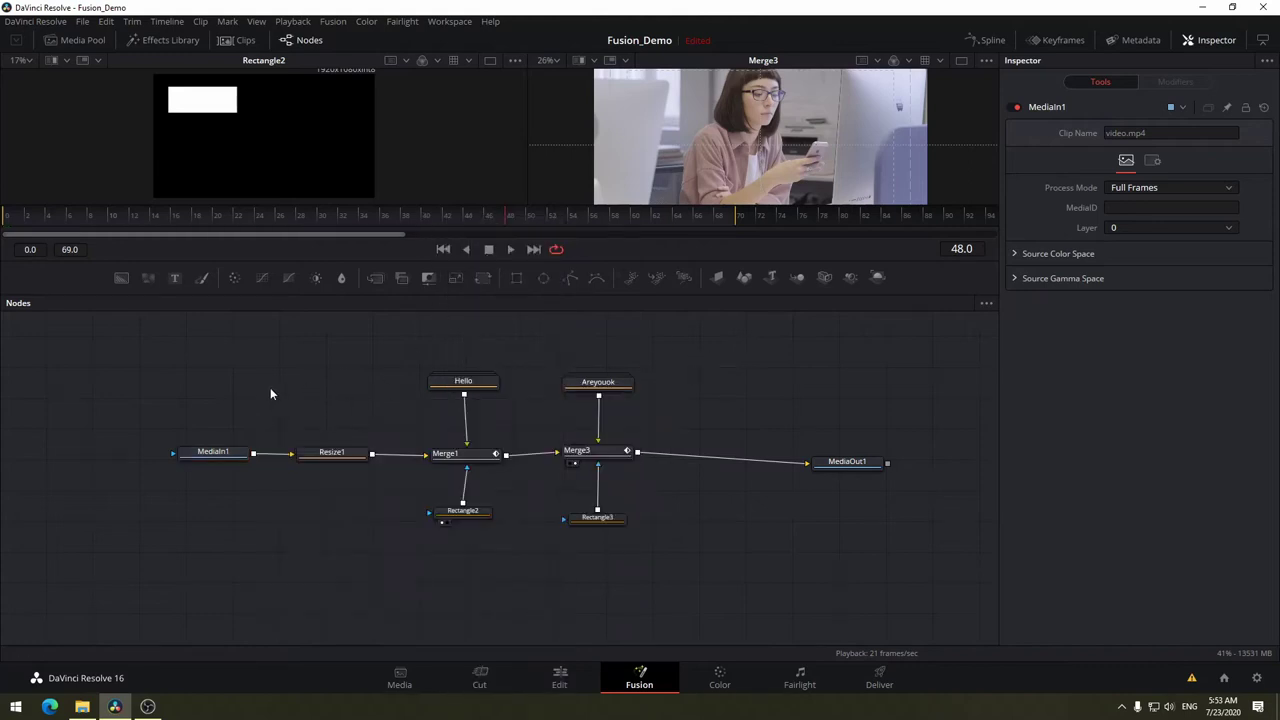
pyautogui.moveTo(214, 452); pyautogui.dragTo(208, 453)
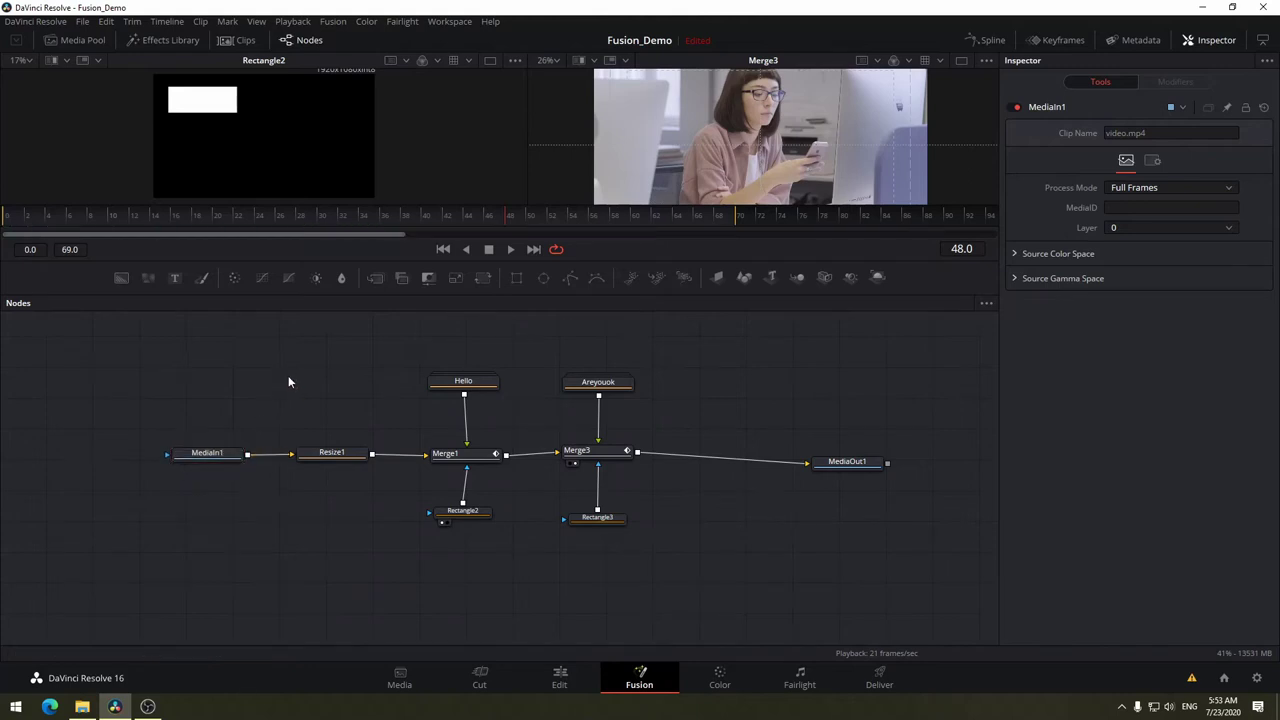
# Replace the old 'Transform' search with 'lay' so Select Tool shows only Underlay.
pyautogui.hotkey('shift', 'space')
pyautogui.write('Transform')
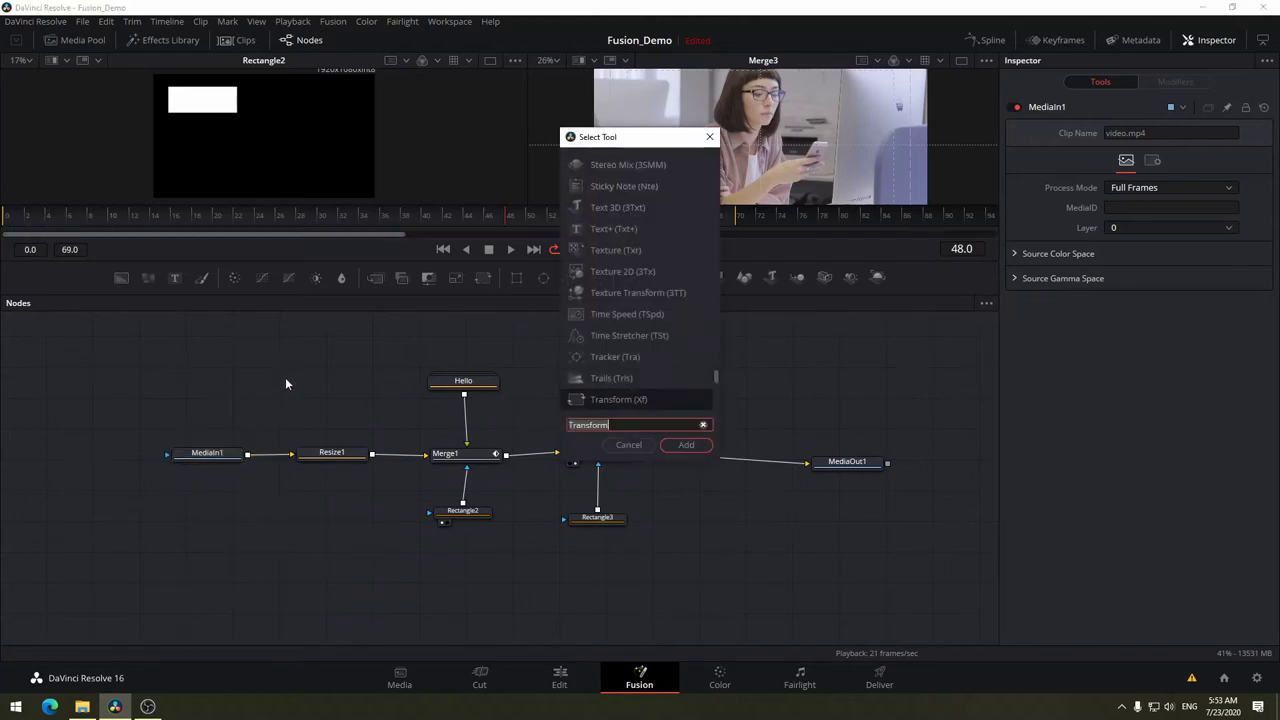
pyautogui.hotkey('ctrl', 'a')
pyautogui.press('BackSpace')
pyautogui.write('lay')
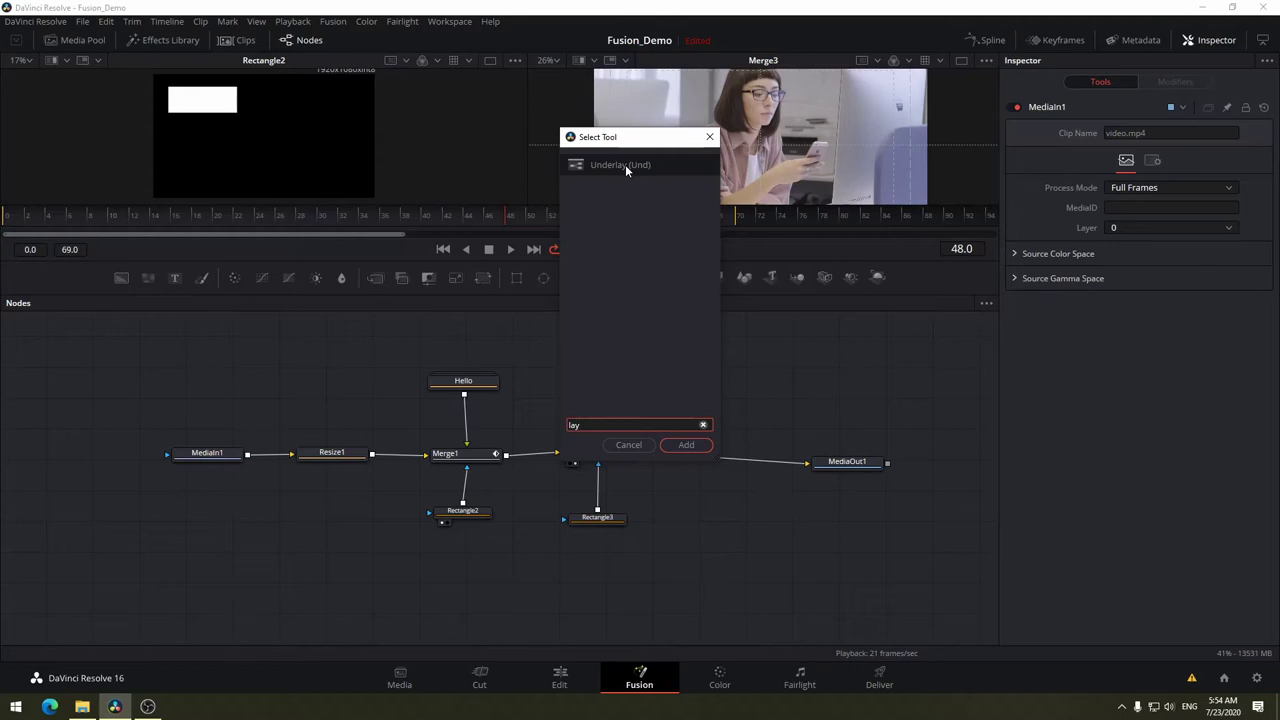
# Add an Underlay1 backdrop and size it to enclose MediaIn1 and Resize1.
pyautogui.click(700, 444)
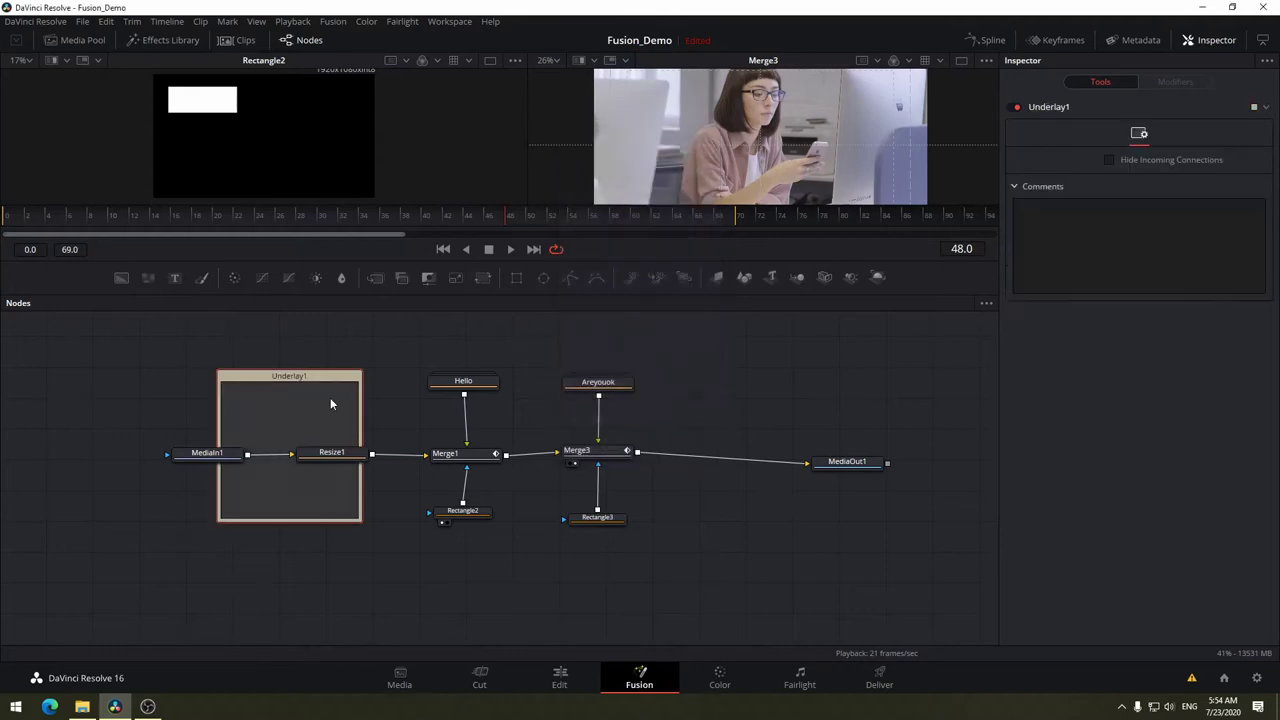
pyautogui.moveTo(309, 380); pyautogui.dragTo(238, 401)
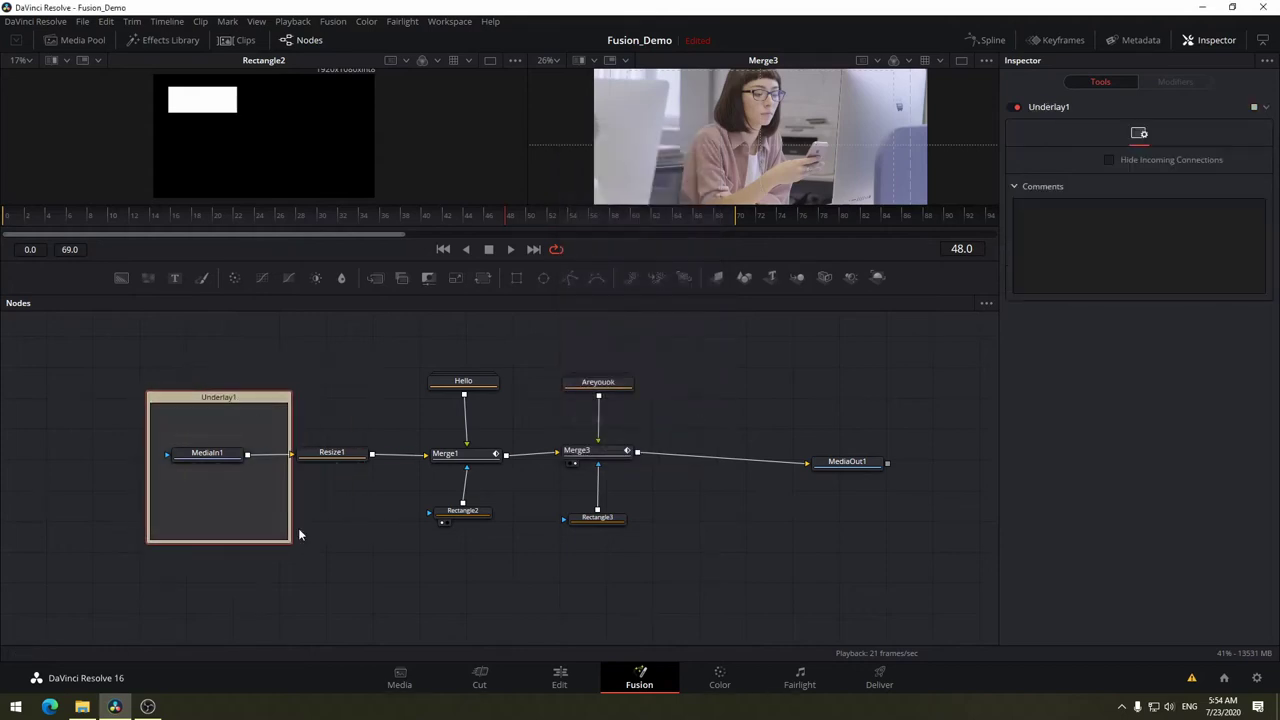
pyautogui.moveTo(289, 543); pyautogui.dragTo(405, 515)
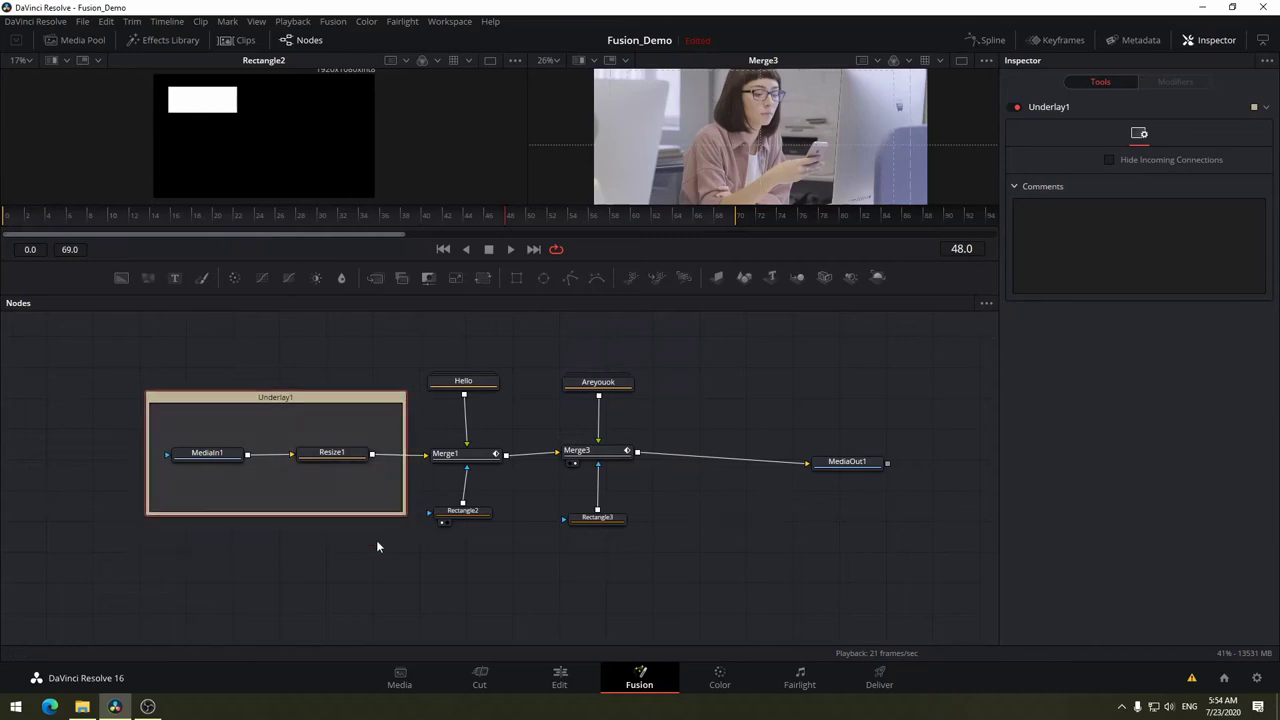
pyautogui.moveTo(334, 452); pyautogui.dragTo(165, 448)
# Move the Underlay1 group with its nodes to sit left of Merge1.
pyautogui.moveTo(277, 400)
pyautogui.mouseDown()
pyautogui.moveTo(209, 358)
pyautogui.moveTo(263, 396)
pyautogui.mouseUp()
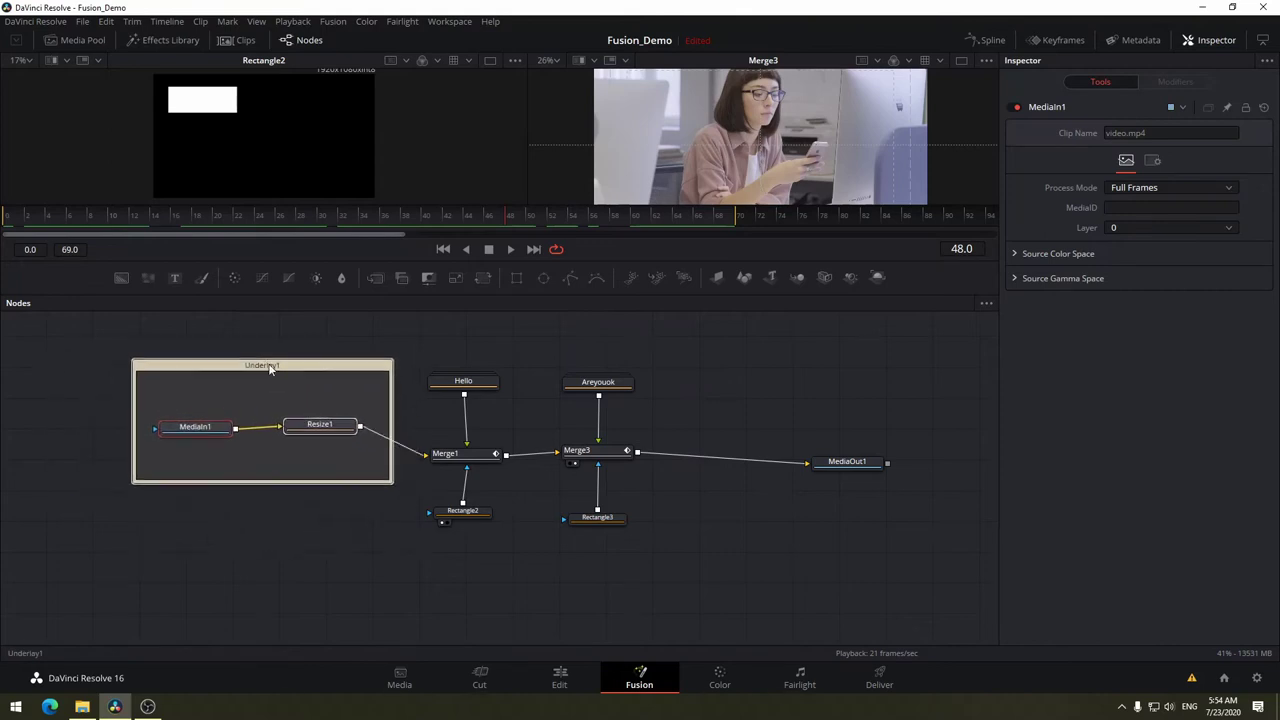
pyautogui.moveTo(326, 458)
pyautogui.mouseDown()
pyautogui.moveTo(333, 447)
pyautogui.moveTo(298, 460)
pyautogui.mouseUp()
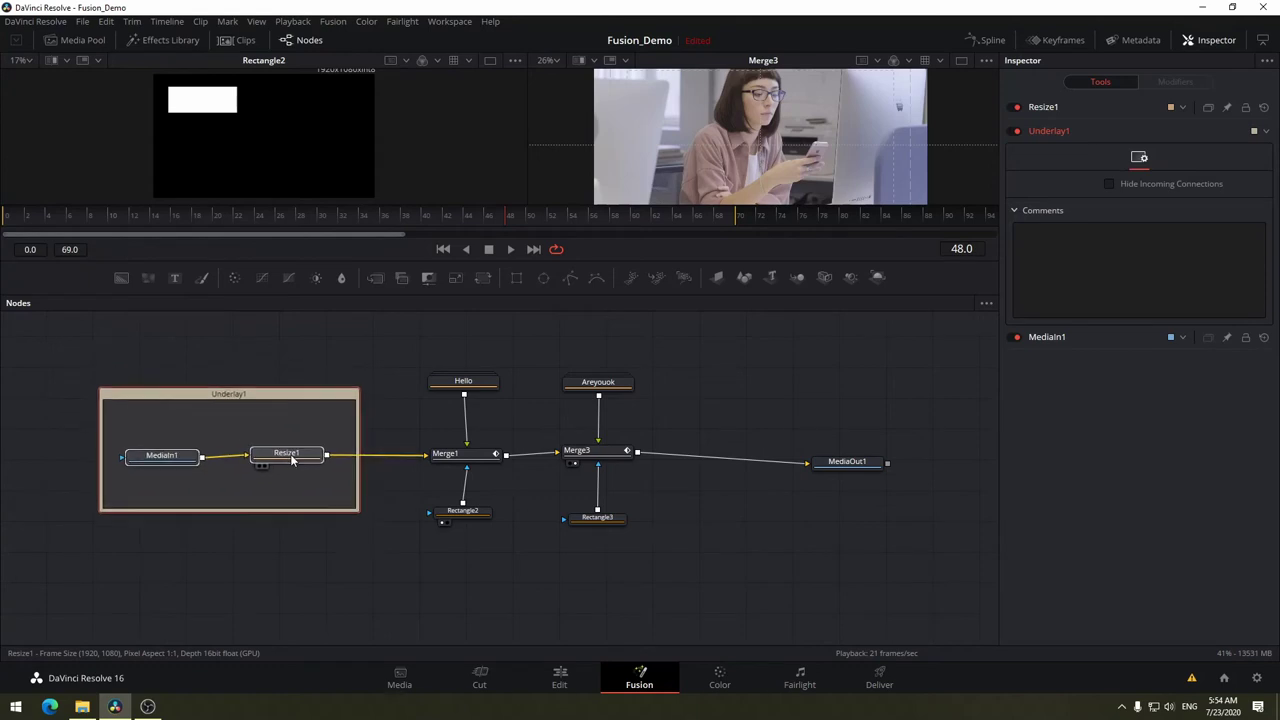
pyautogui.click(288, 455)
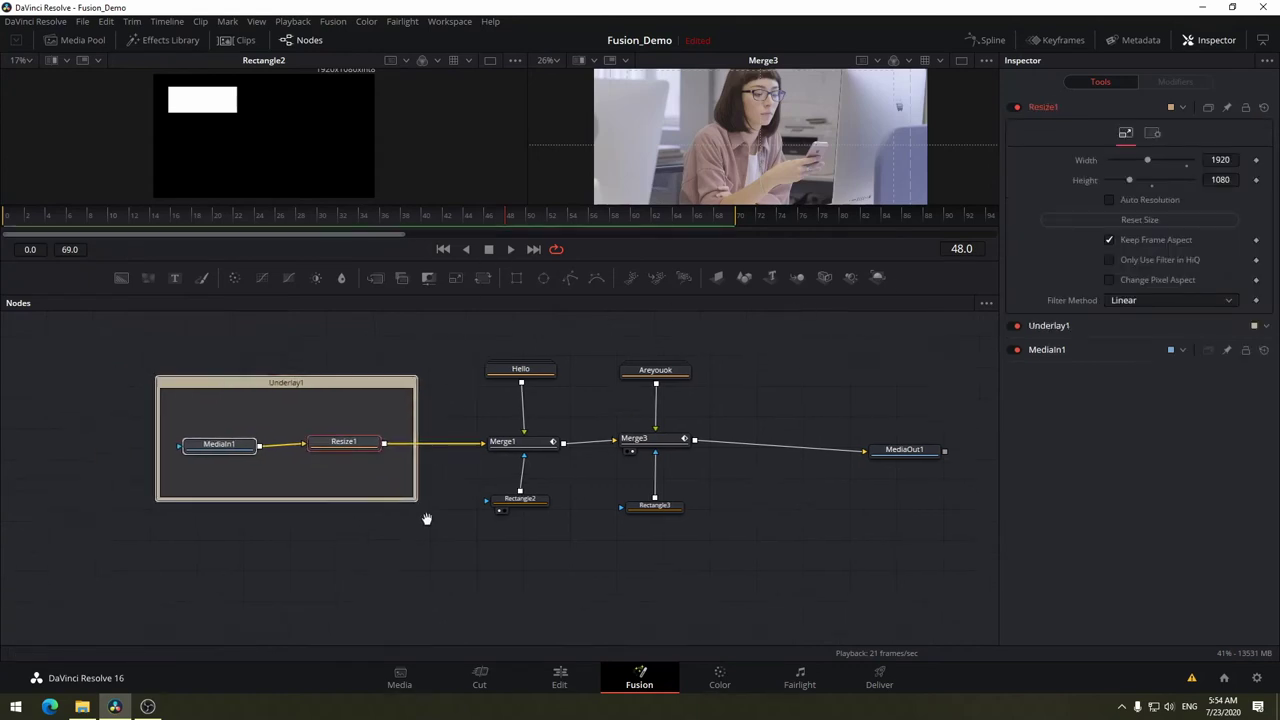
pyautogui.hscroll(-5, 423, 500)
pyautogui.click(426, 450)
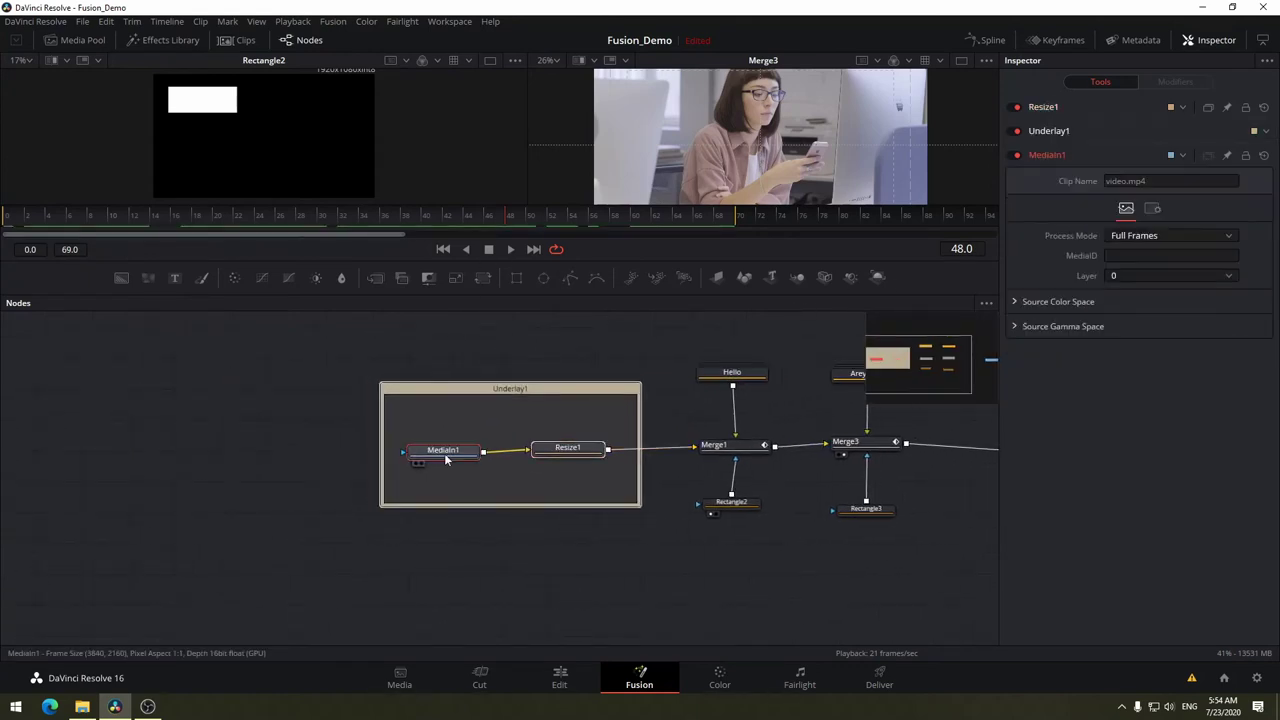
pyautogui.moveTo(432, 452); pyautogui.dragTo(439, 448)
pyautogui.moveTo(444, 381)
pyautogui.mouseDown()
pyautogui.moveTo(345, 398)
pyautogui.moveTo(396, 365)
pyautogui.mouseUp()
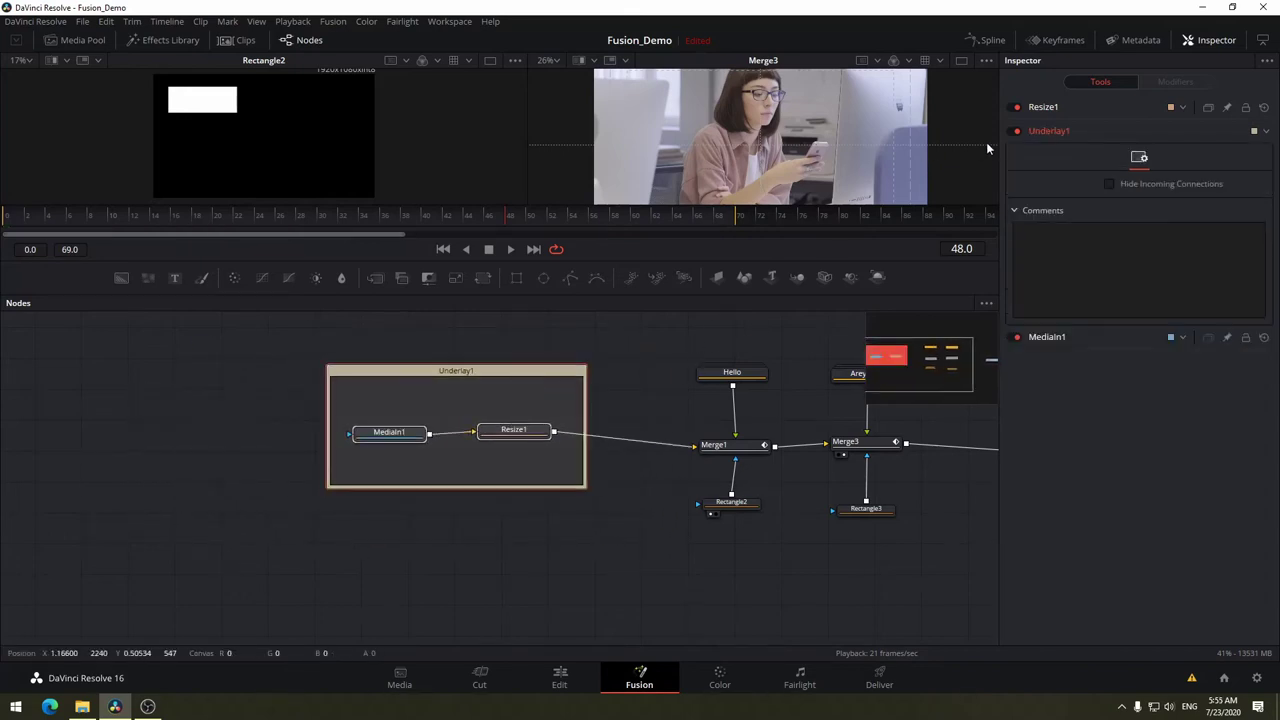
pyautogui.click(1017, 132)
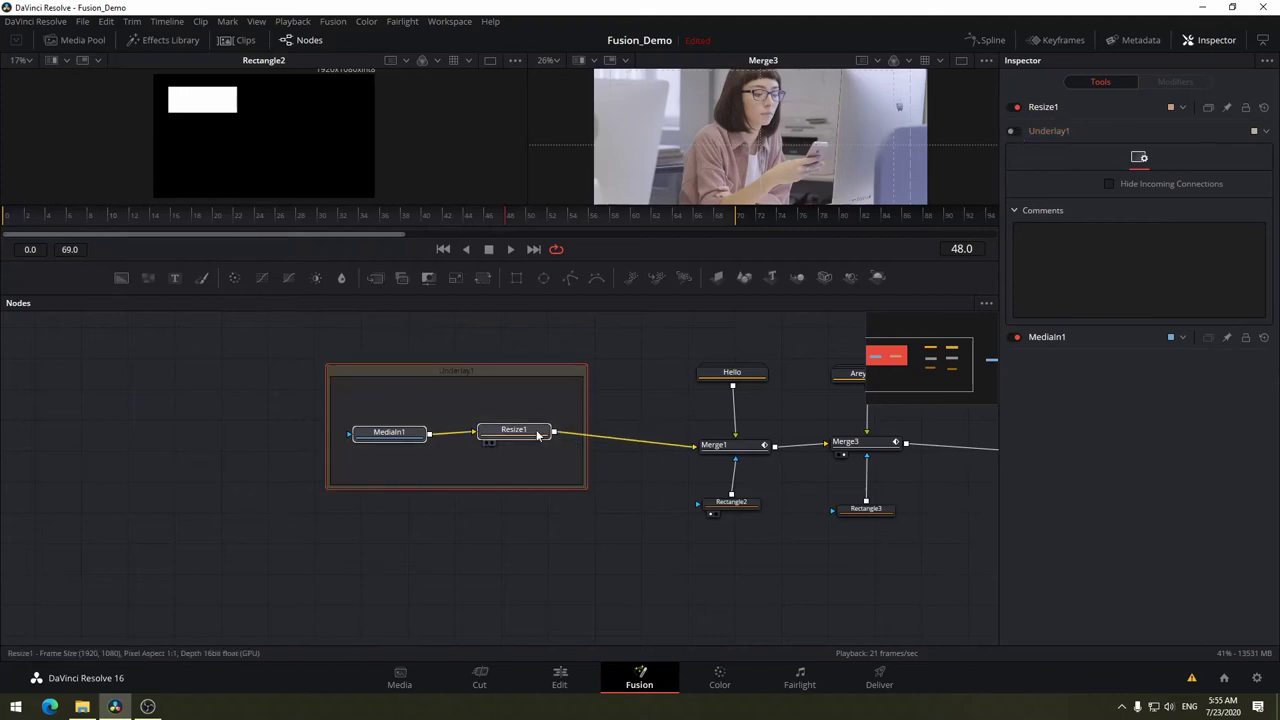
pyautogui.moveTo(526, 440); pyautogui.dragTo(562, 432)
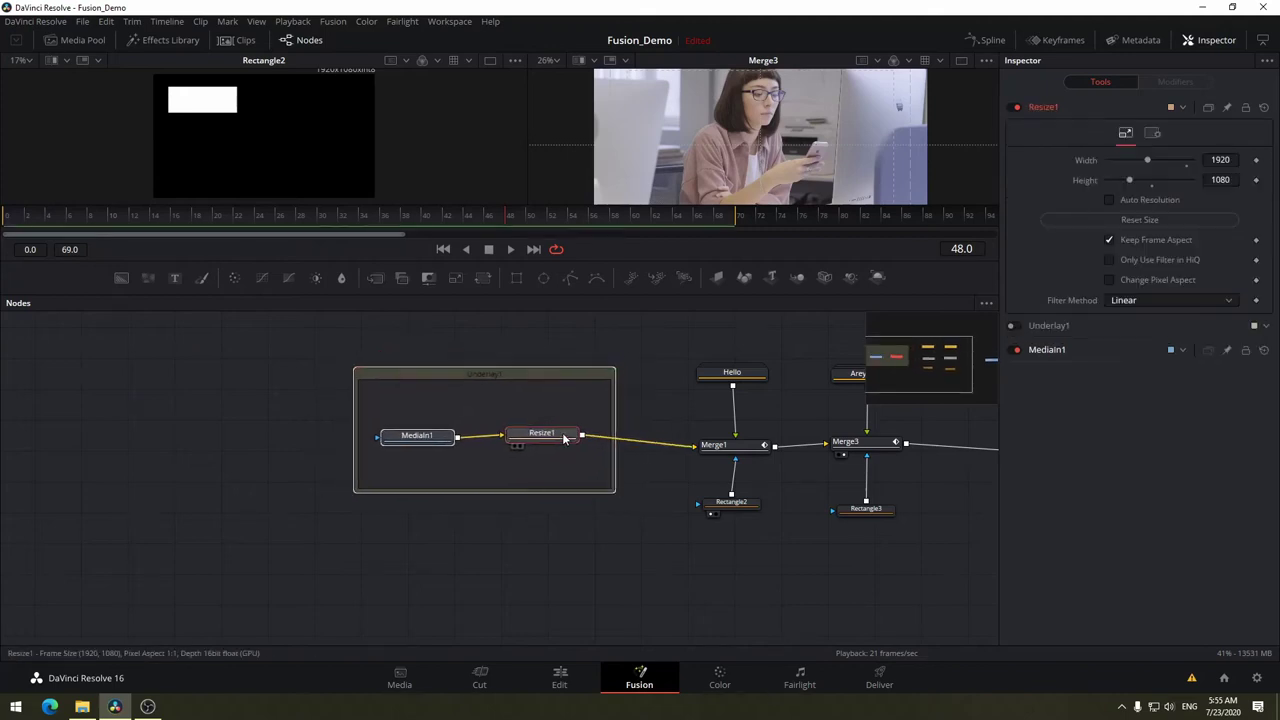
pyautogui.click(544, 378)
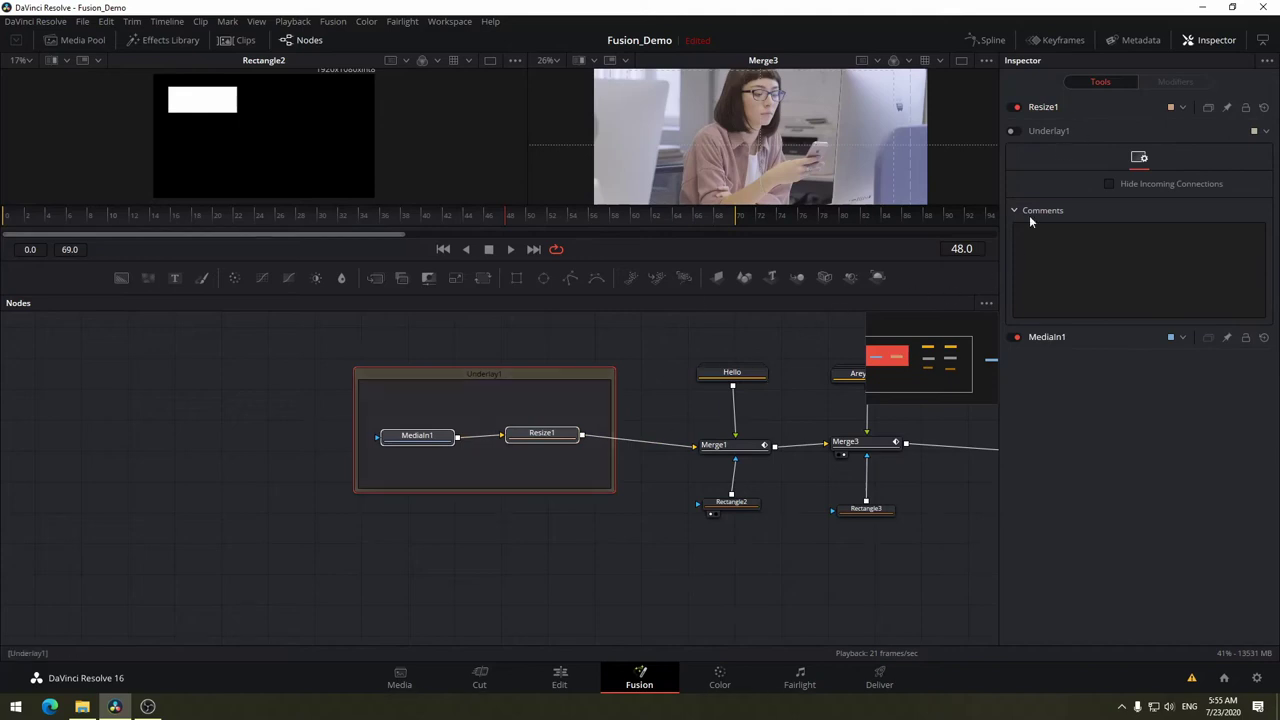
# Colour the Underlay1 backdrop Lime in the Inspector.
pyautogui.click(1255, 131)
pyautogui.click(1230, 201)
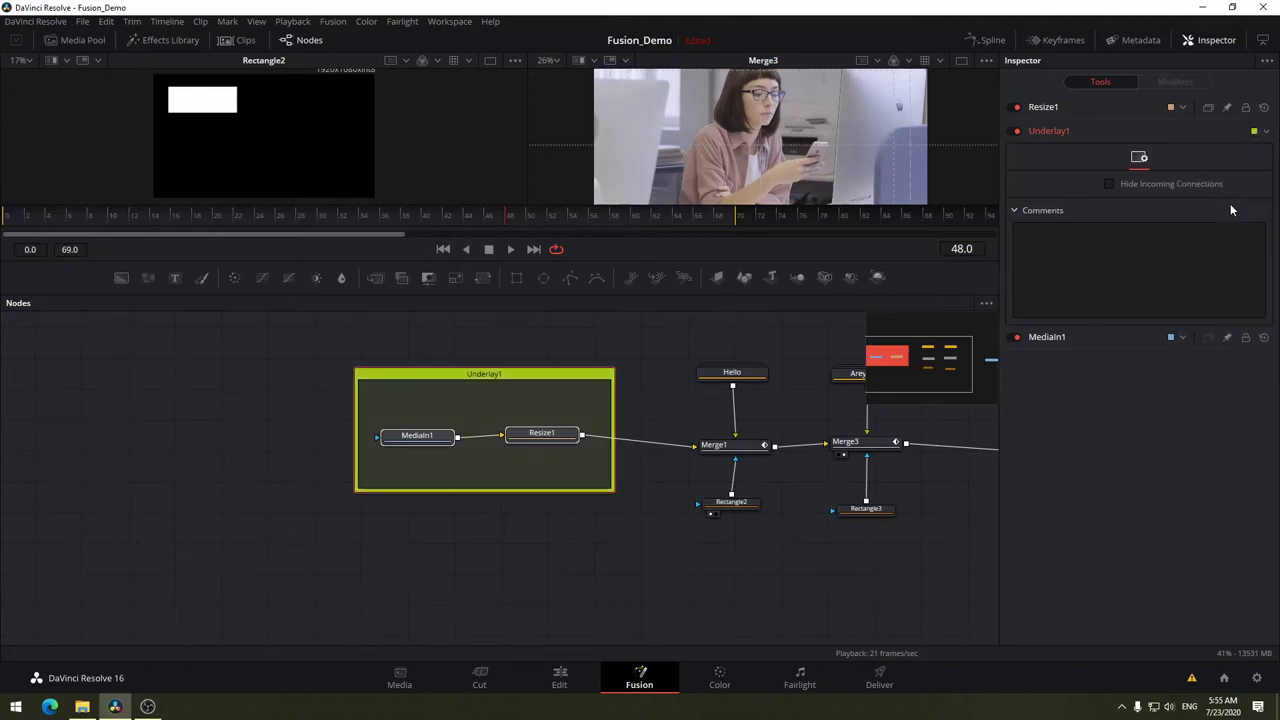
pyautogui.click(1264, 133)
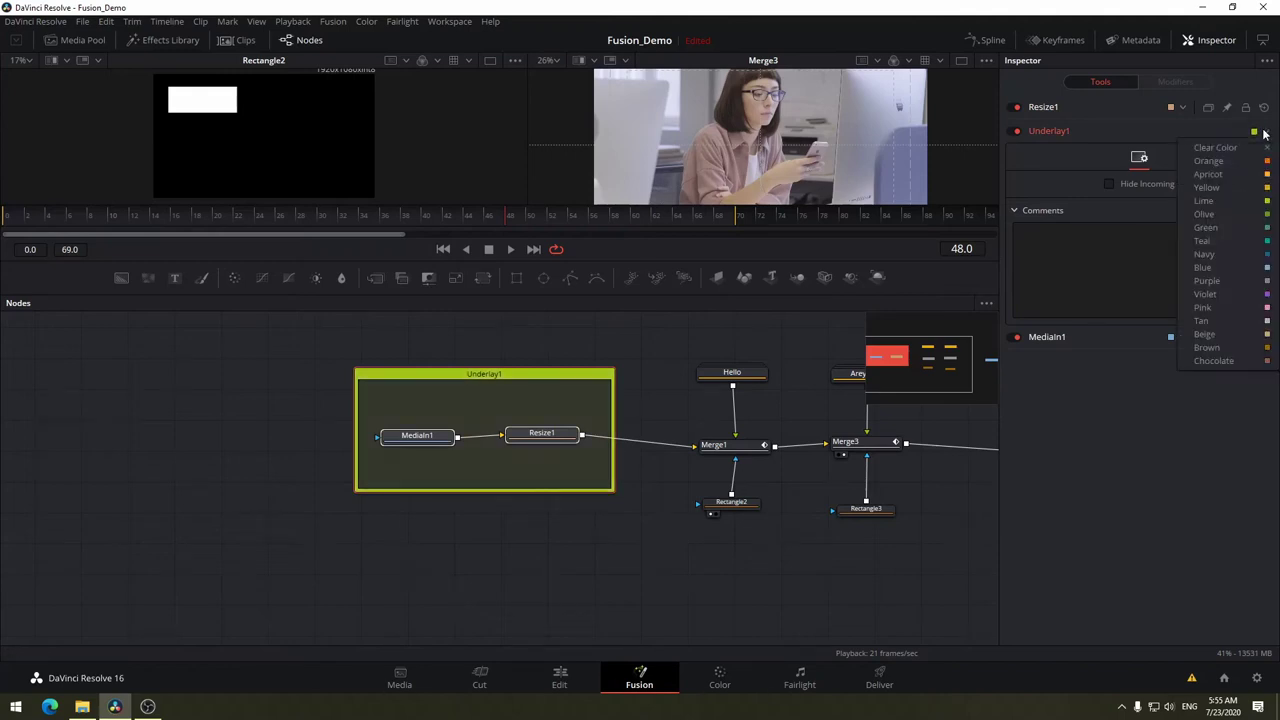
# Type a test comment 'dsgfdf', widen the backdrop slightly, then erase the comment.
pyautogui.click(1105, 281)
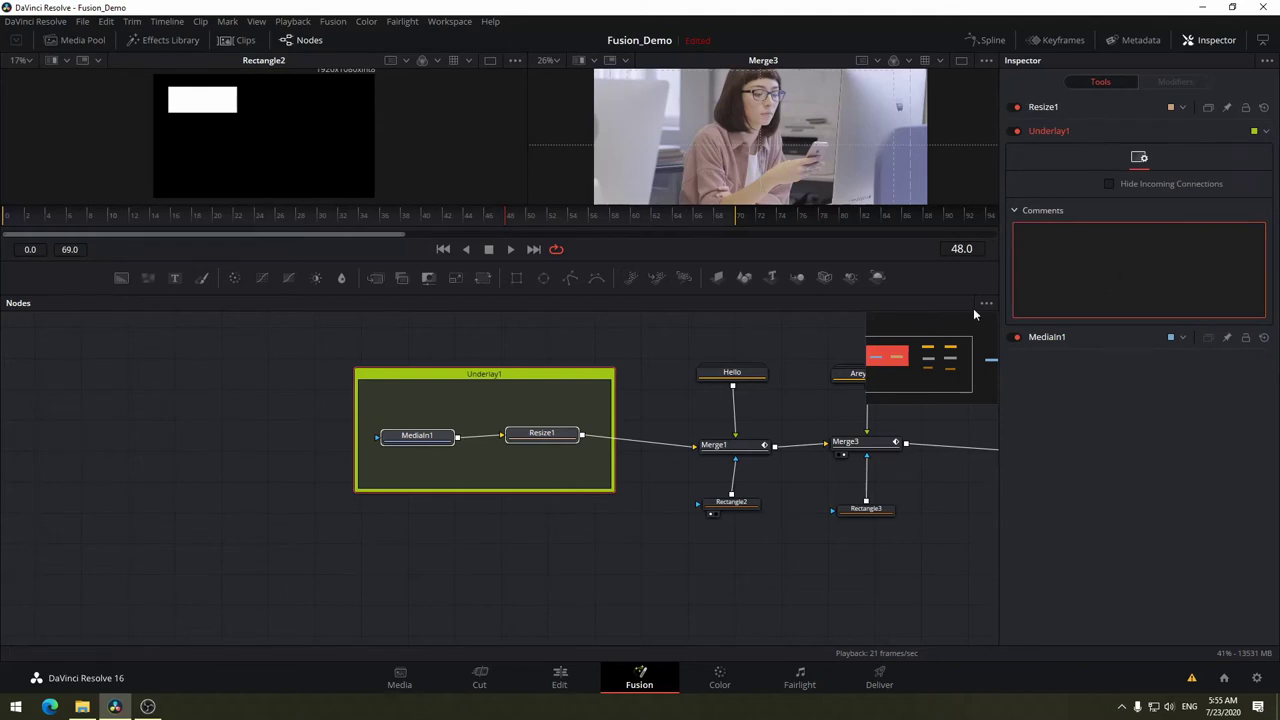
pyautogui.write('dsgfdf')
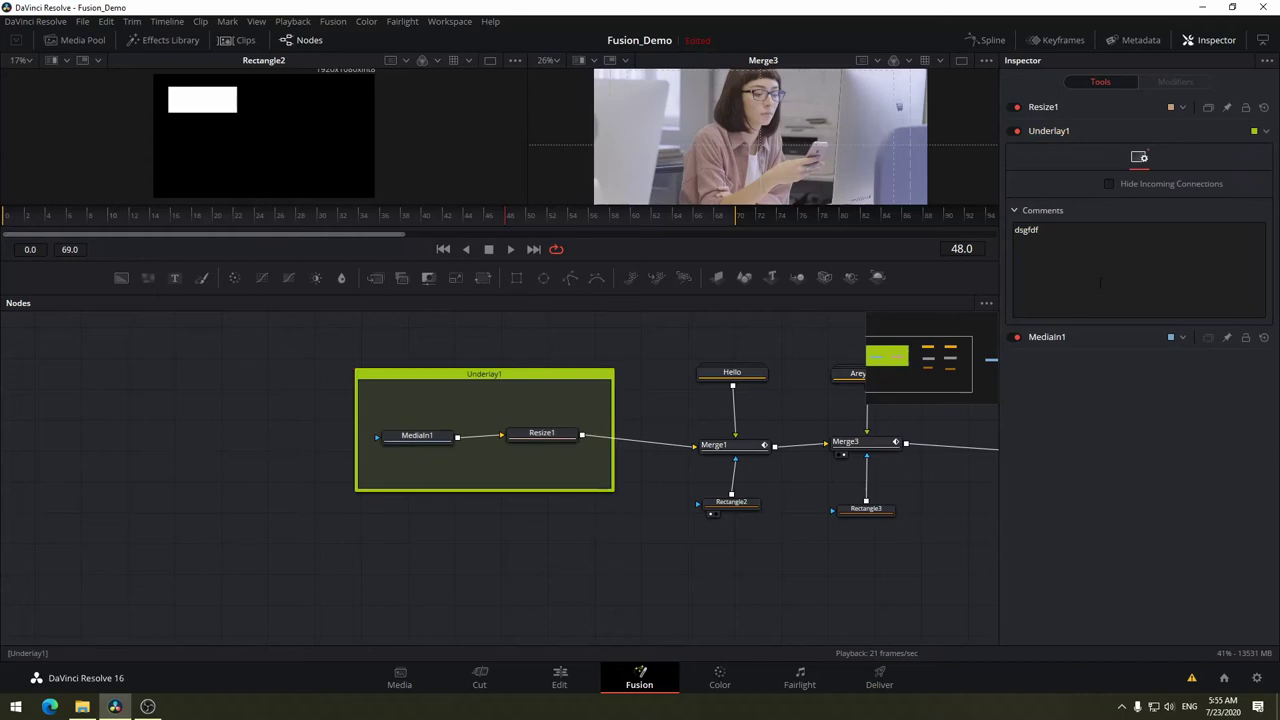
pyautogui.click(1062, 238)
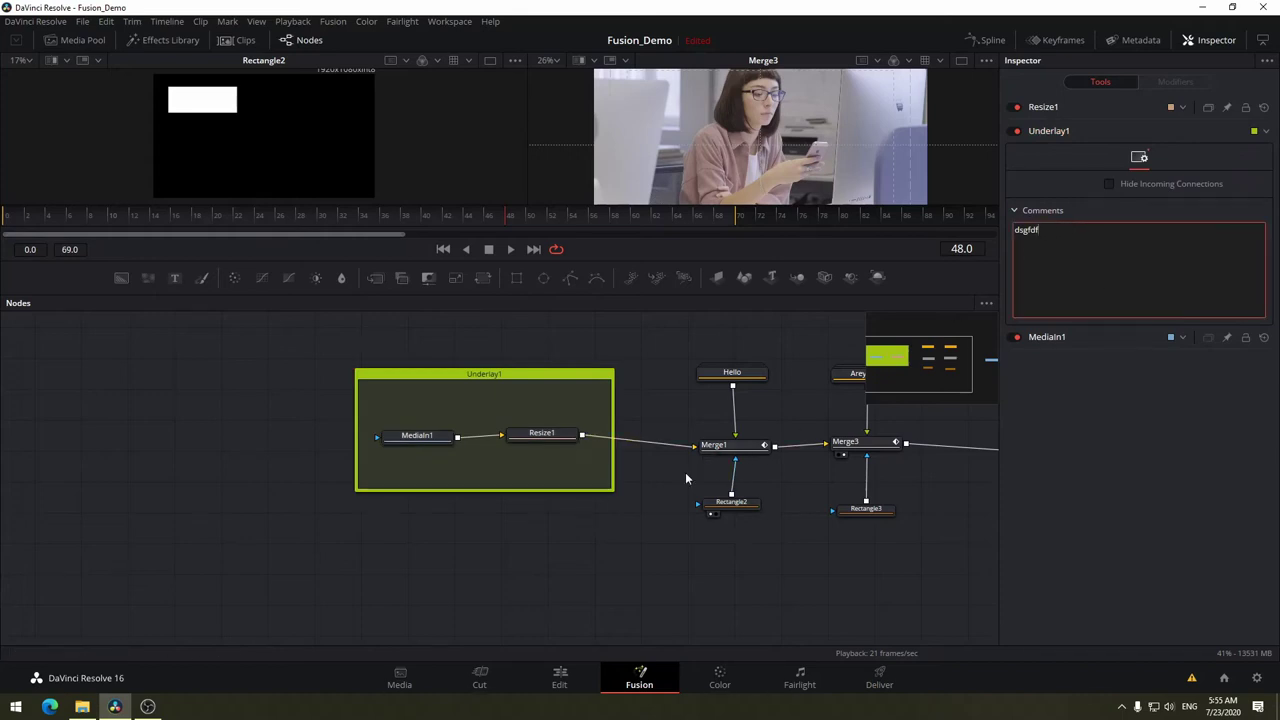
pyautogui.moveTo(613, 490)
pyautogui.mouseDown()
pyautogui.moveTo(644, 481)
pyautogui.moveTo(624, 483)
pyautogui.mouseUp()
pyautogui.press('BackSpace')
pyautogui.press('BackSpace')
pyautogui.press('BackSpace')
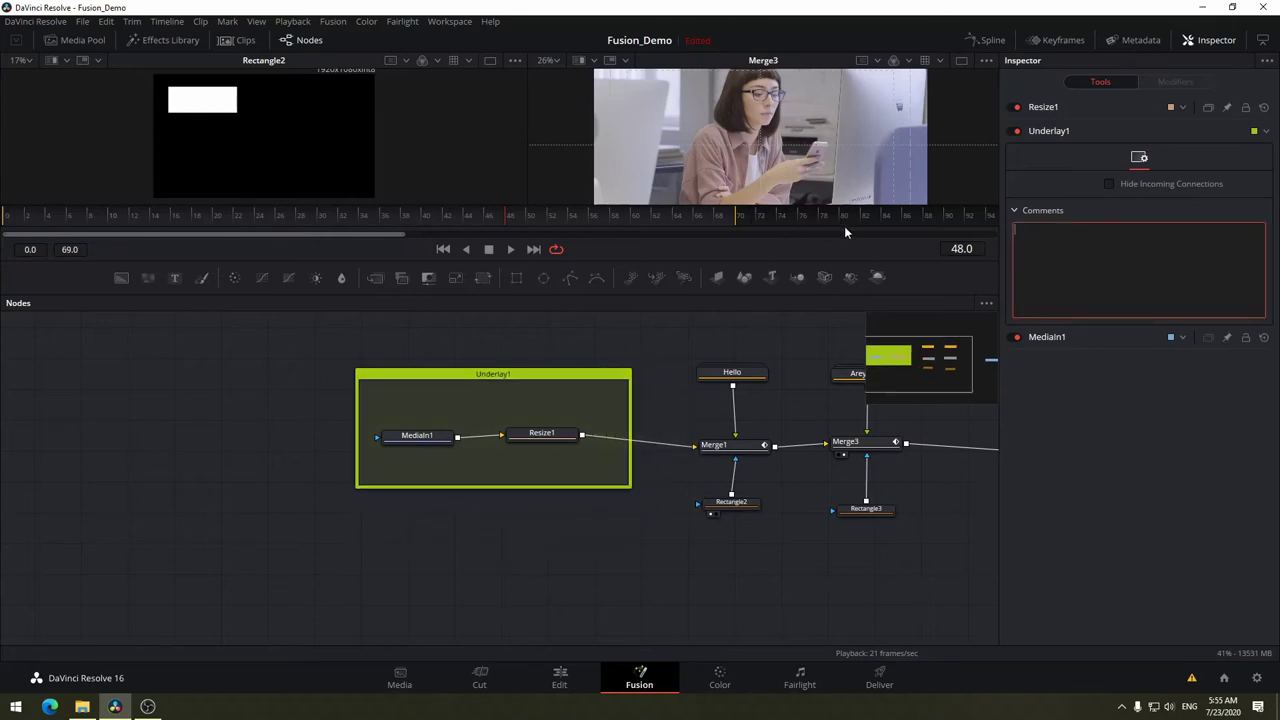
# Rename Resize1 to 'gfgfg', skipping the rename prompts for MediaIn1 and Underlay1.
pyautogui.rightClick(507, 375)
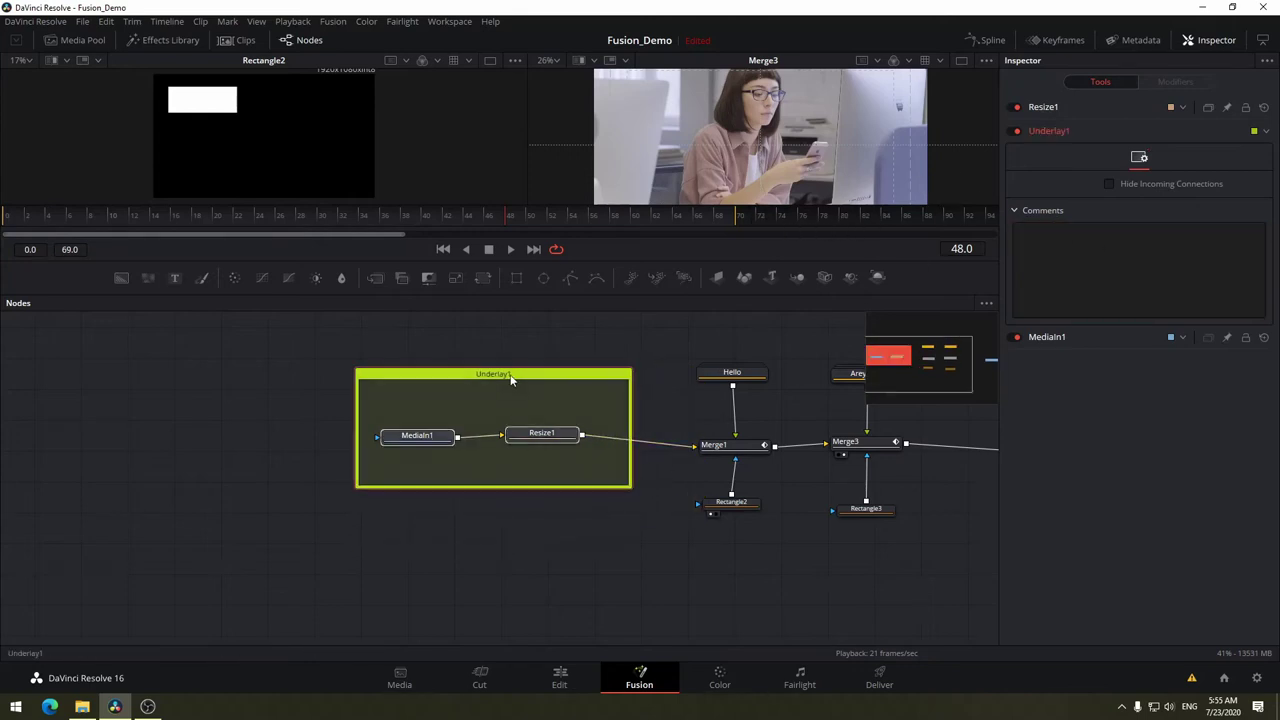
pyautogui.click(492, 377)
pyautogui.rightClick(493, 372)
pyautogui.click(588, 541)
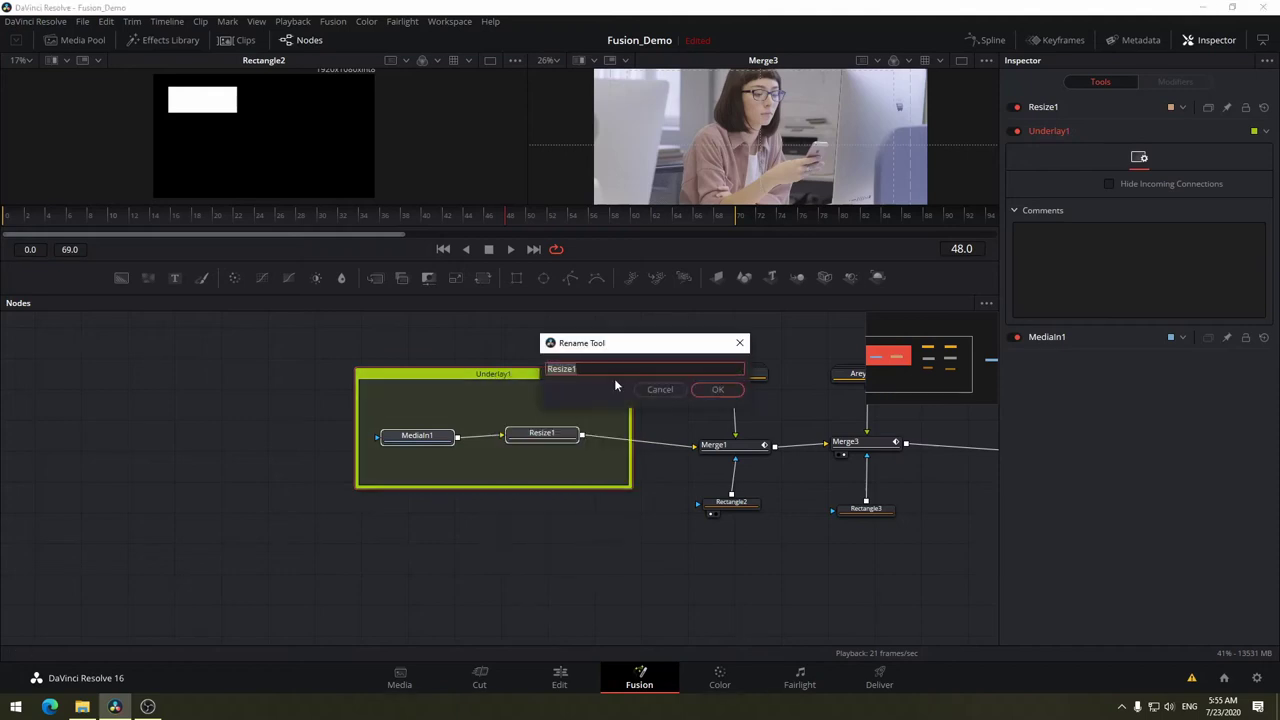
pyautogui.write('gfgfg')
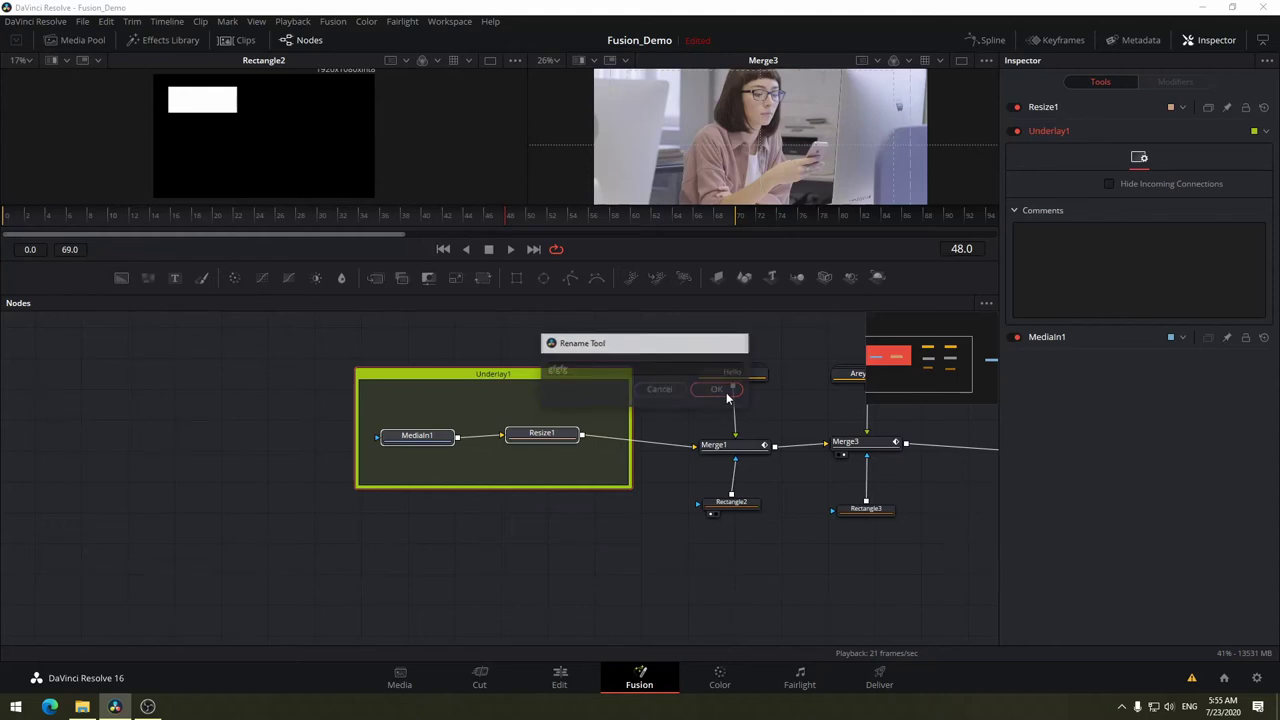
pyautogui.click(726, 391)
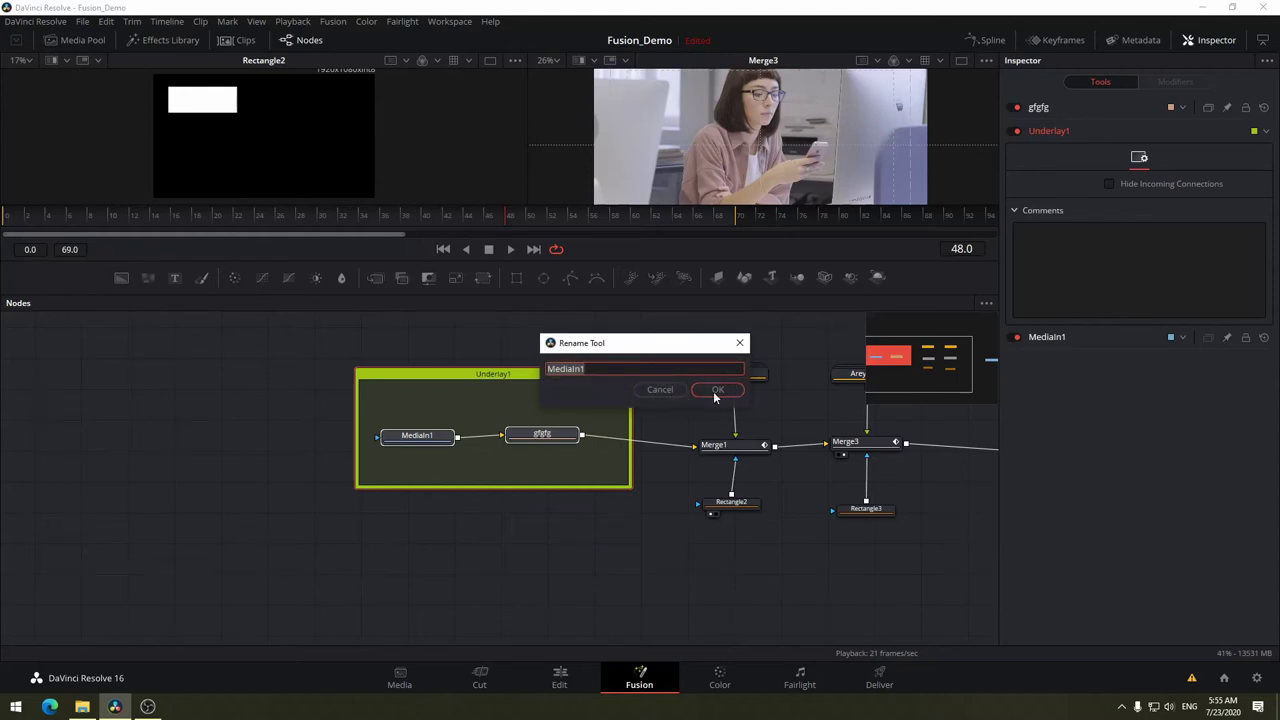
pyautogui.click(650, 391)
pyautogui.click(660, 389)
# Rename the gfgfg node again, entering 'Underlay1' as the new name.
pyautogui.rightClick(527, 379)
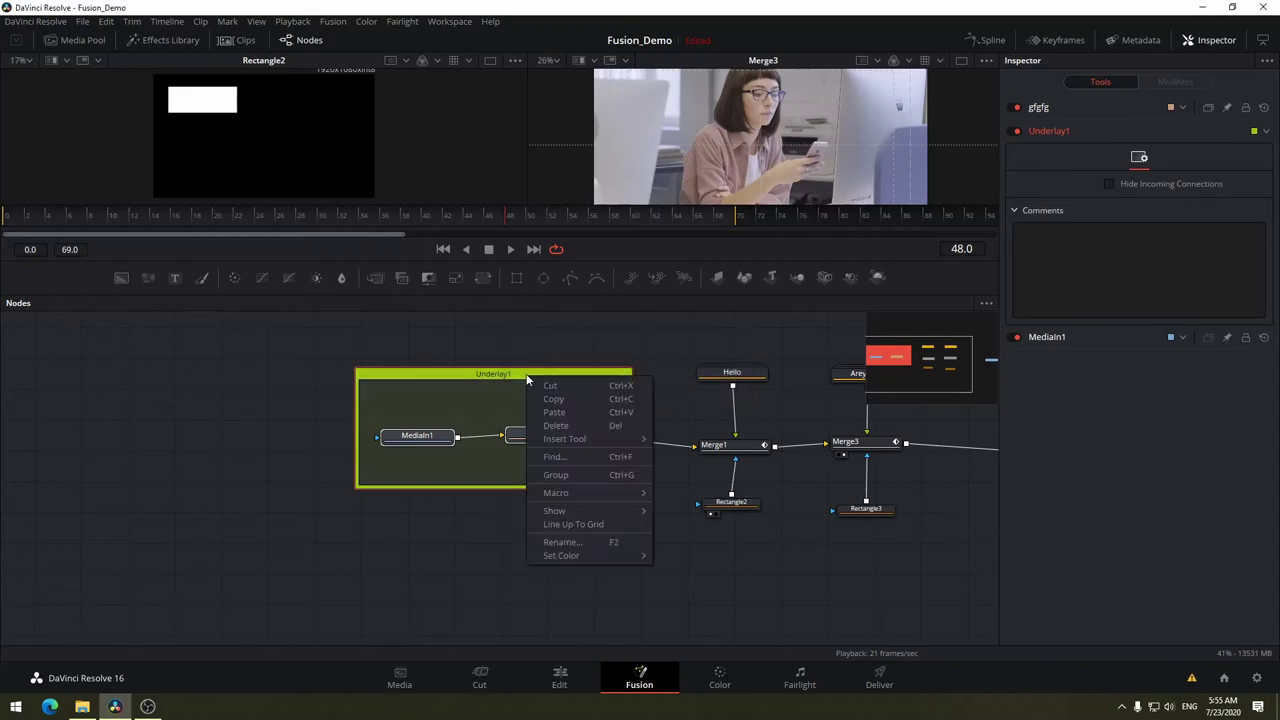
pyautogui.click(491, 372)
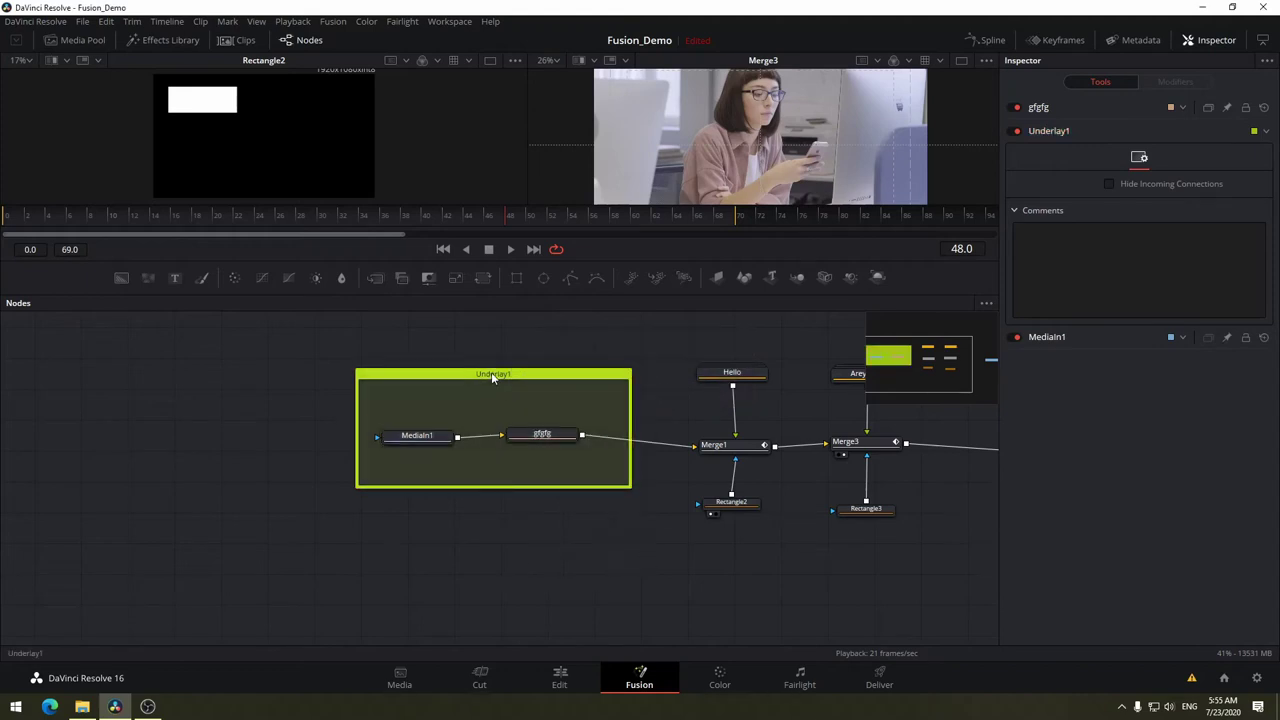
pyautogui.rightClick(491, 372)
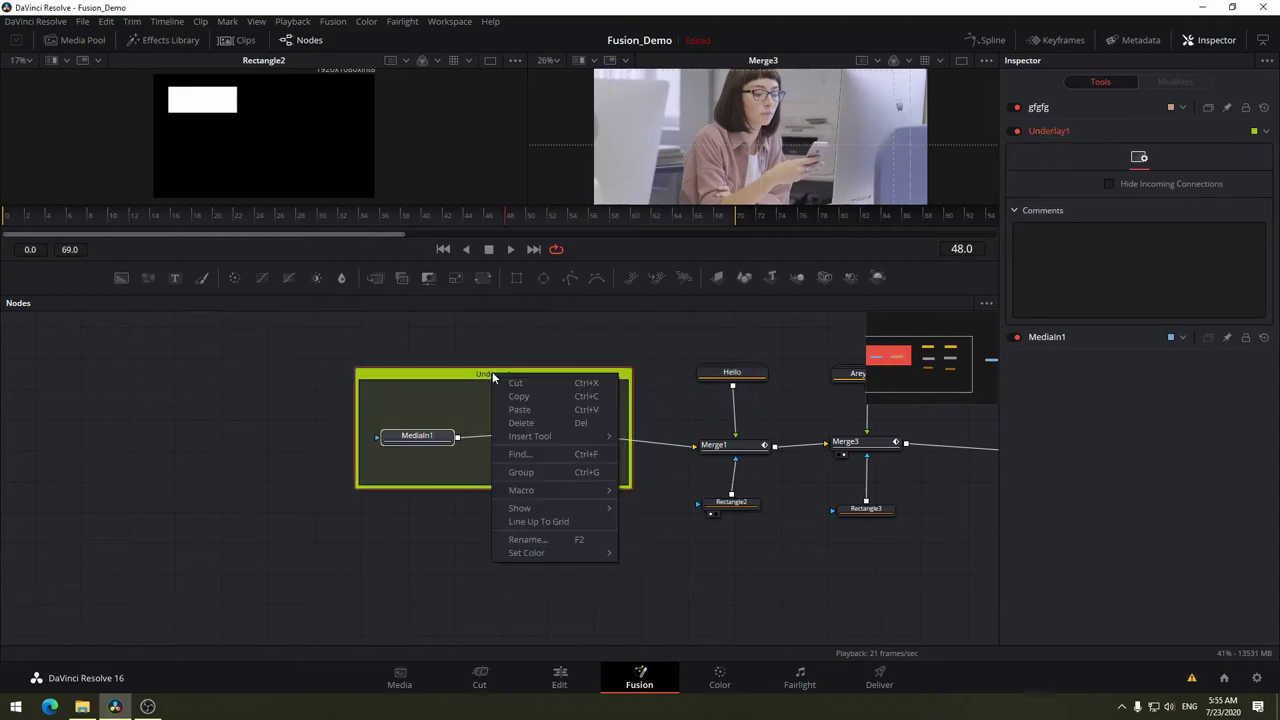
pyautogui.click(570, 539)
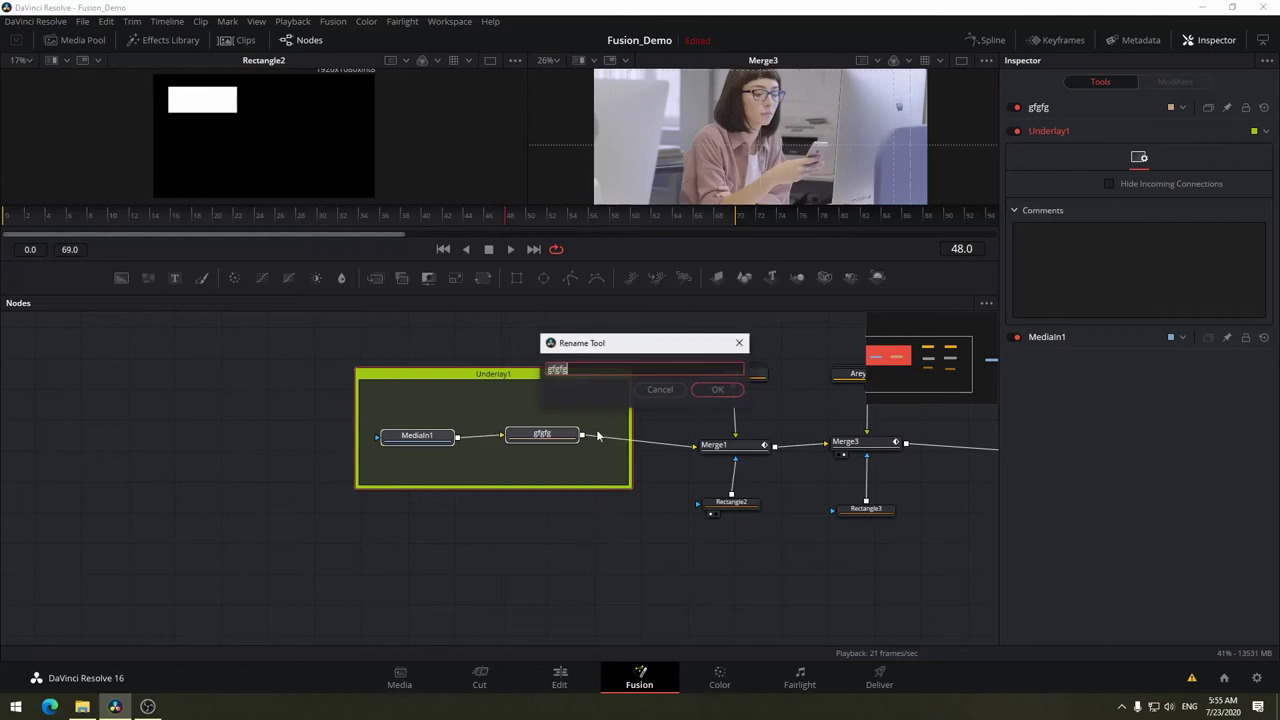
pyautogui.write('Underlay1')
pyautogui.click(725, 390)
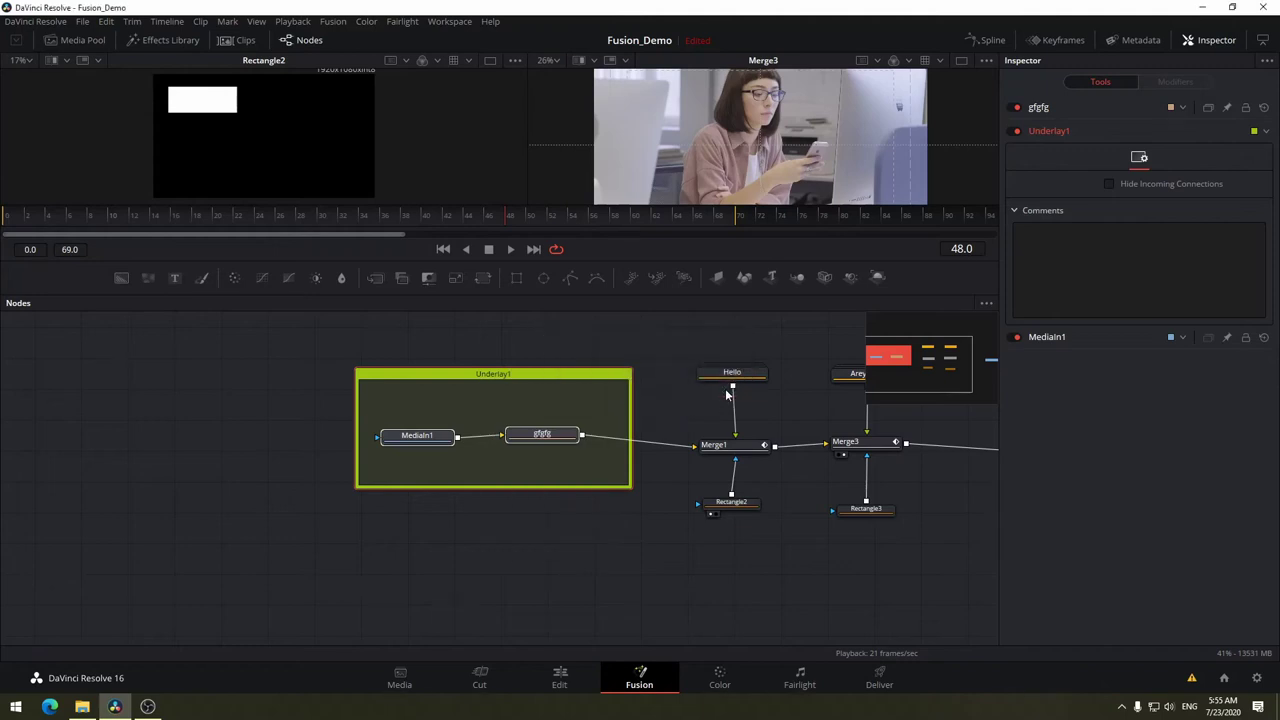
# Drag the Underlay1 backdrop left, then undo to restore the gfgfg link to Merge1.
pyautogui.moveTo(620, 471); pyautogui.dragTo(617, 474)
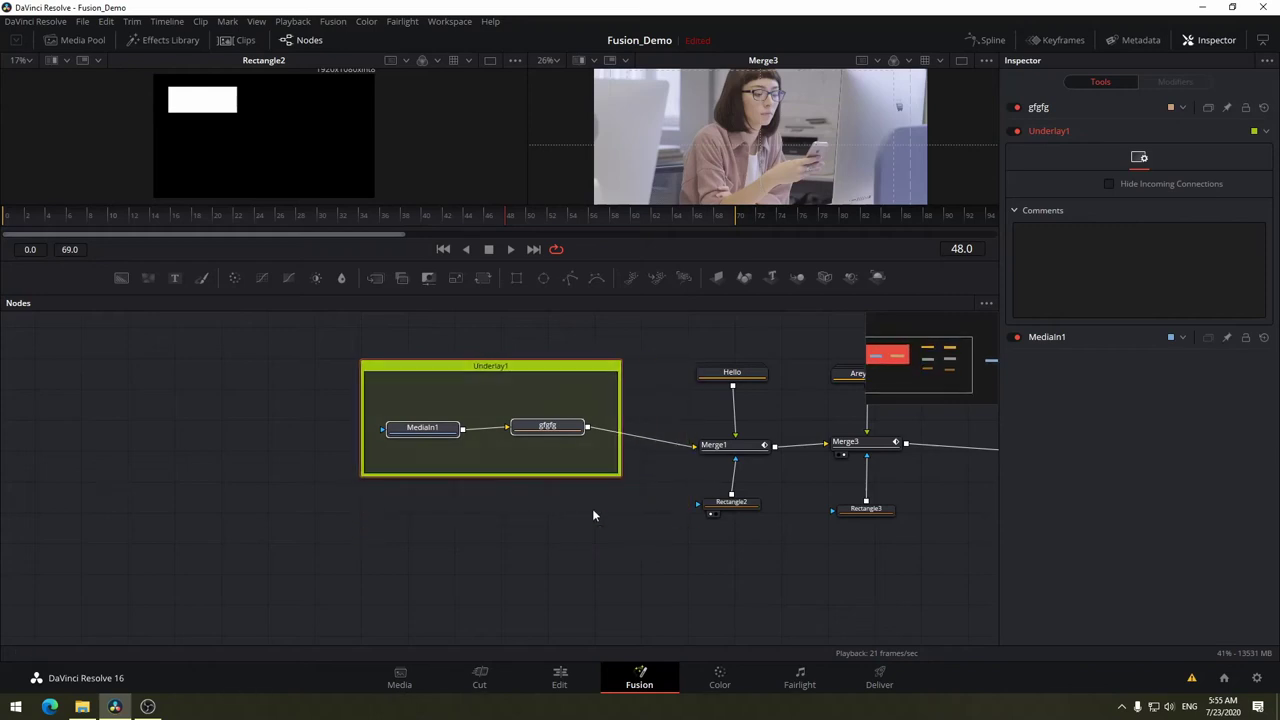
pyautogui.moveTo(520, 371)
pyautogui.mouseDown()
pyautogui.moveTo(502, 393)
pyautogui.moveTo(567, 400)
pyautogui.moveTo(256, 366)
pyautogui.mouseUp()
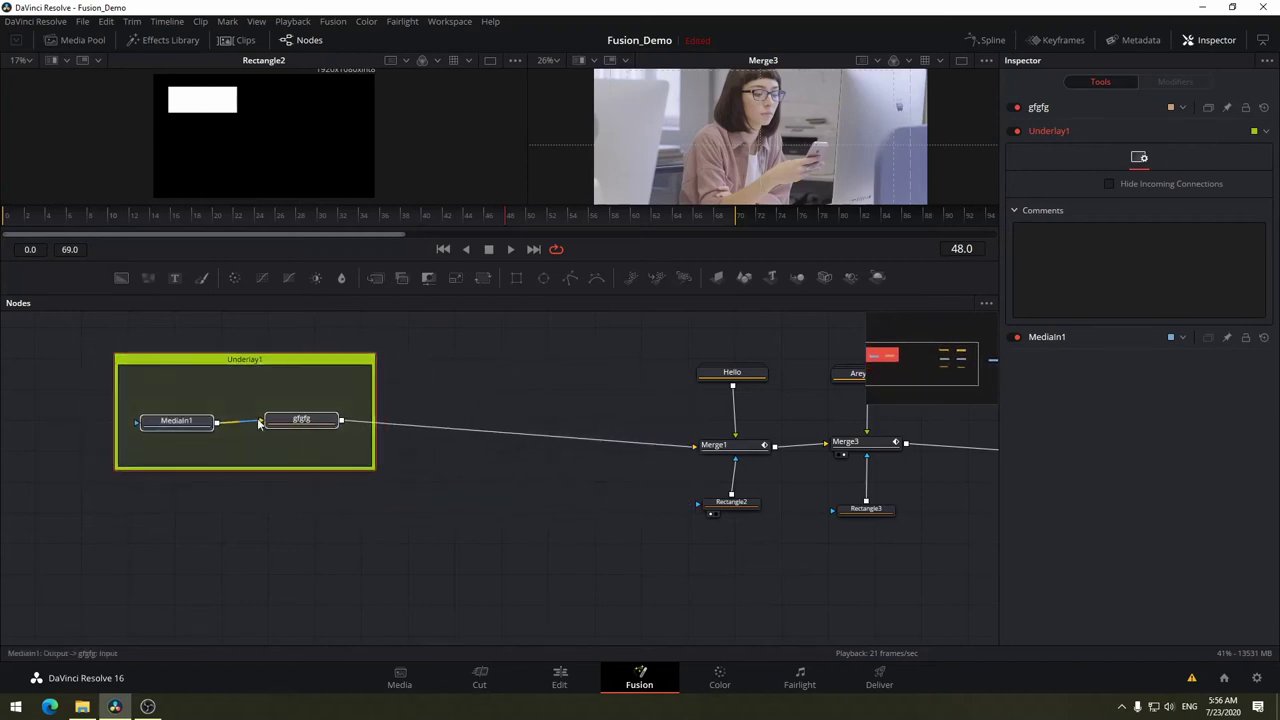
pyautogui.moveTo(304, 424); pyautogui.dragTo(355, 421)
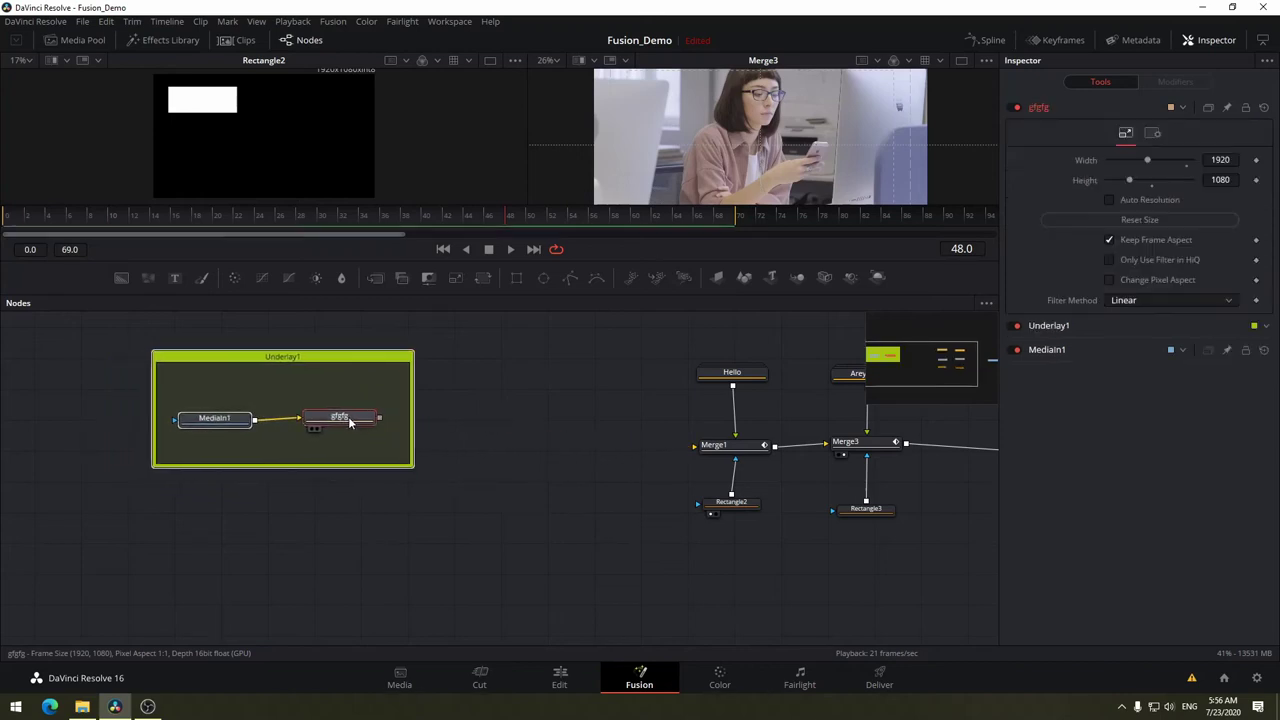
pyautogui.hotkey('ctrl', 'z')
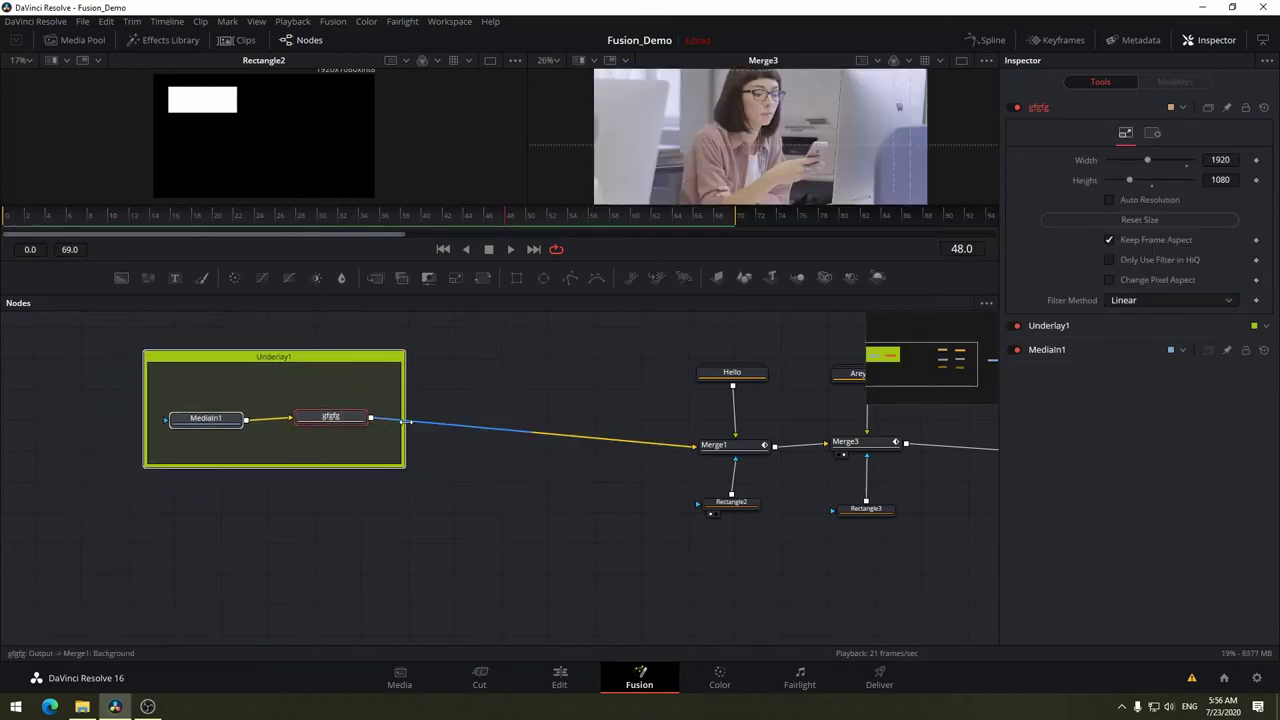
# Move the backdrop next to Merge1 and line MediaIn1 and gfgfg up with Merge1.
pyautogui.moveTo(345, 420)
pyautogui.mouseDown()
pyautogui.moveTo(590, 445)
pyautogui.moveTo(484, 434)
pyautogui.moveTo(573, 442)
pyautogui.moveTo(560, 450)
pyautogui.mouseUp()
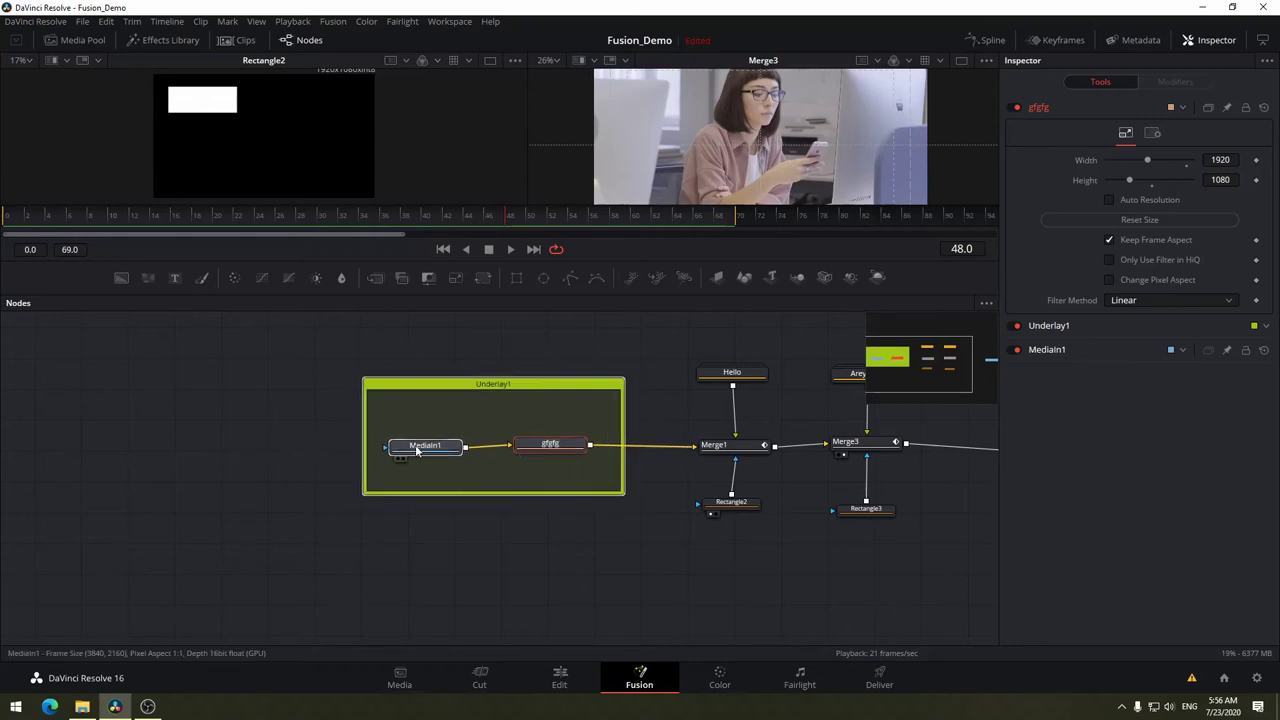
pyautogui.moveTo(418, 447); pyautogui.dragTo(414, 437)
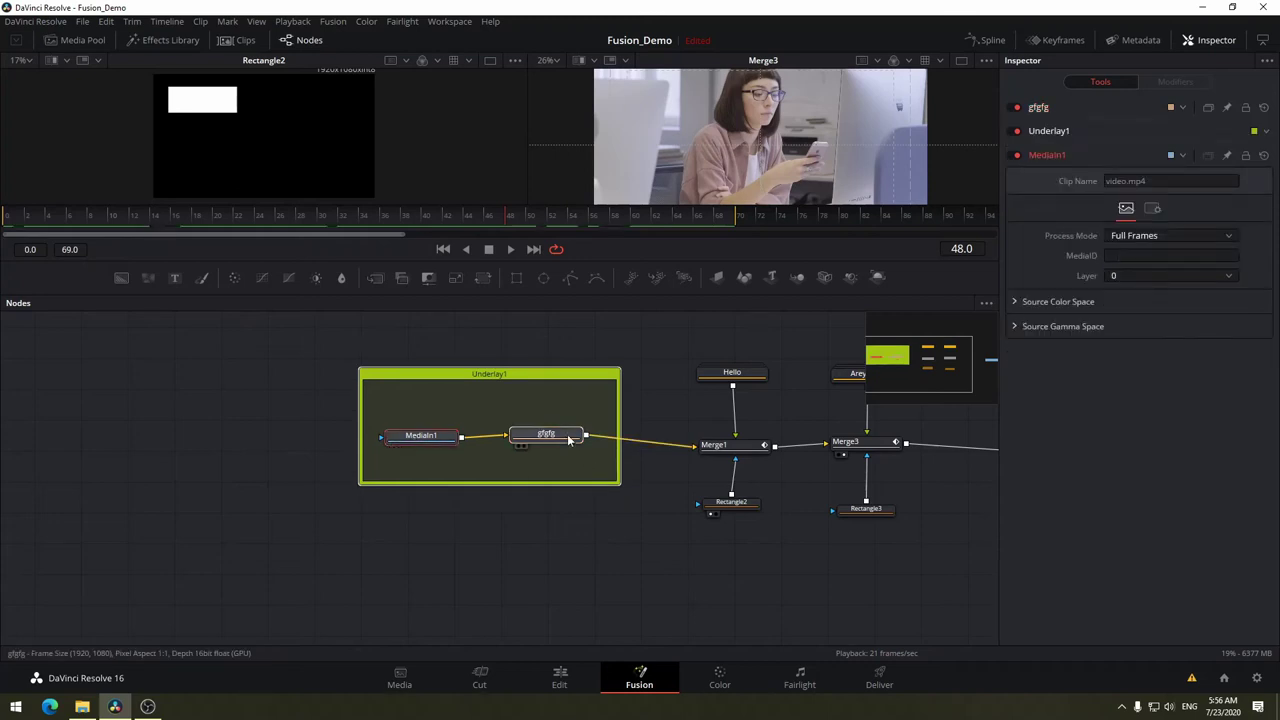
pyautogui.moveTo(567, 434); pyautogui.dragTo(561, 453)
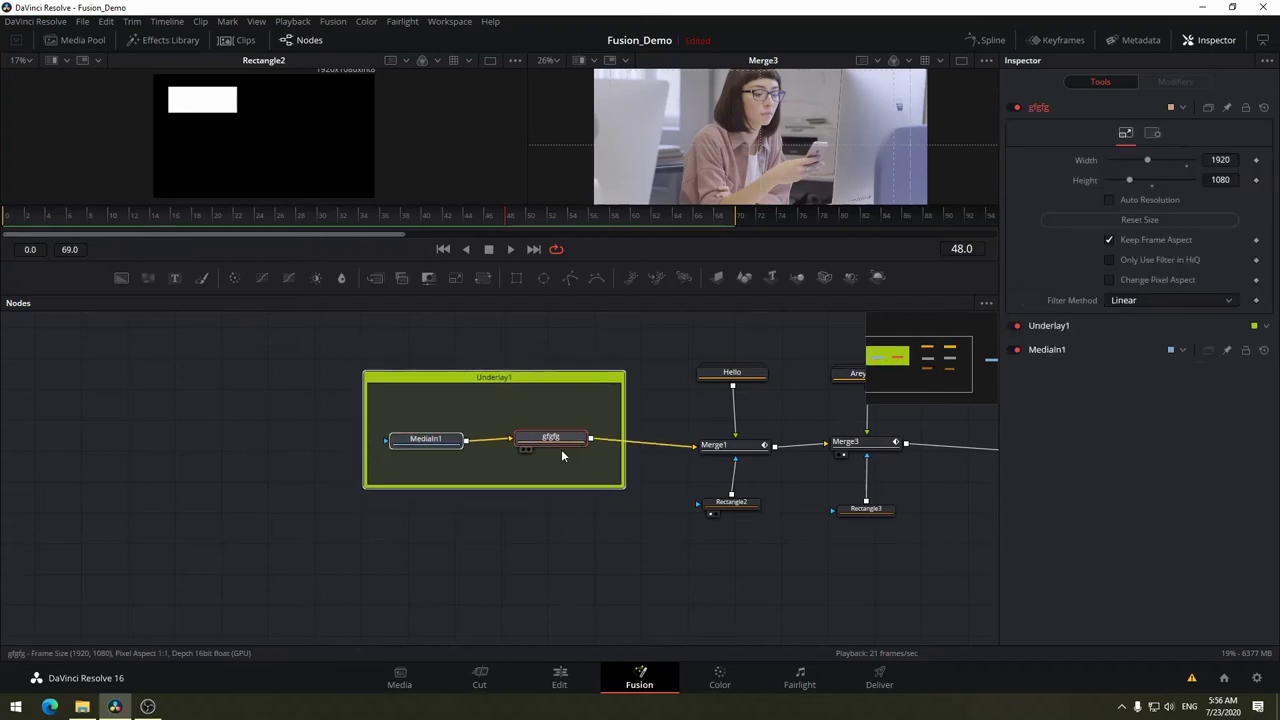
pyautogui.click(490, 378)
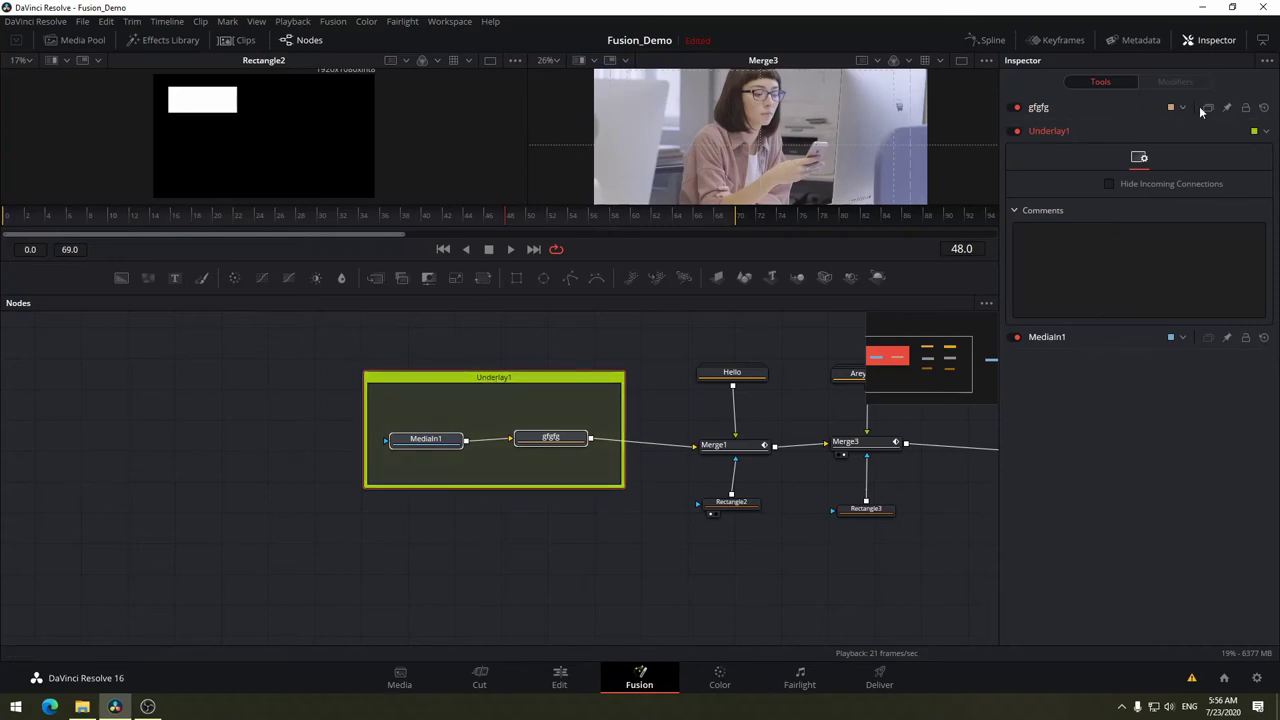
# Search the tool list for 'note', add a Sticky Note, and drag Note1 left of Underlay1.
pyautogui.click(266, 449)
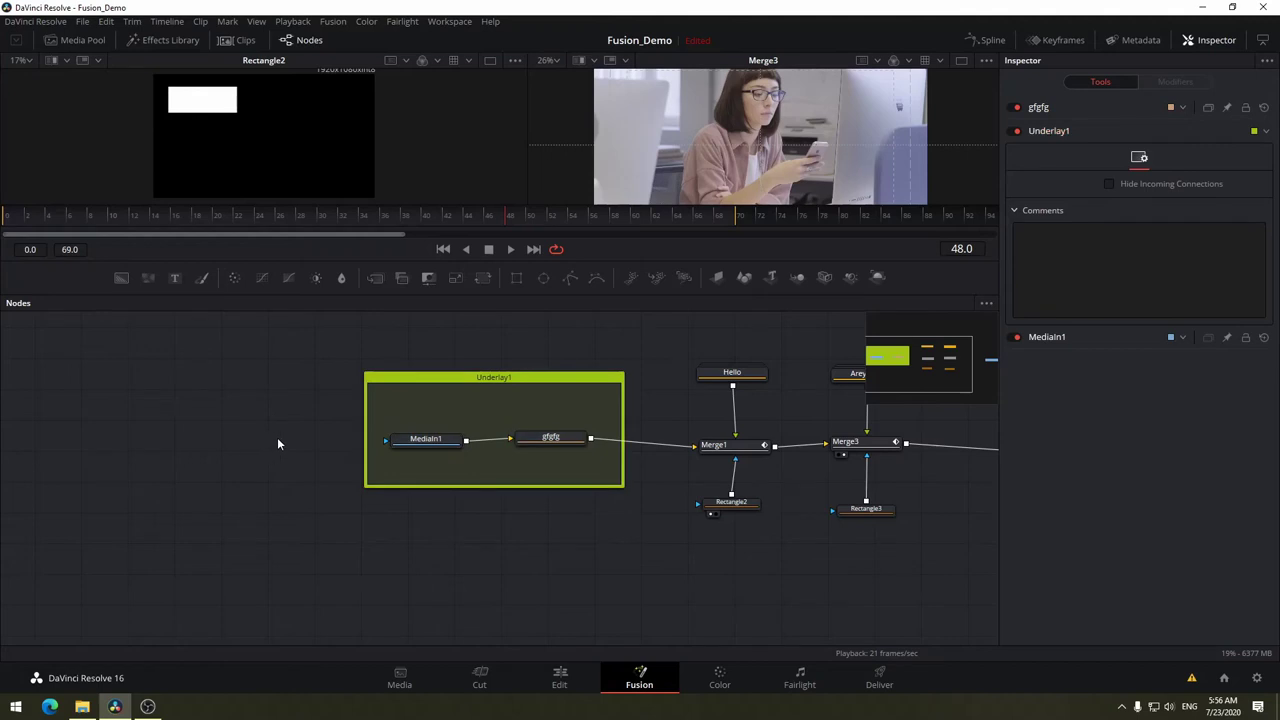
pyautogui.hotkey('shift', 'space')
pyautogui.write('Underlay')
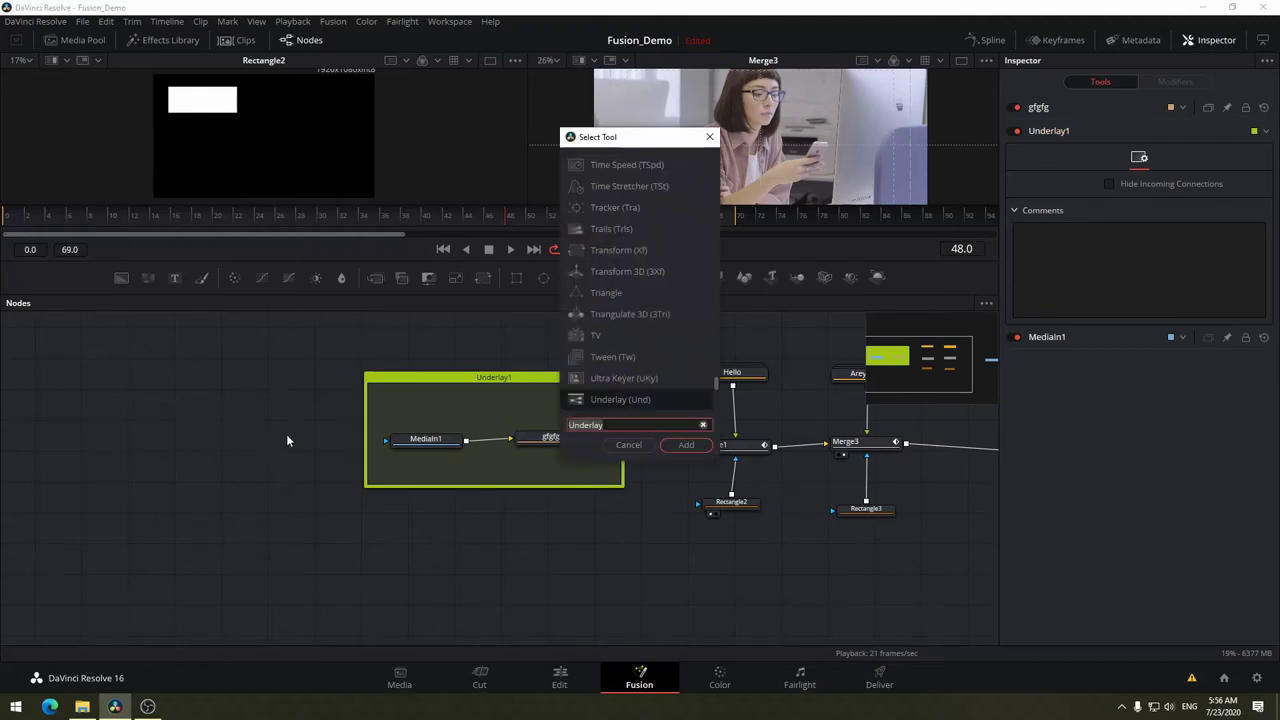
pyautogui.hotkey('ctrl', 'a')
pyautogui.write('no')
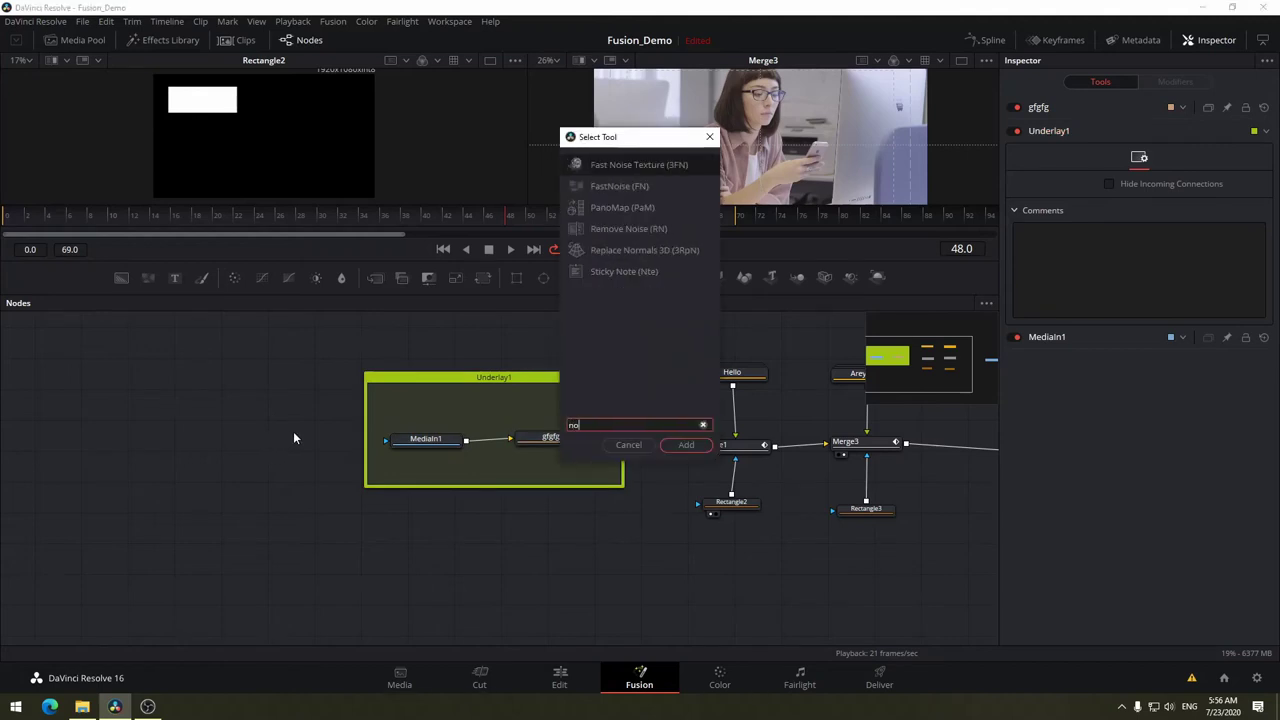
pyautogui.write('te')
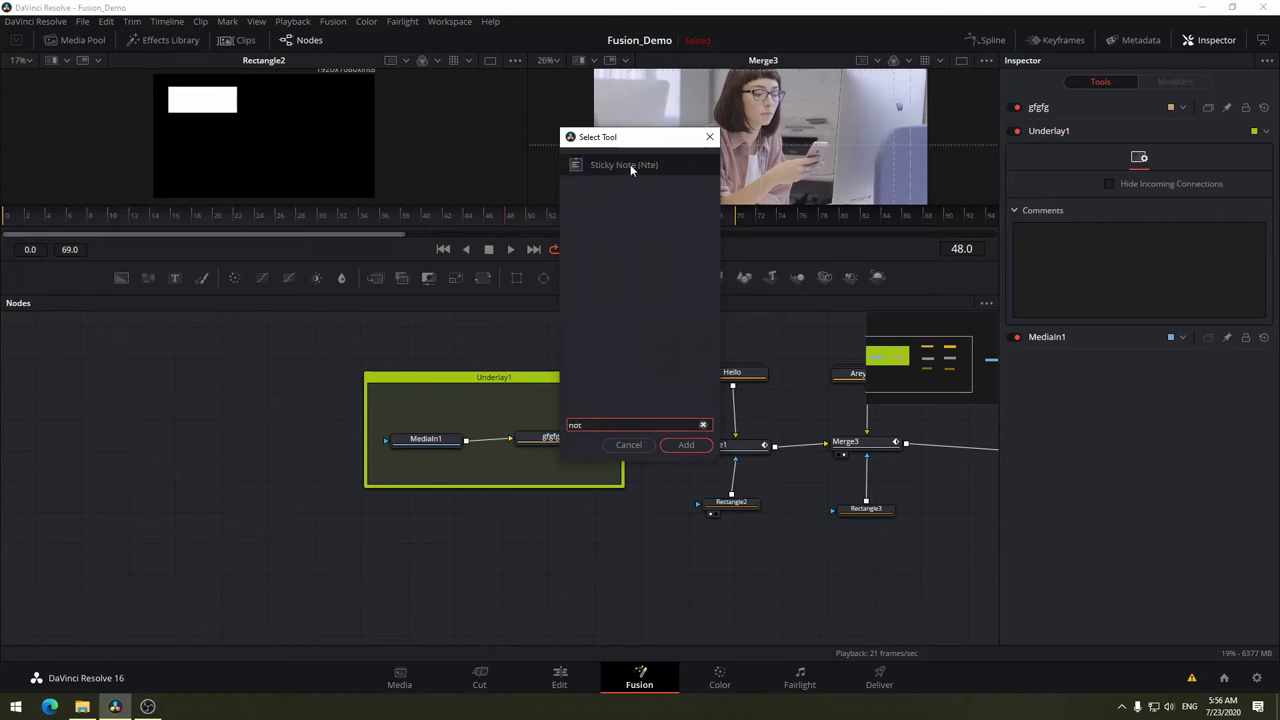
pyautogui.click(631, 164)
pyautogui.click(696, 446)
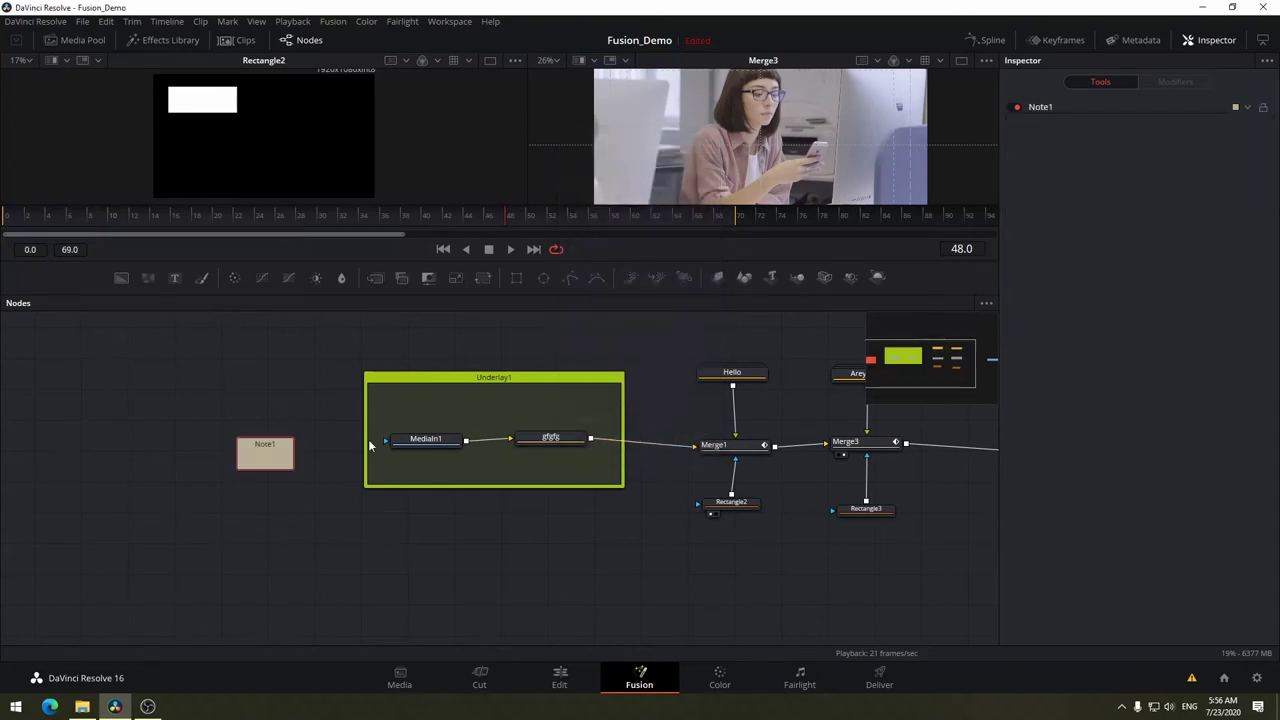
pyautogui.moveTo(270, 449)
pyautogui.mouseDown()
pyautogui.moveTo(265, 403)
pyautogui.moveTo(283, 402)
pyautogui.mouseUp()
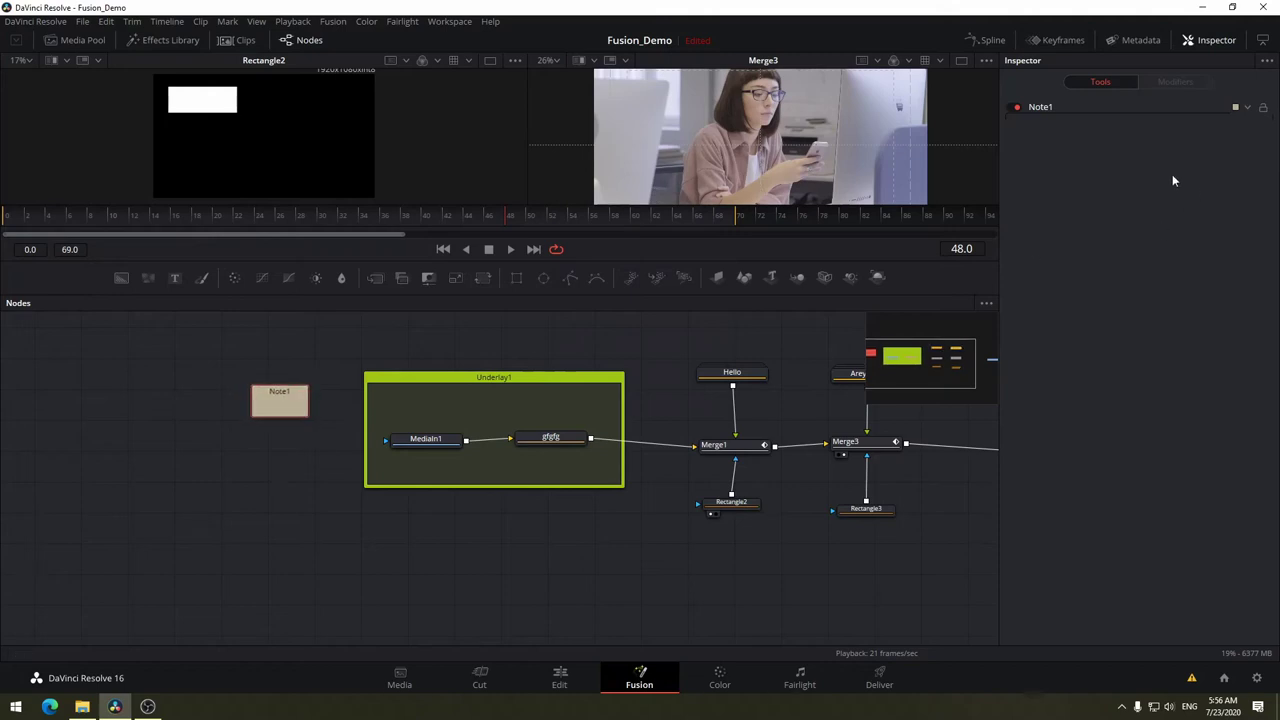
# Type 'hn' into Note1, shrink it to a small box, and bring MediaOut1 into view.
pyautogui.doubleClick(290, 404)
pyautogui.moveTo(311, 391); pyautogui.dragTo(258, 358)
pyautogui.write('gfgdfhgdfhdfhdf')
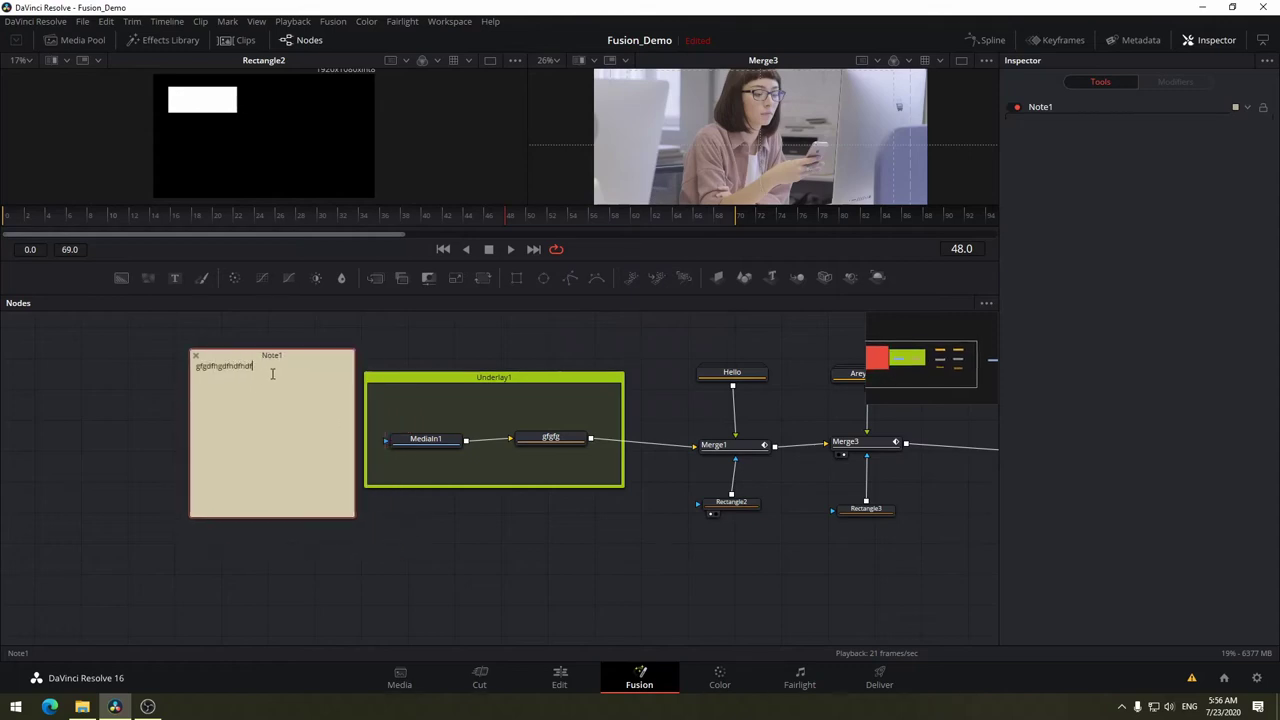
pyautogui.write('hn')
pyautogui.moveTo(352, 516)
pyautogui.mouseDown()
pyautogui.moveTo(284, 390)
pyautogui.moveTo(315, 384)
pyautogui.mouseUp()
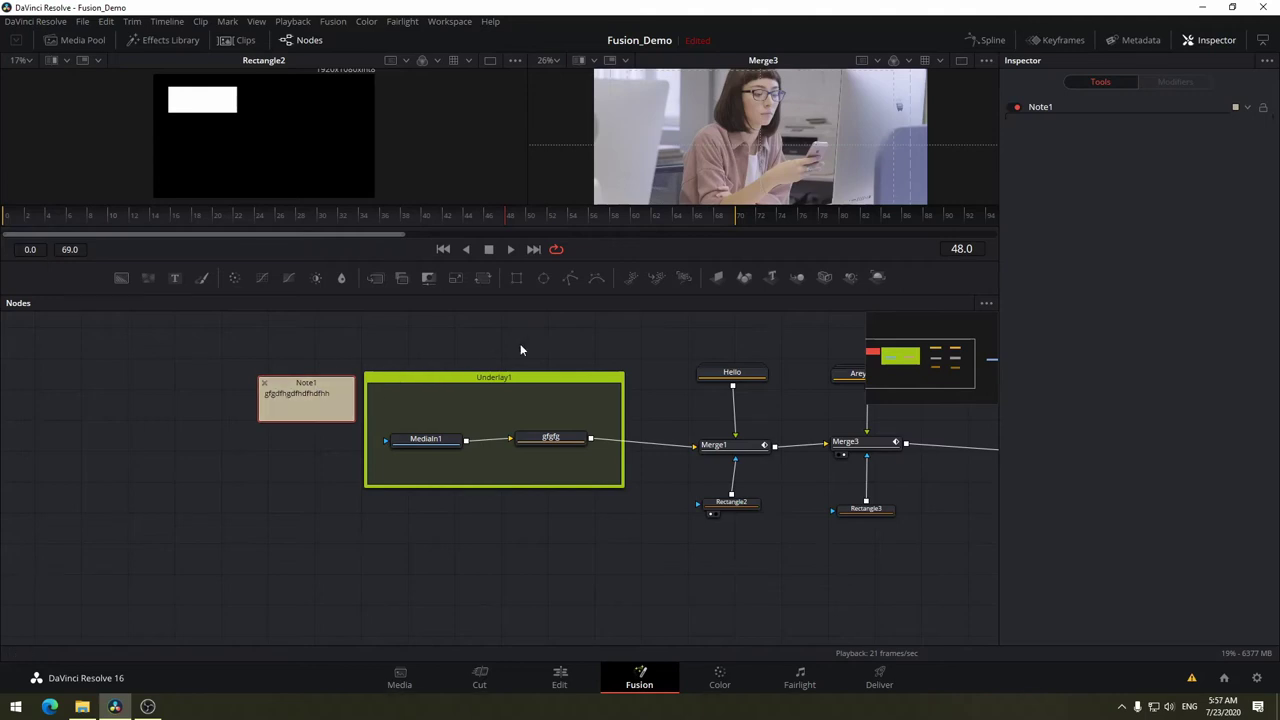
pyautogui.moveTo(520, 349); pyautogui.dragTo(324, 400)
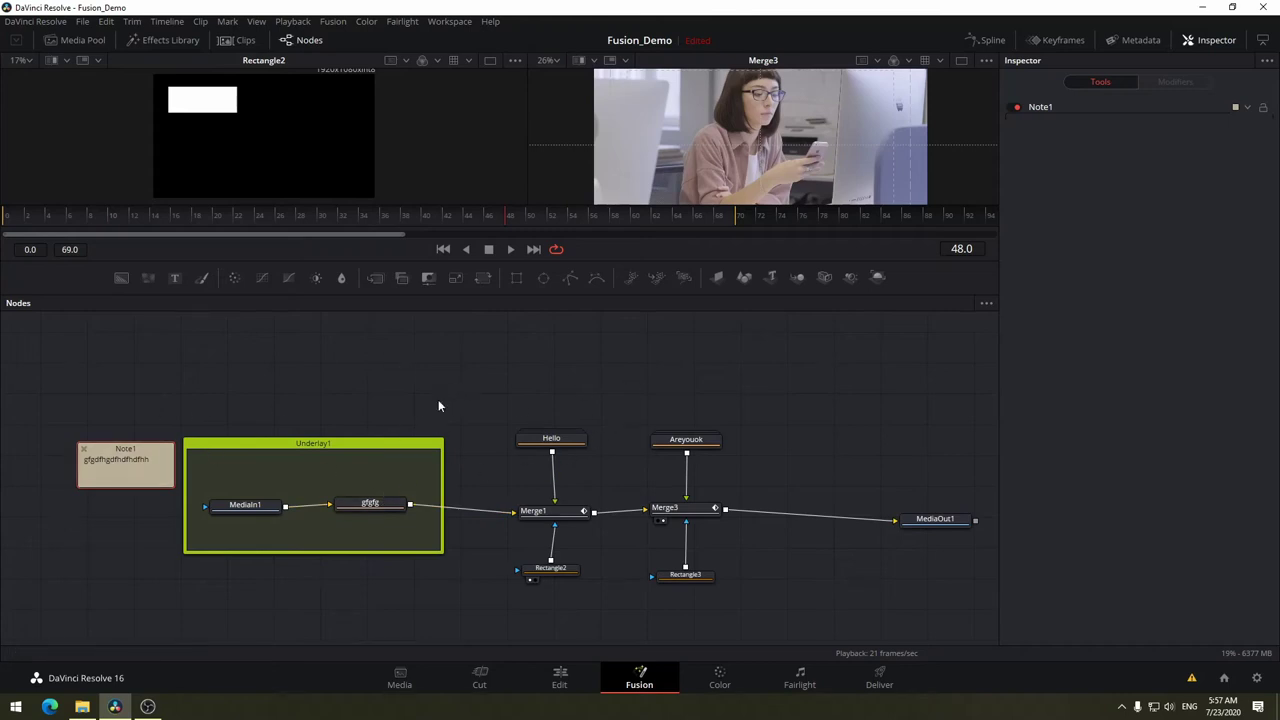
# Drag the Underlay1 group with MediaIn1 and gfgfg up and left, overlapping Note1's right edge.
pyautogui.moveTo(370, 503); pyautogui.dragTo(373, 506)
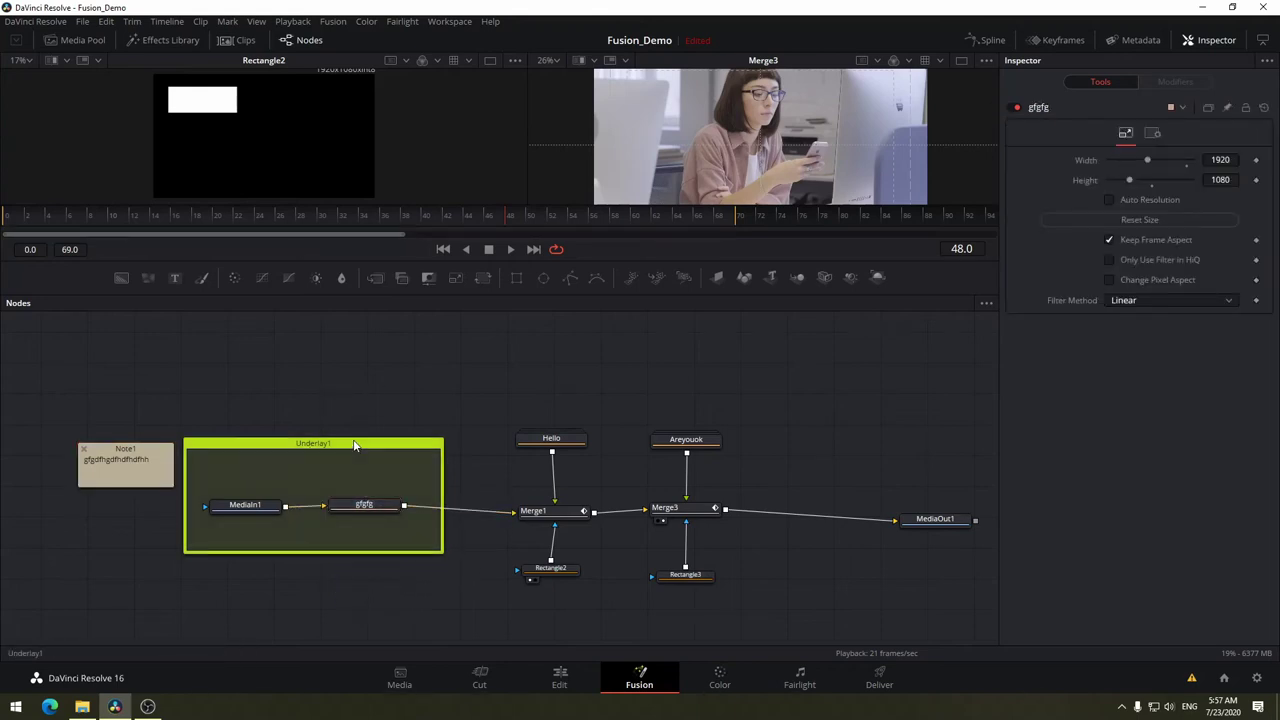
pyautogui.moveTo(370, 449); pyautogui.dragTo(374, 447)
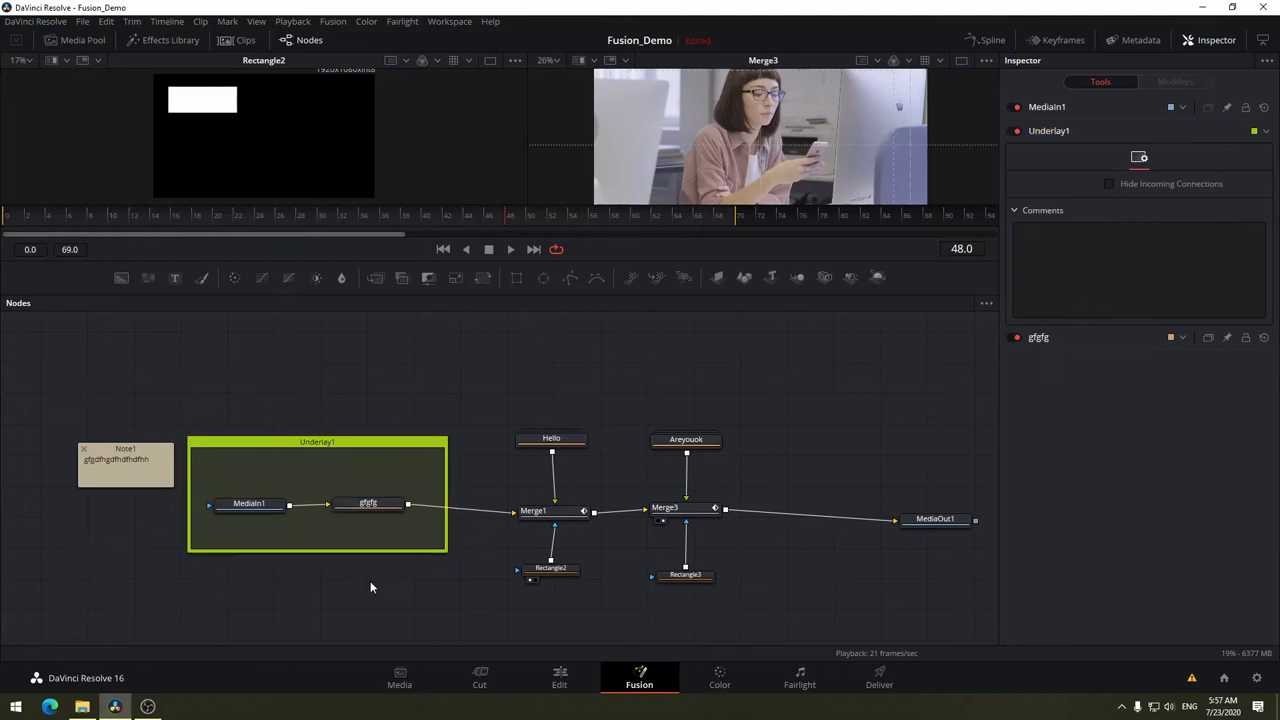
pyautogui.moveTo(337, 448); pyautogui.dragTo(333, 454)
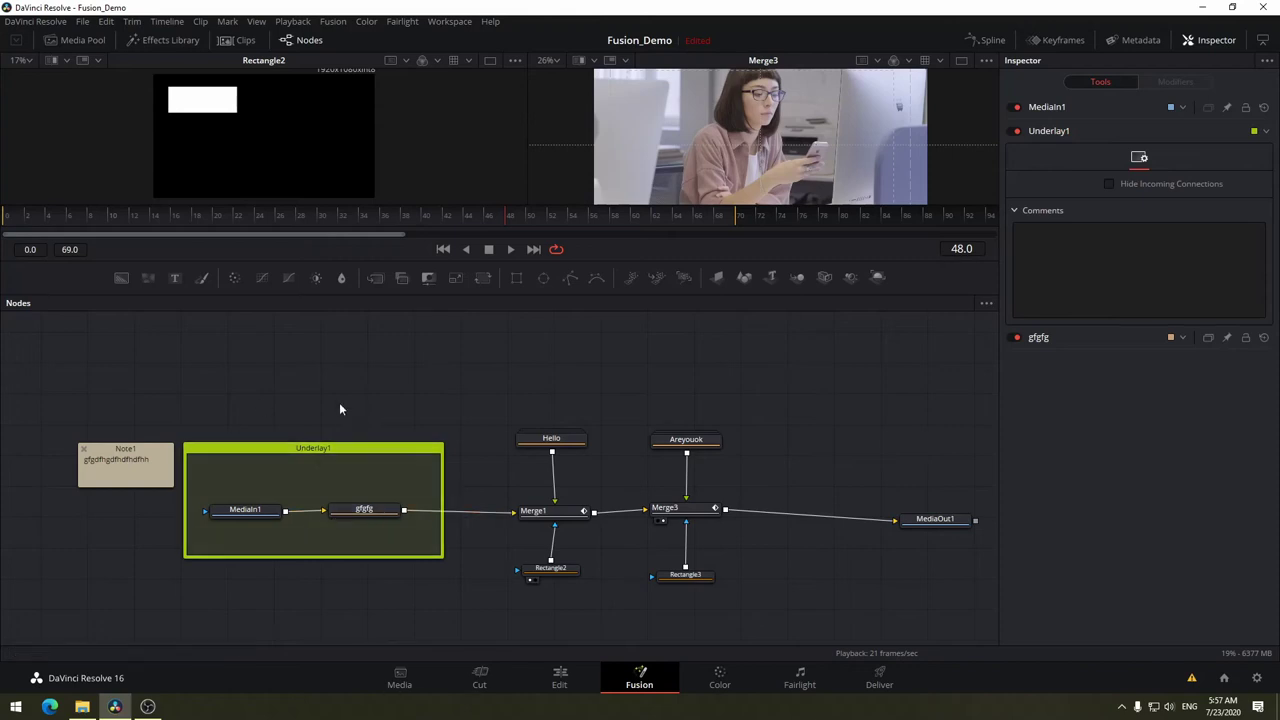
pyautogui.click(347, 455)
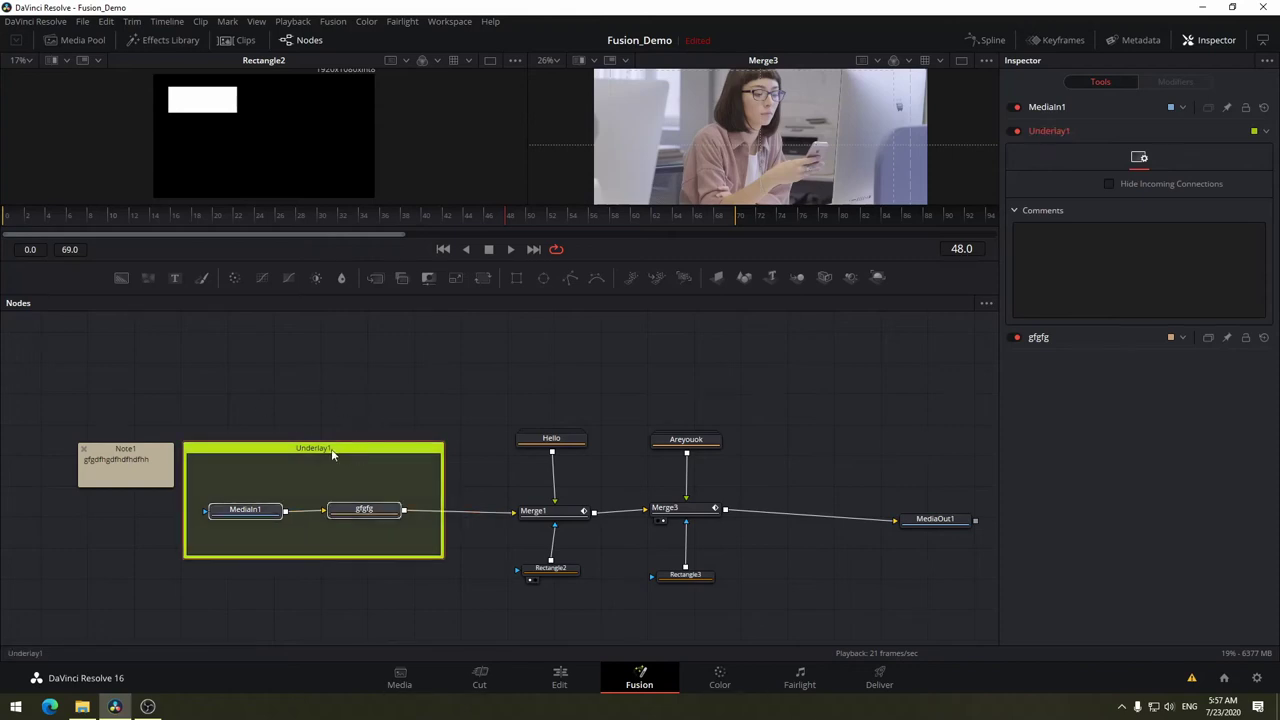
pyautogui.click(368, 397)
pyautogui.moveTo(380, 517)
pyautogui.mouseDown()
pyautogui.moveTo(383, 622)
pyautogui.moveTo(383, 520)
pyautogui.mouseUp()
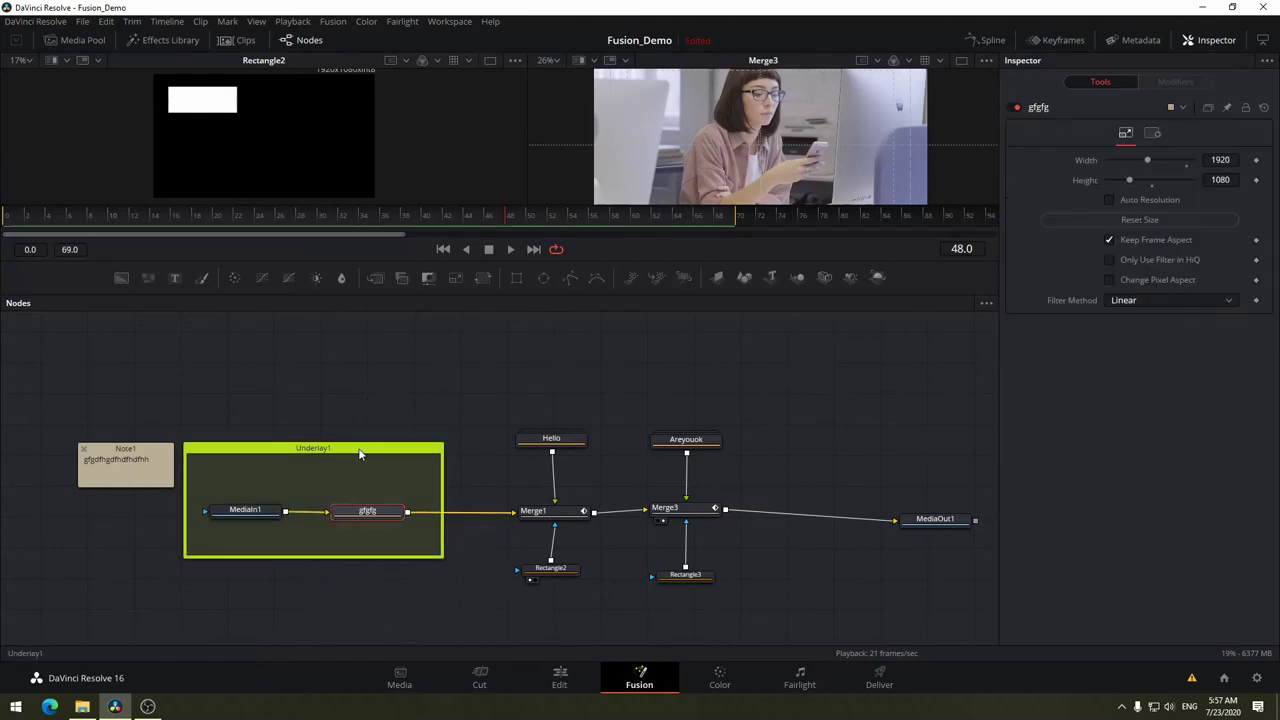
pyautogui.moveTo(360, 455); pyautogui.dragTo(343, 374)
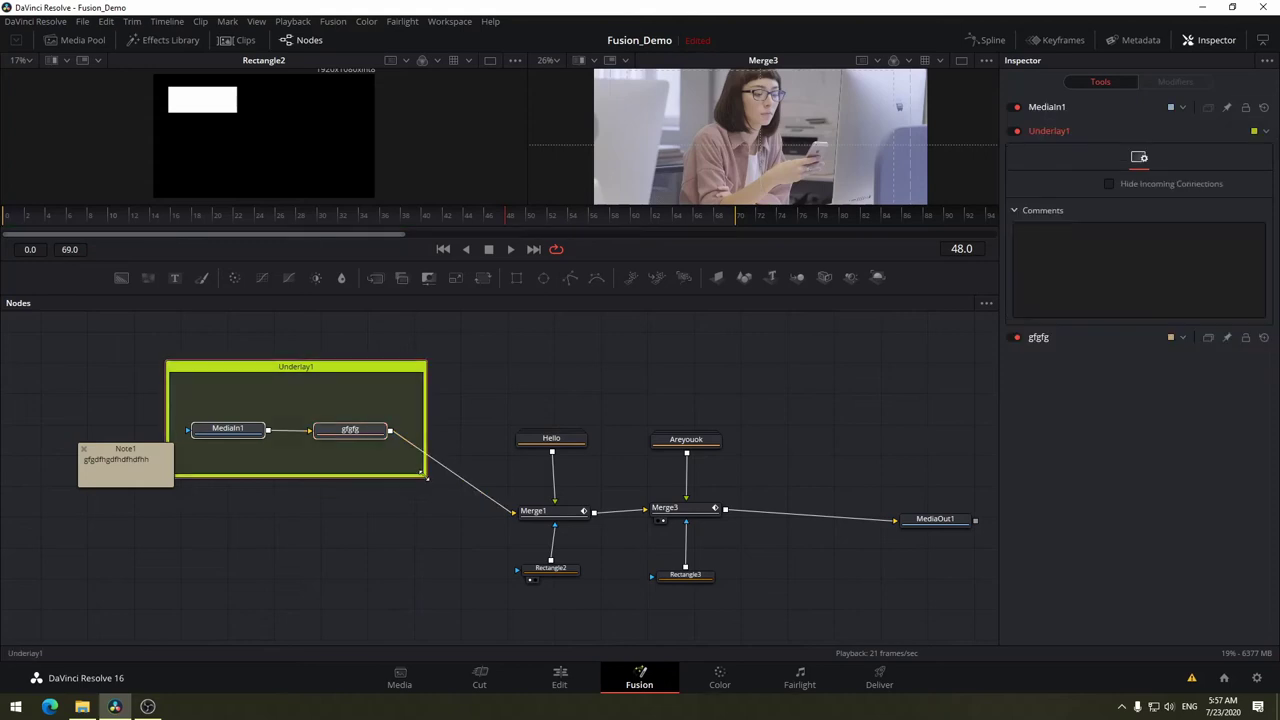
# Enlarge Underlay1 and arrange MediaIn1 and gfgfg inside it, with Note1 placed below them.
pyautogui.moveTo(428, 478); pyautogui.dragTo(479, 514)
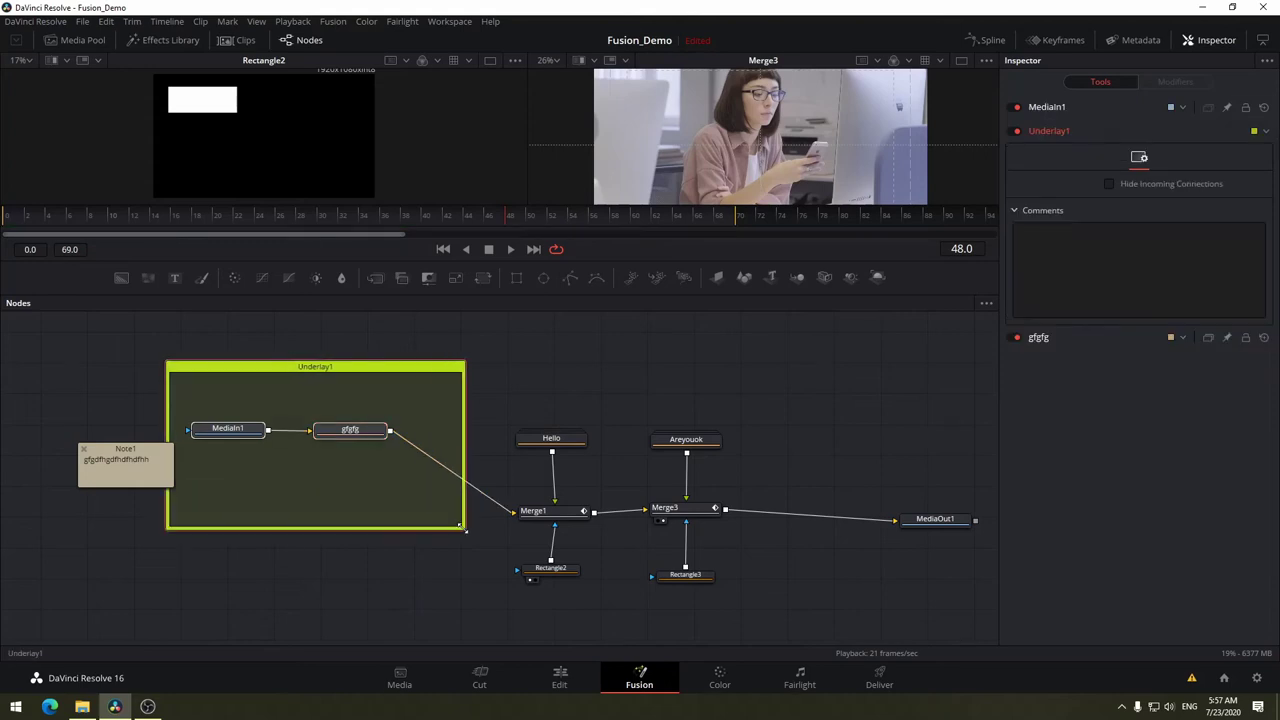
pyautogui.click(117, 473)
pyautogui.moveTo(117, 473); pyautogui.dragTo(424, 394)
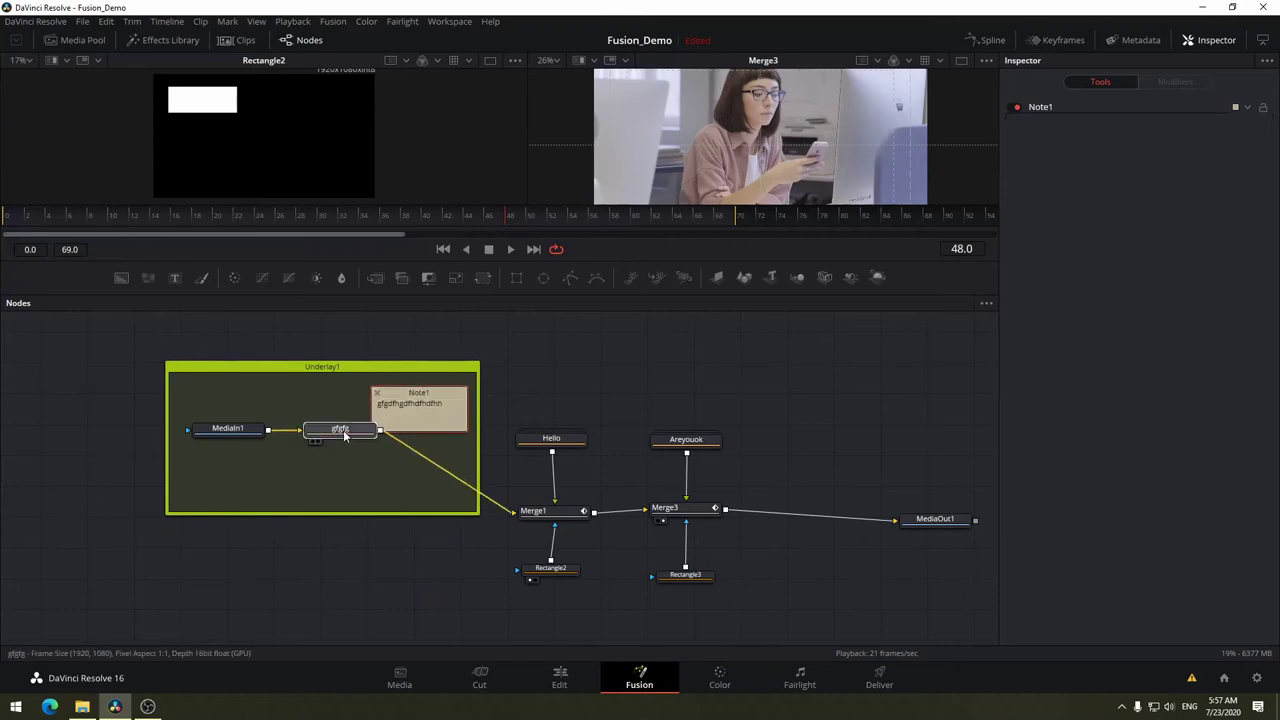
pyautogui.moveTo(343, 430); pyautogui.dragTo(328, 448)
pyautogui.moveTo(230, 430); pyautogui.dragTo(233, 398)
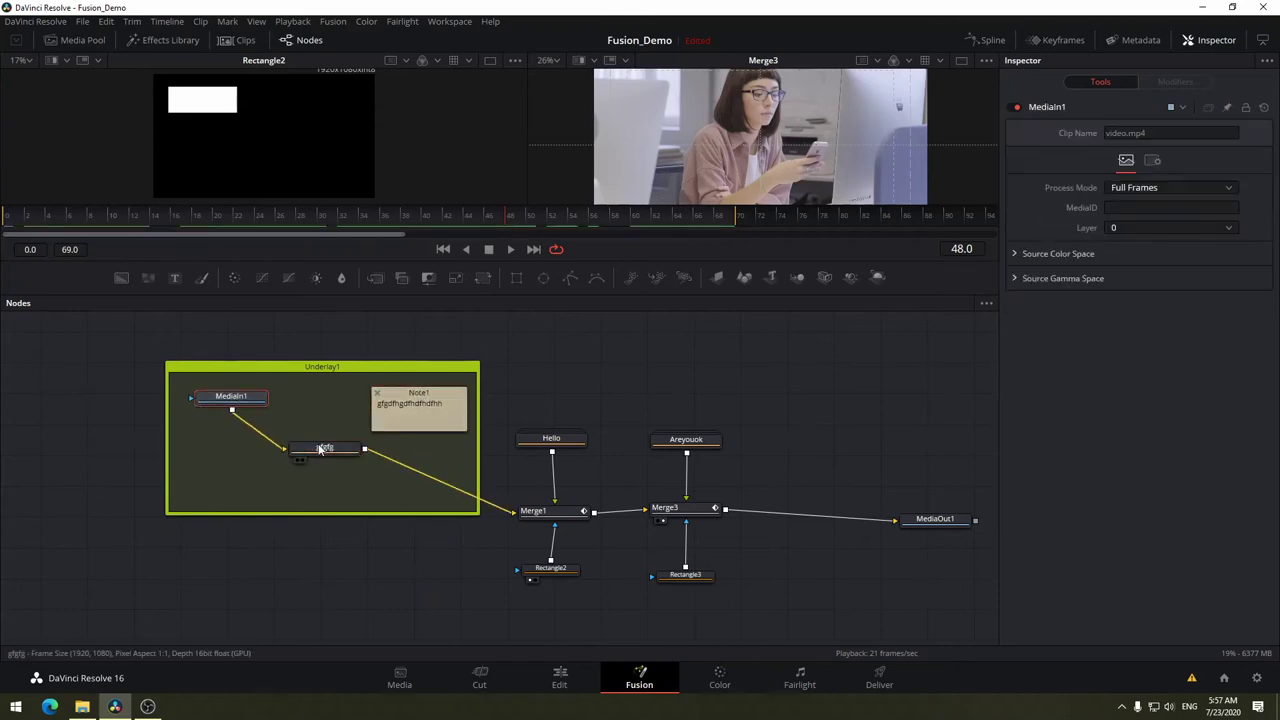
pyautogui.moveTo(321, 450)
pyautogui.mouseDown()
pyautogui.moveTo(234, 485)
pyautogui.moveTo(346, 405)
pyautogui.mouseUp()
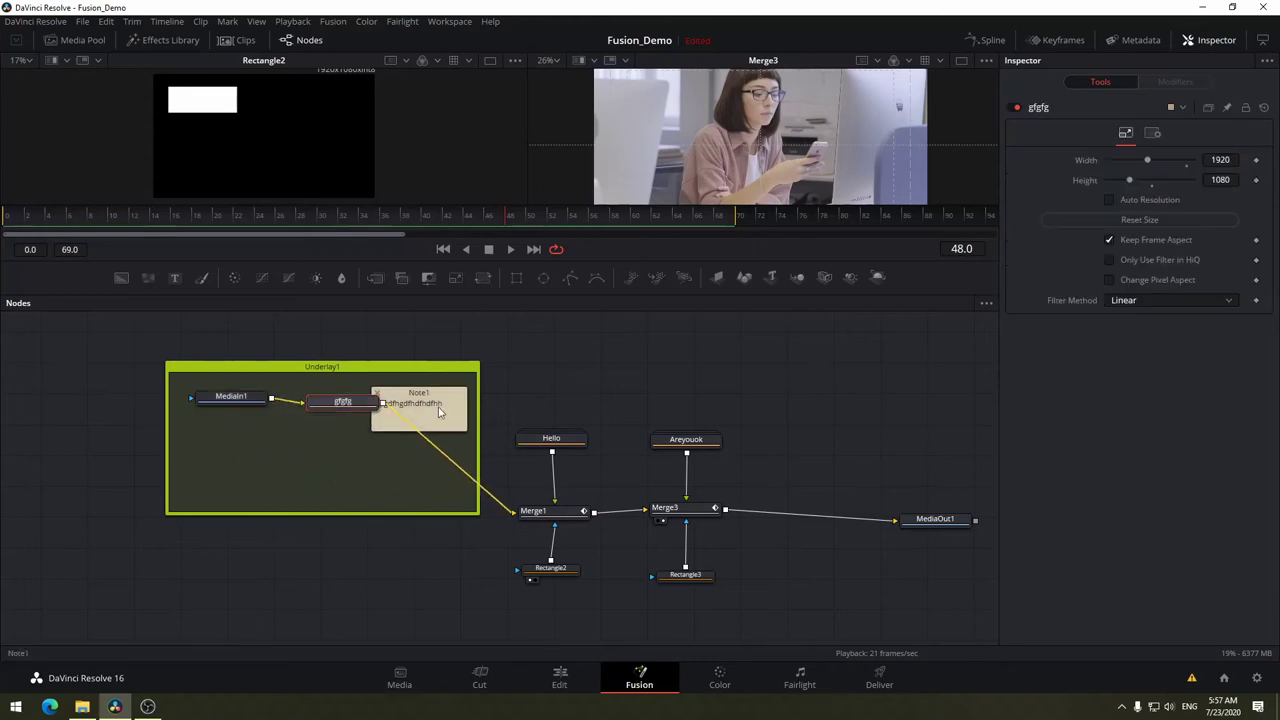
pyautogui.moveTo(440, 412); pyautogui.dragTo(266, 454)
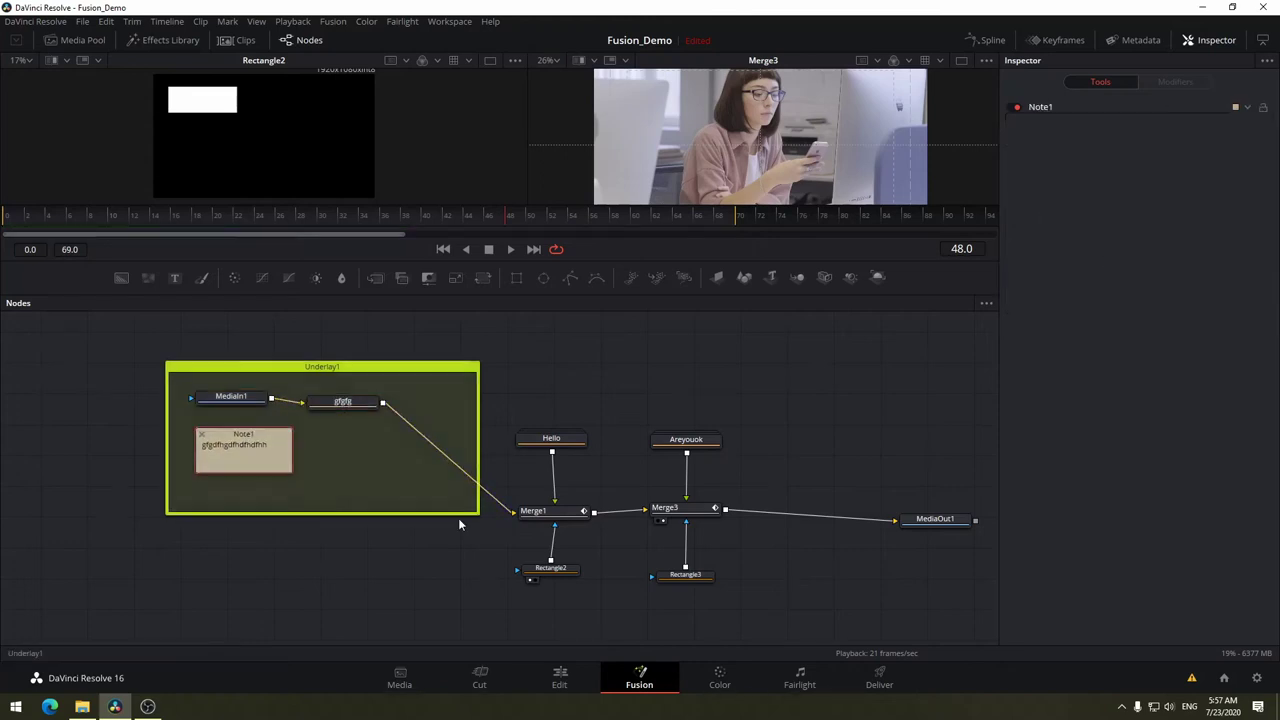
# Shrink Underlay1 to fit its contents and move the group down level with Merge1.
pyautogui.moveTo(478, 513); pyautogui.dragTo(406, 486)
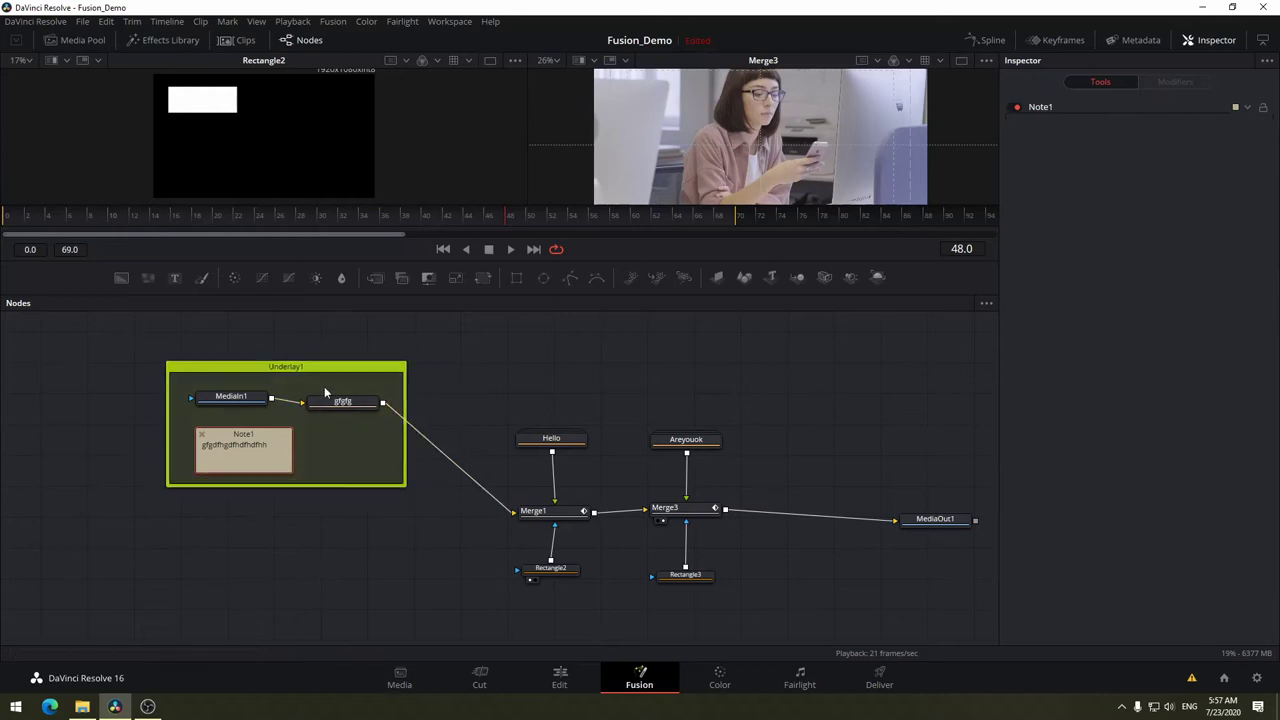
pyautogui.moveTo(323, 368); pyautogui.dragTo(346, 480)
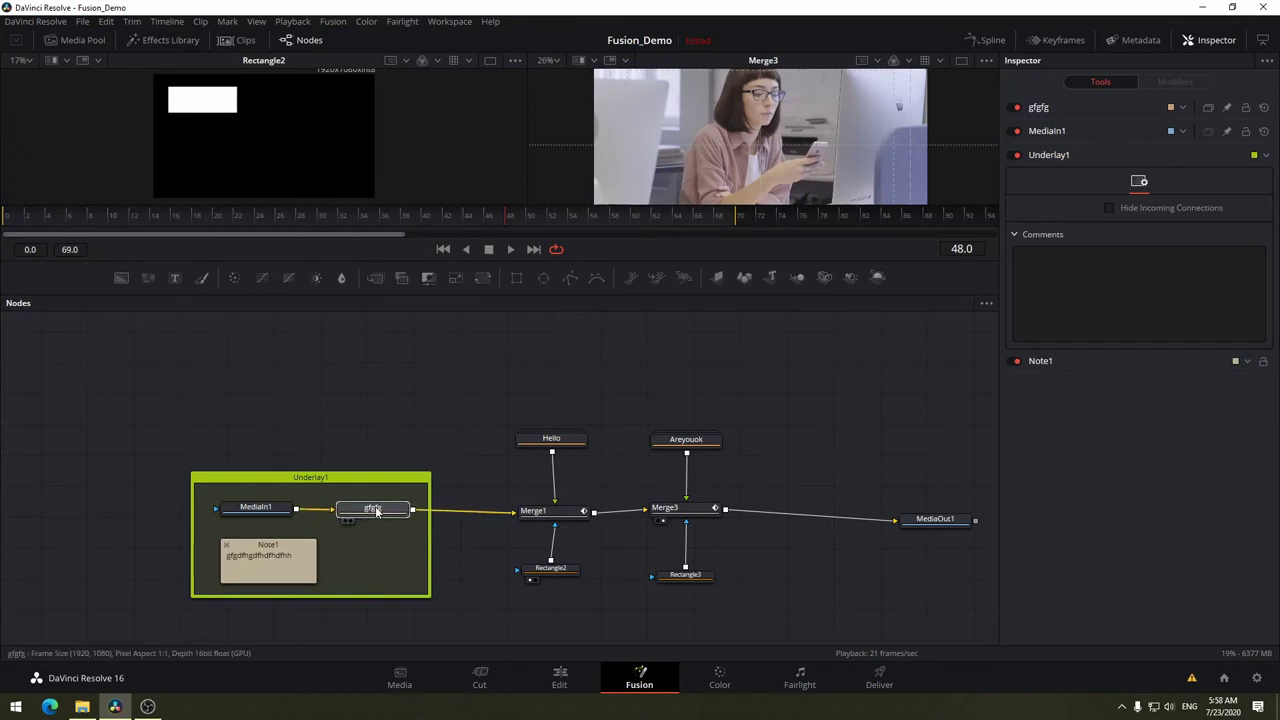
pyautogui.moveTo(370, 514); pyautogui.dragTo(375, 508)
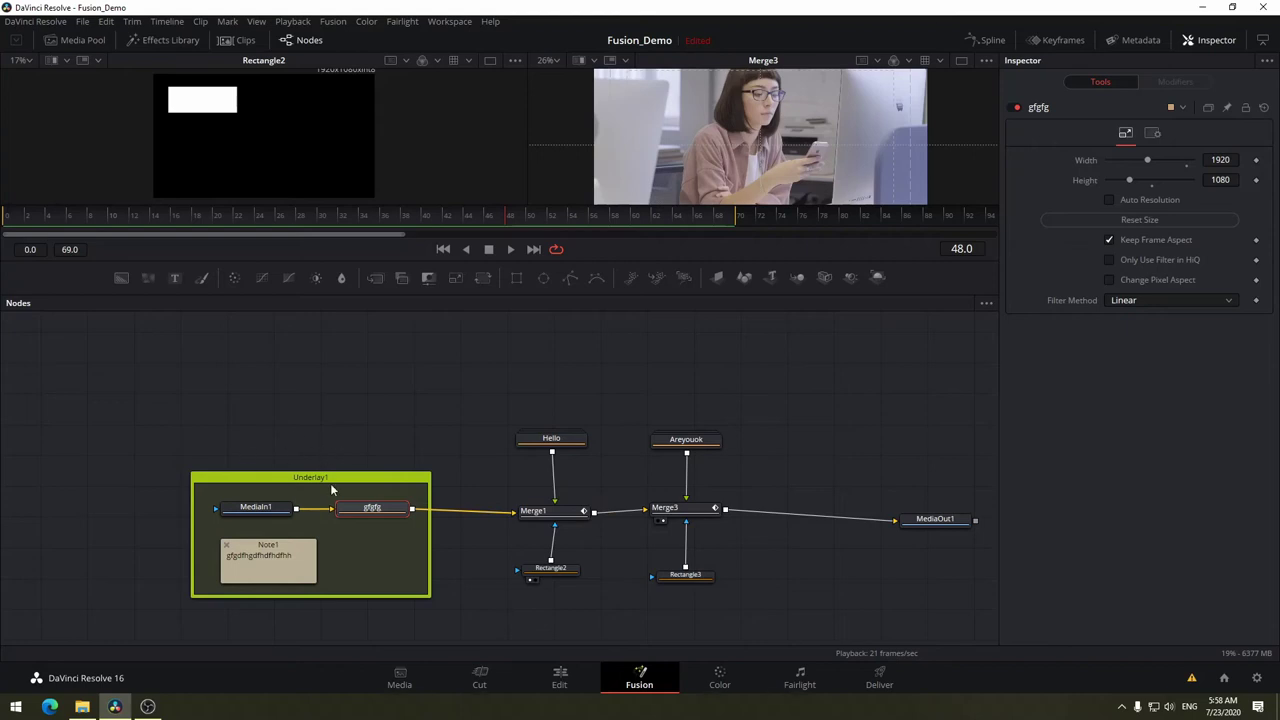
pyautogui.click(329, 494)
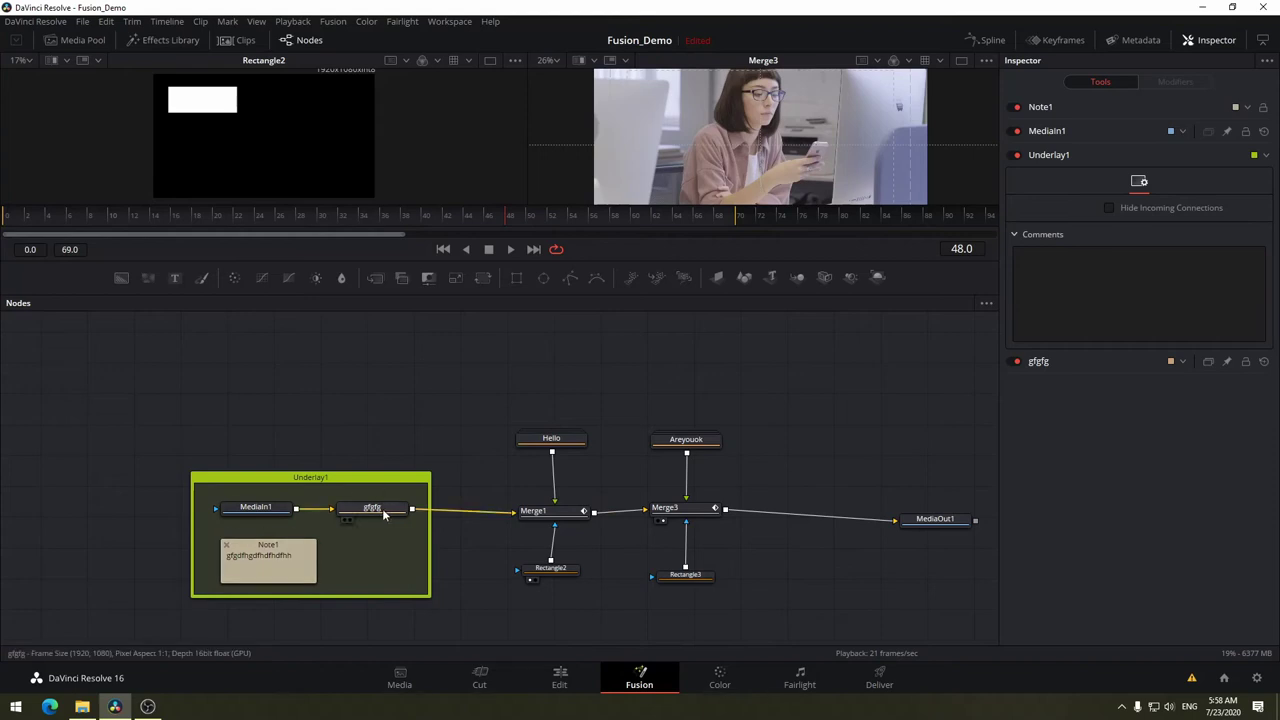
# Pan the node tree to show MediaOut1 and nudge the Underlay1 group into line with Merge1.
pyautogui.moveTo(434, 442); pyautogui.dragTo(559, 397)
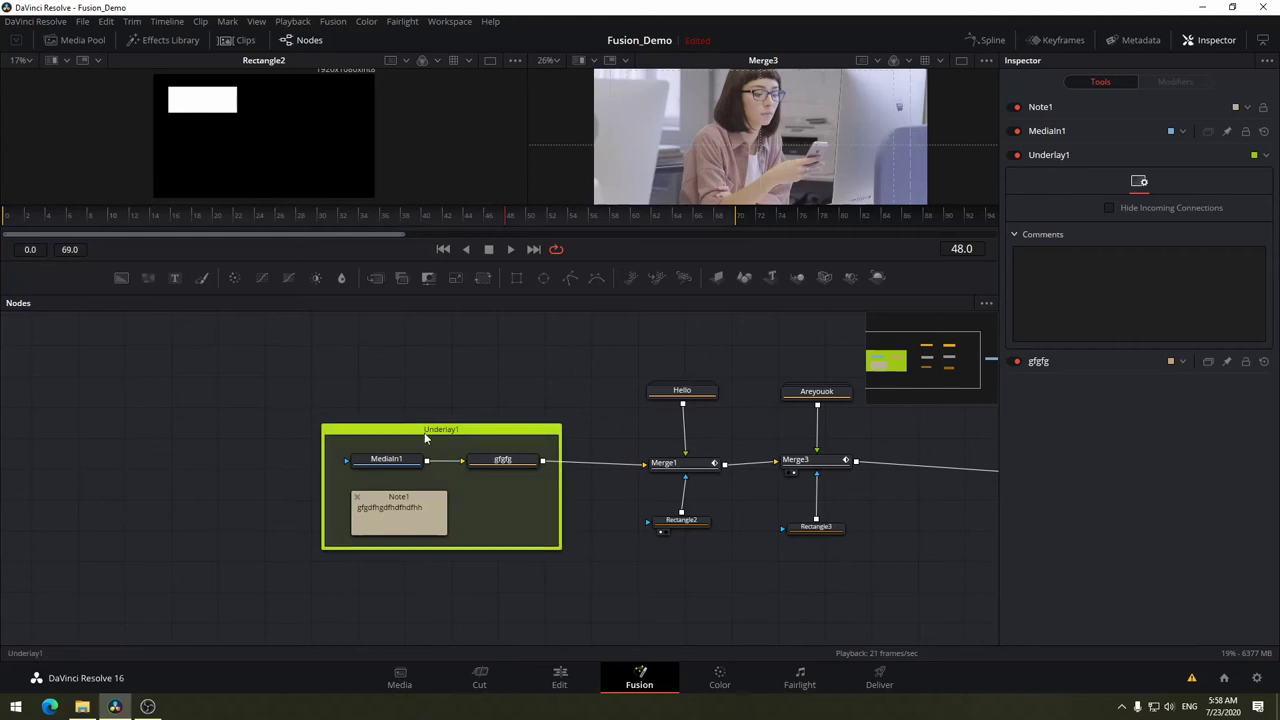
pyautogui.moveTo(456, 430); pyautogui.dragTo(466, 424)
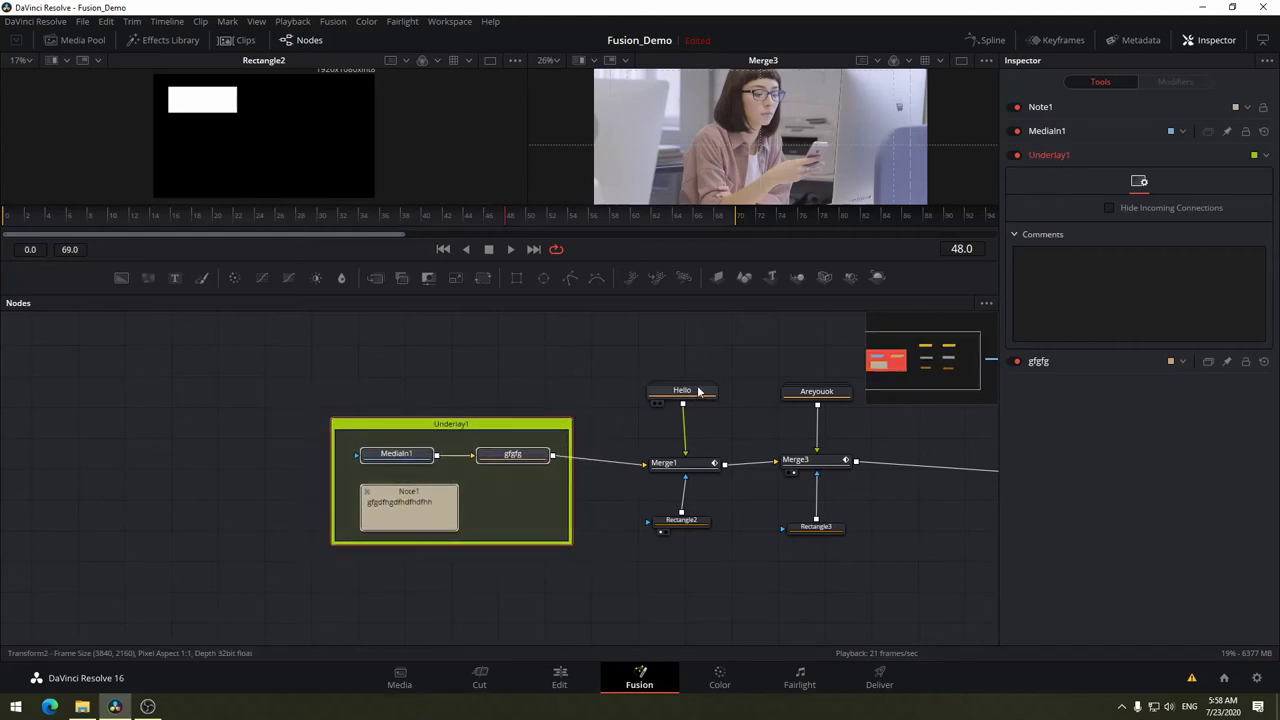
pyautogui.scroll(1, 700, 370)
pyautogui.moveTo(742, 362); pyautogui.dragTo(610, 342)
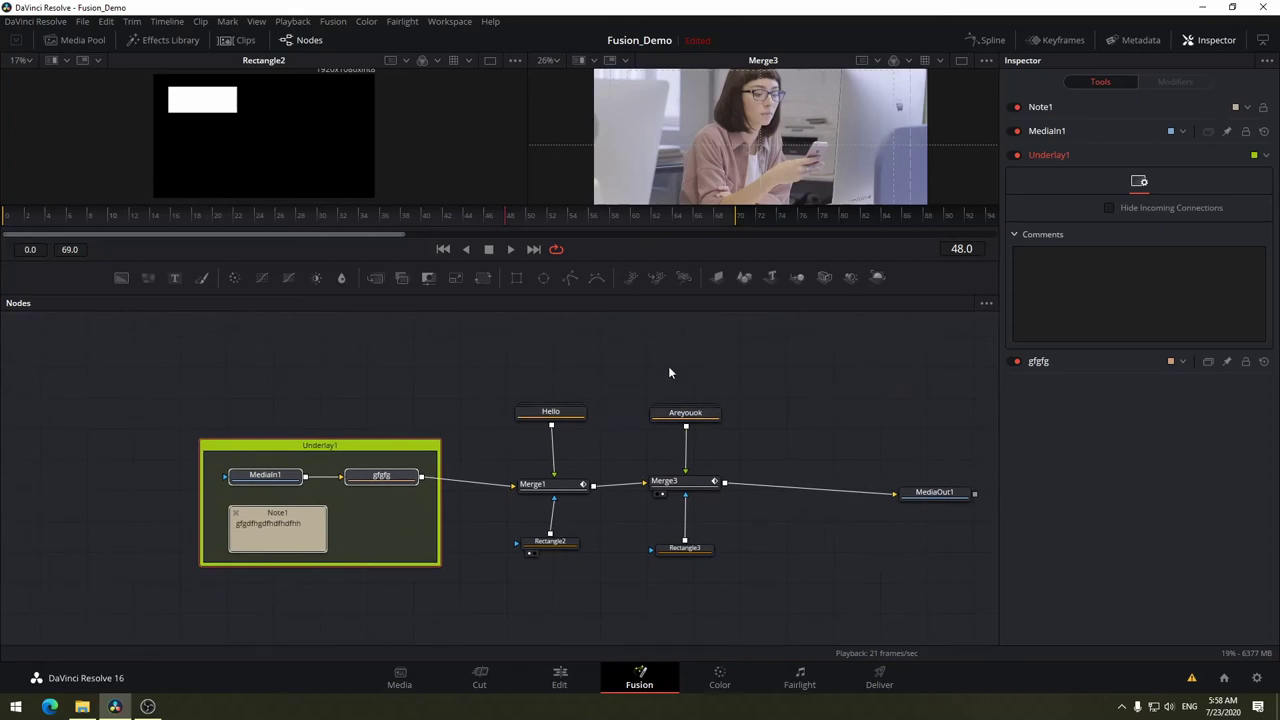
pyautogui.moveTo(388, 481)
pyautogui.mouseDown()
pyautogui.moveTo(375, 486)
pyautogui.moveTo(435, 610)
pyautogui.mouseUp()
# Pull MediaIn1 and gfgfg out of the Underlay1 group to below it.
pyautogui.moveTo(264, 471); pyautogui.dragTo(313, 612)
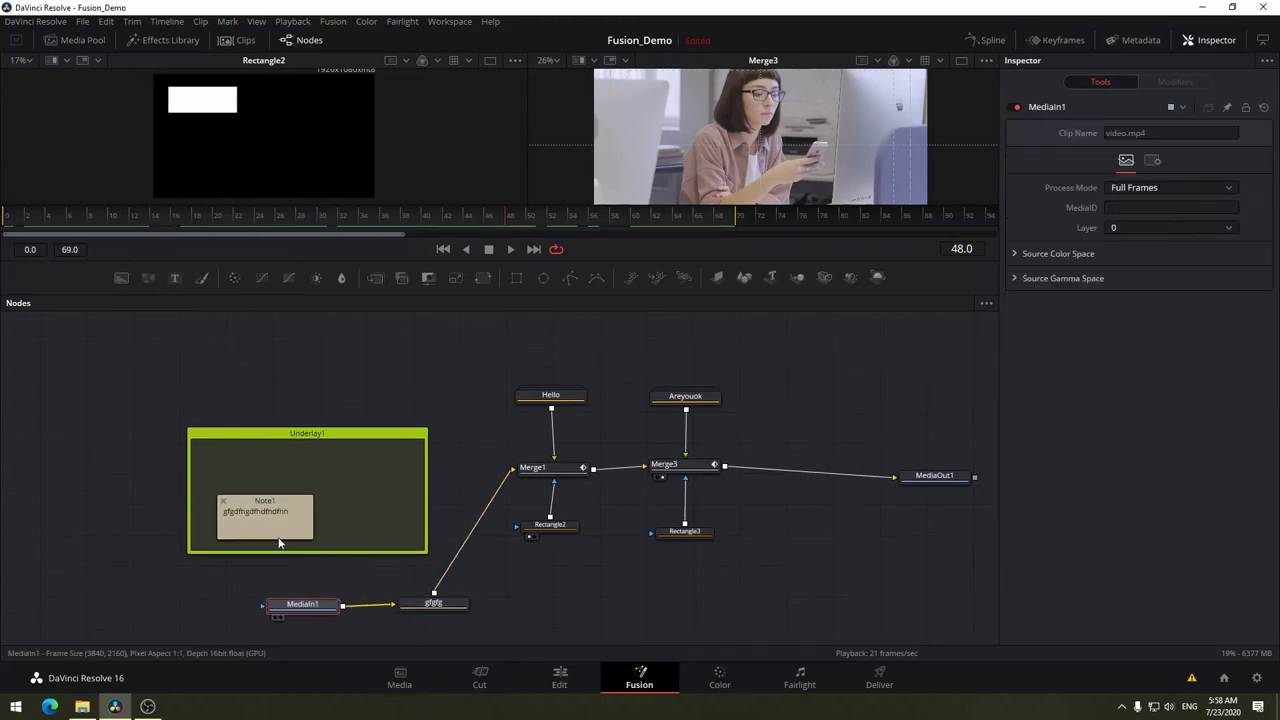
pyautogui.keyDown('ctrl'); pyautogui.click(232, 516); pyautogui.keyUp('ctrl')
pyautogui.moveTo(245, 504); pyautogui.dragTo(243, 589)
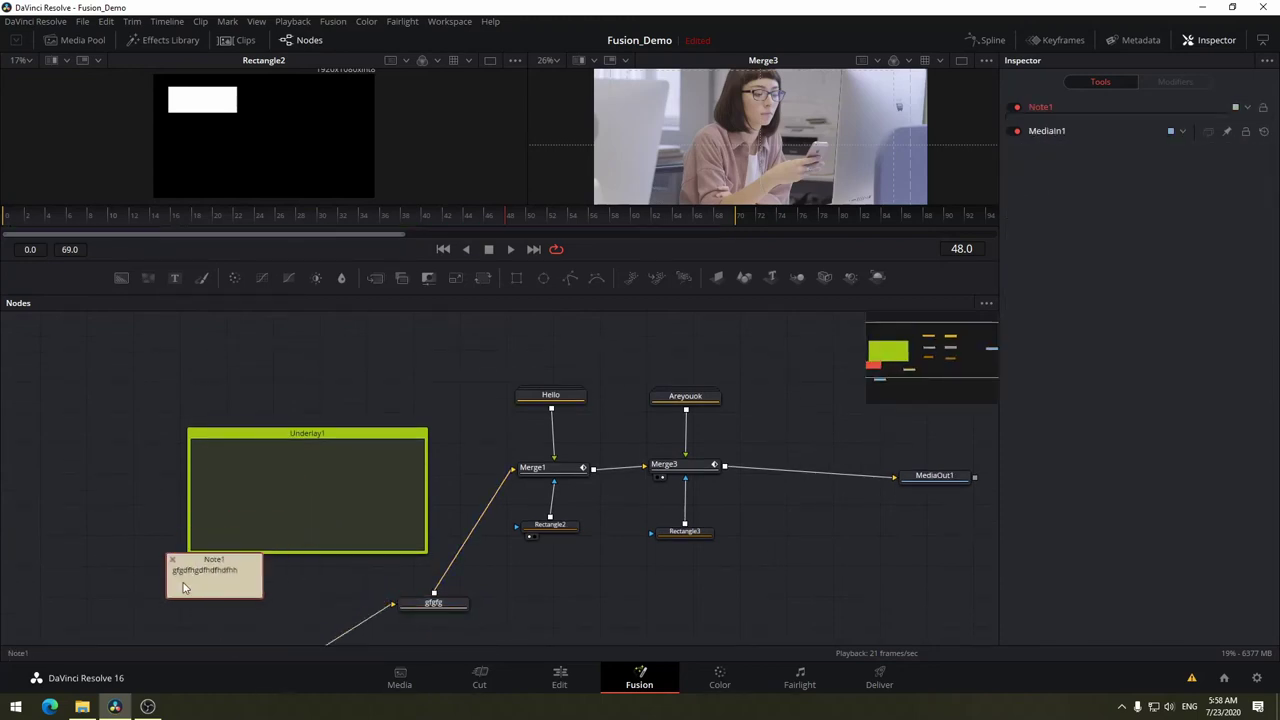
pyautogui.click(330, 590)
pyautogui.scroll(-3, 323, 595)
pyautogui.moveTo(246, 574); pyautogui.dragTo(307, 503)
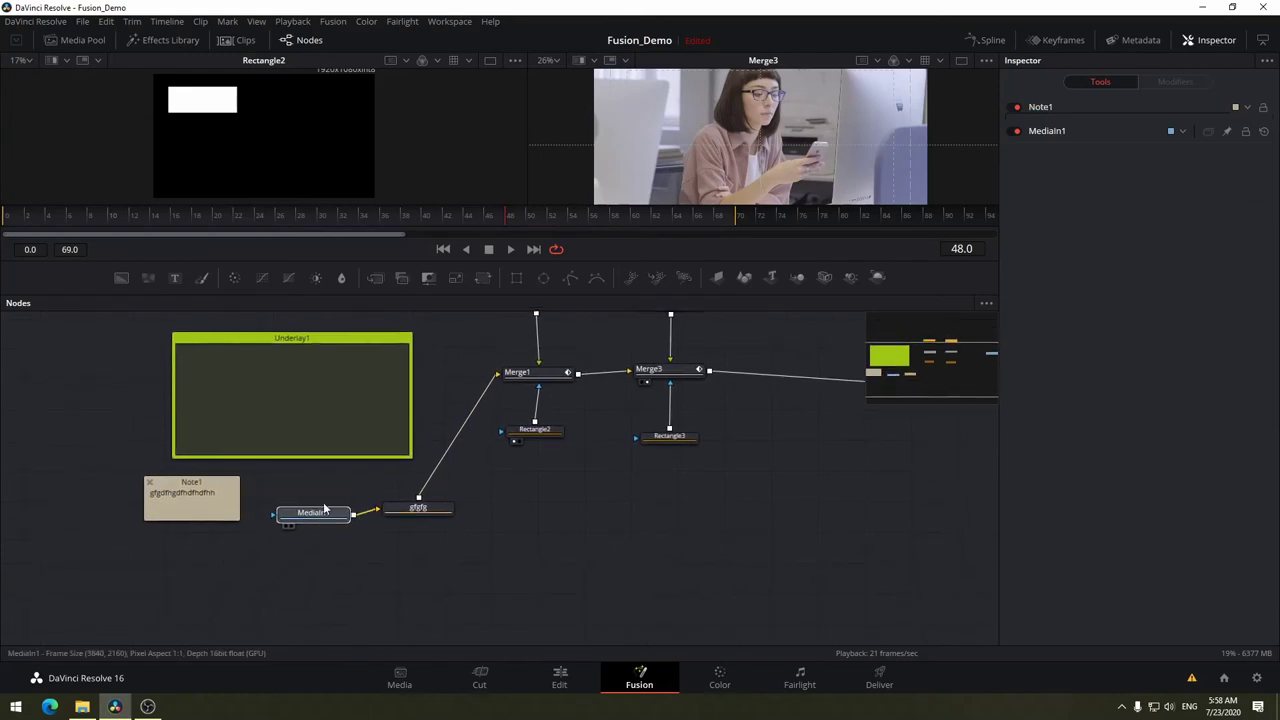
# Delete the Underlay1 box and line up MediaIn1 beside gfgfg.
pyautogui.click(326, 346)
pyautogui.press('Delete')
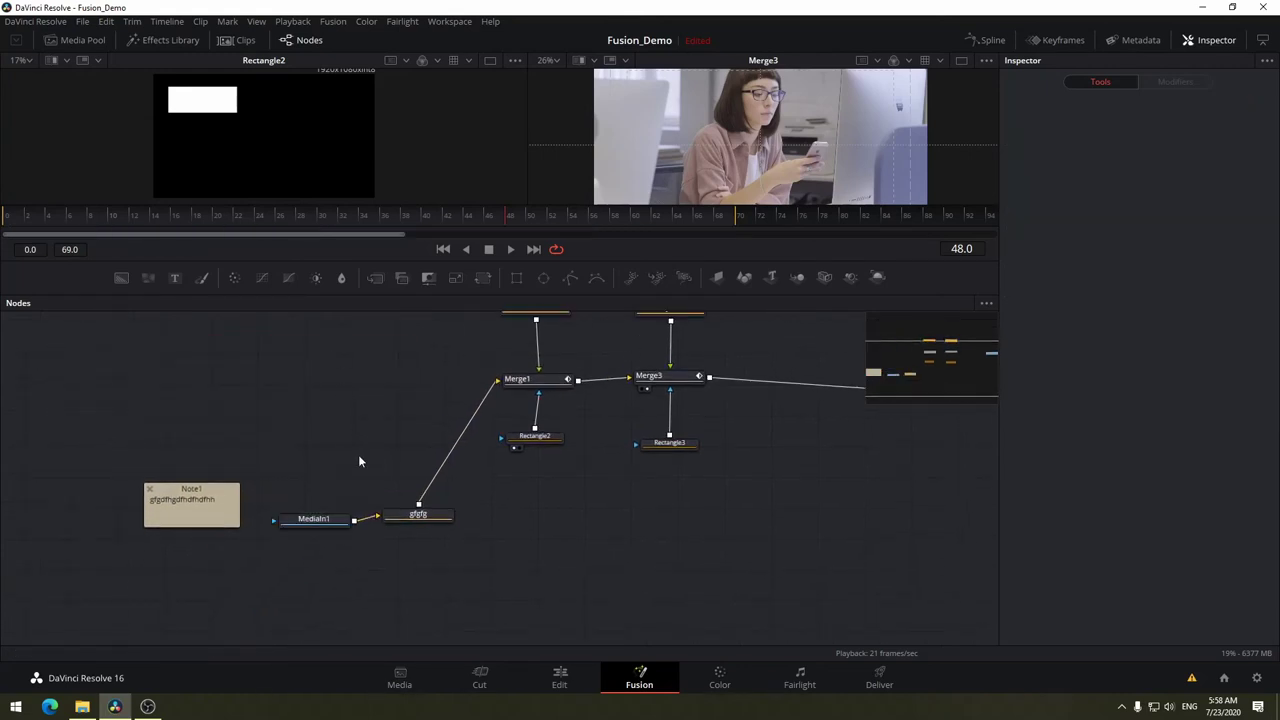
pyautogui.moveTo(339, 522); pyautogui.dragTo(328, 504)
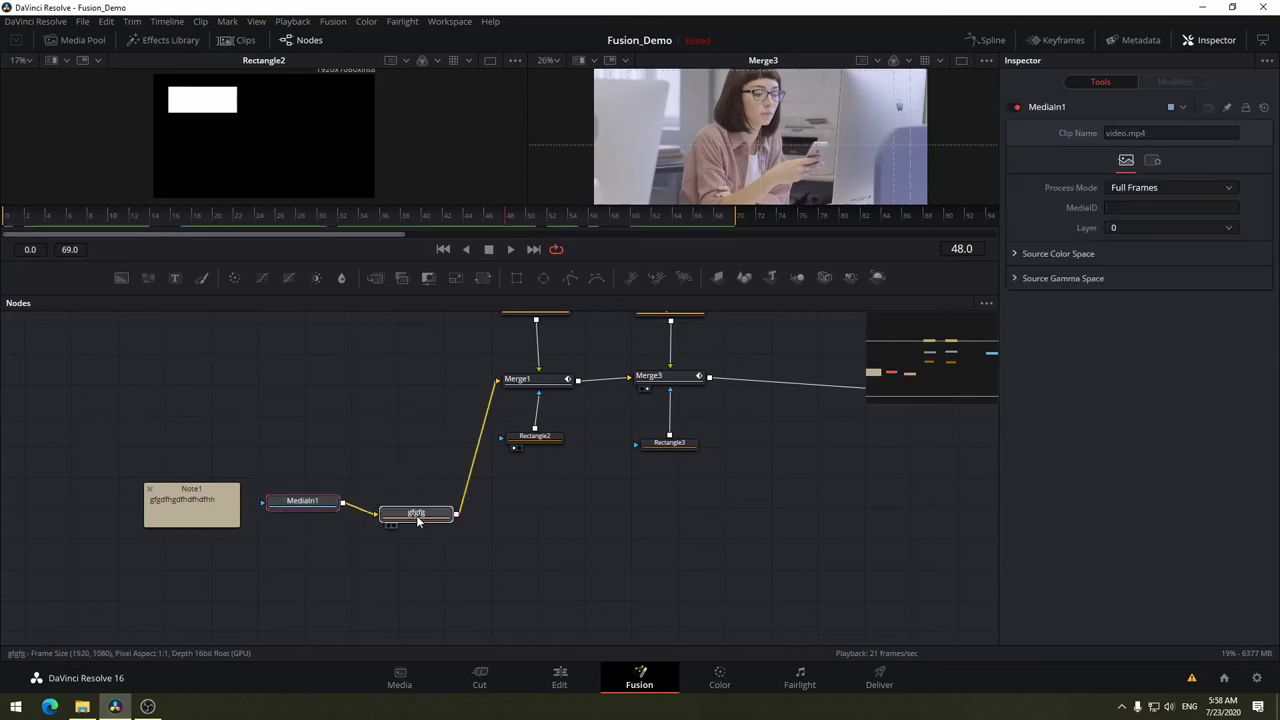
pyautogui.moveTo(416, 515); pyautogui.dragTo(405, 503)
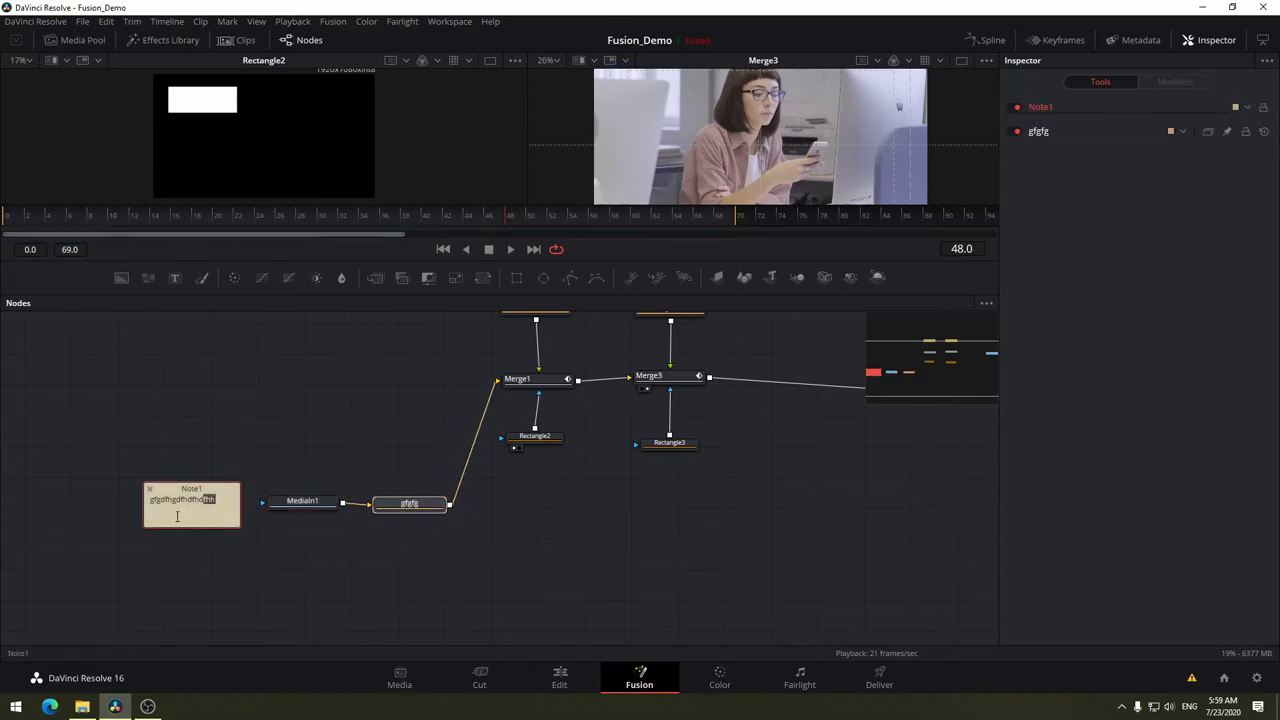
# Place gfgfg right next to MediaIn1 and delete the Note1 sticky note.
pyautogui.click(150, 489)
pyautogui.keyDown('ctrl'); pyautogui.click(158, 495); pyautogui.keyUp('ctrl')
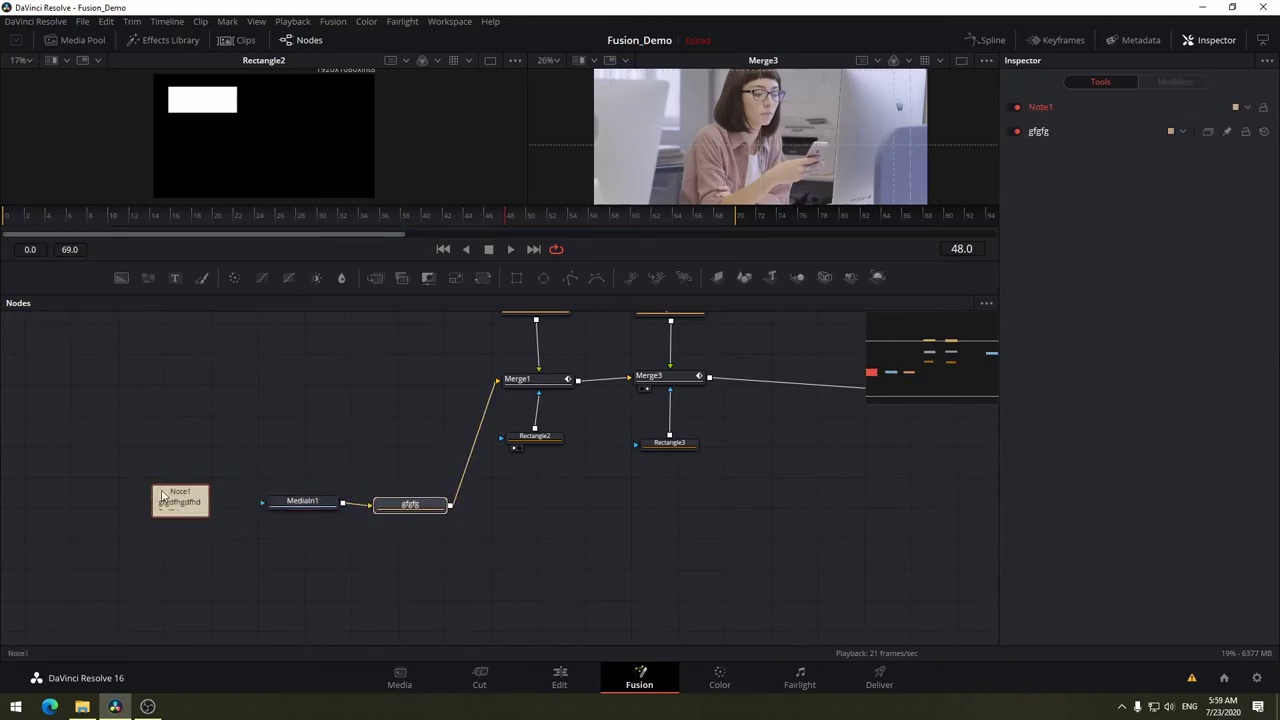
pyautogui.moveTo(158, 495); pyautogui.dragTo(57, 510)
pyautogui.click(298, 583)
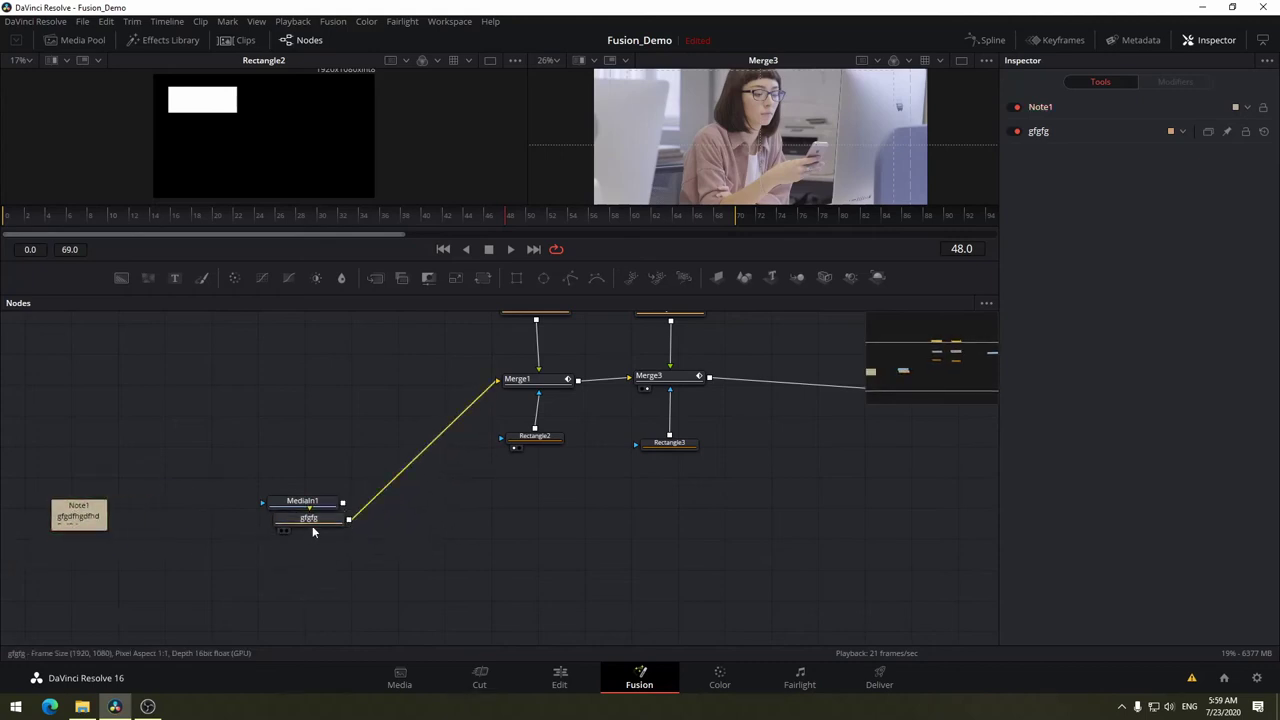
pyautogui.moveTo(311, 520); pyautogui.dragTo(420, 504)
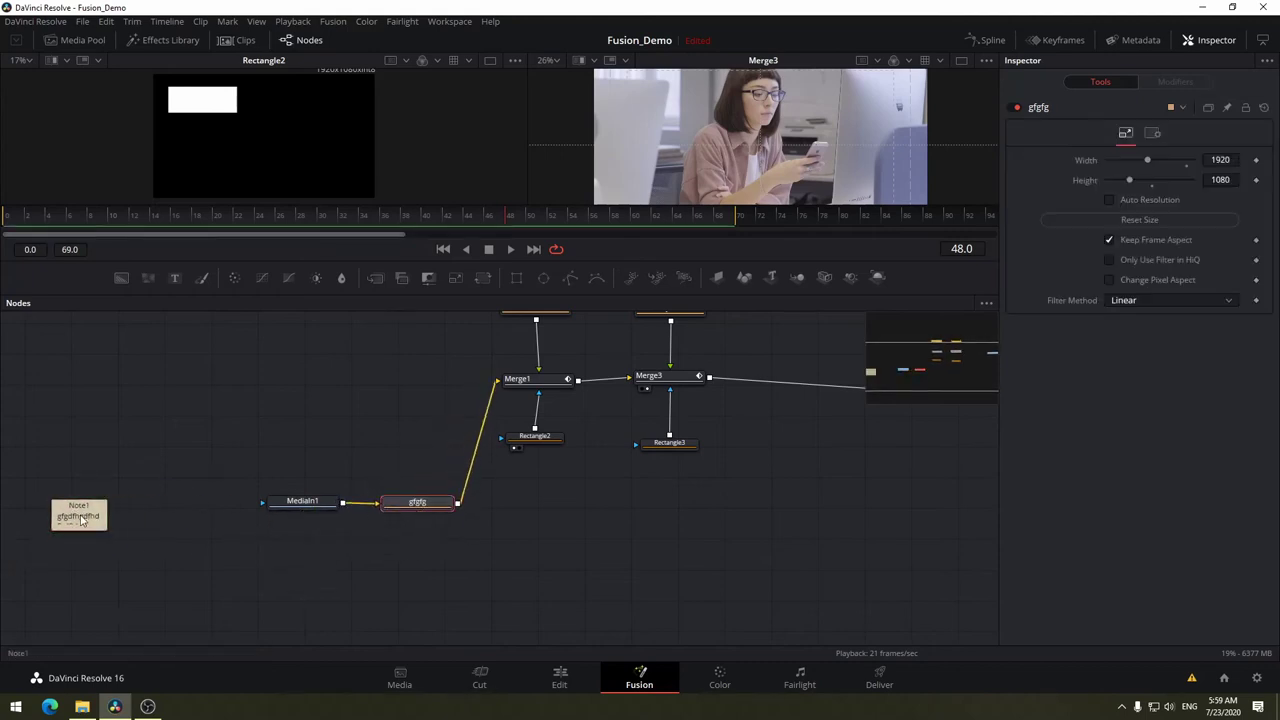
pyautogui.moveTo(88, 520); pyautogui.dragTo(82, 532)
pyautogui.click(167, 469)
pyautogui.click(92, 538)
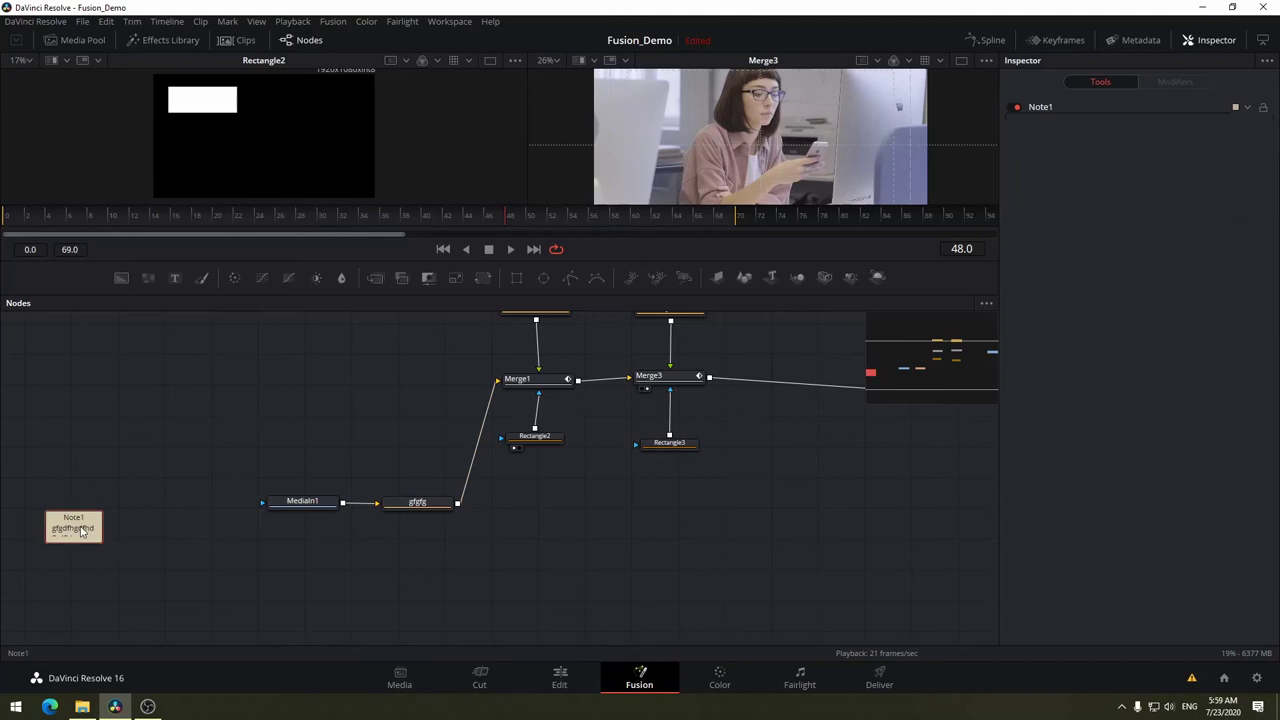
pyautogui.press('Delete')
# Move MediaIn1 and gfgfg level with Merge1 and Merge3, spacing MediaIn1 farther left.
pyautogui.moveTo(209, 461); pyautogui.dragTo(450, 554)
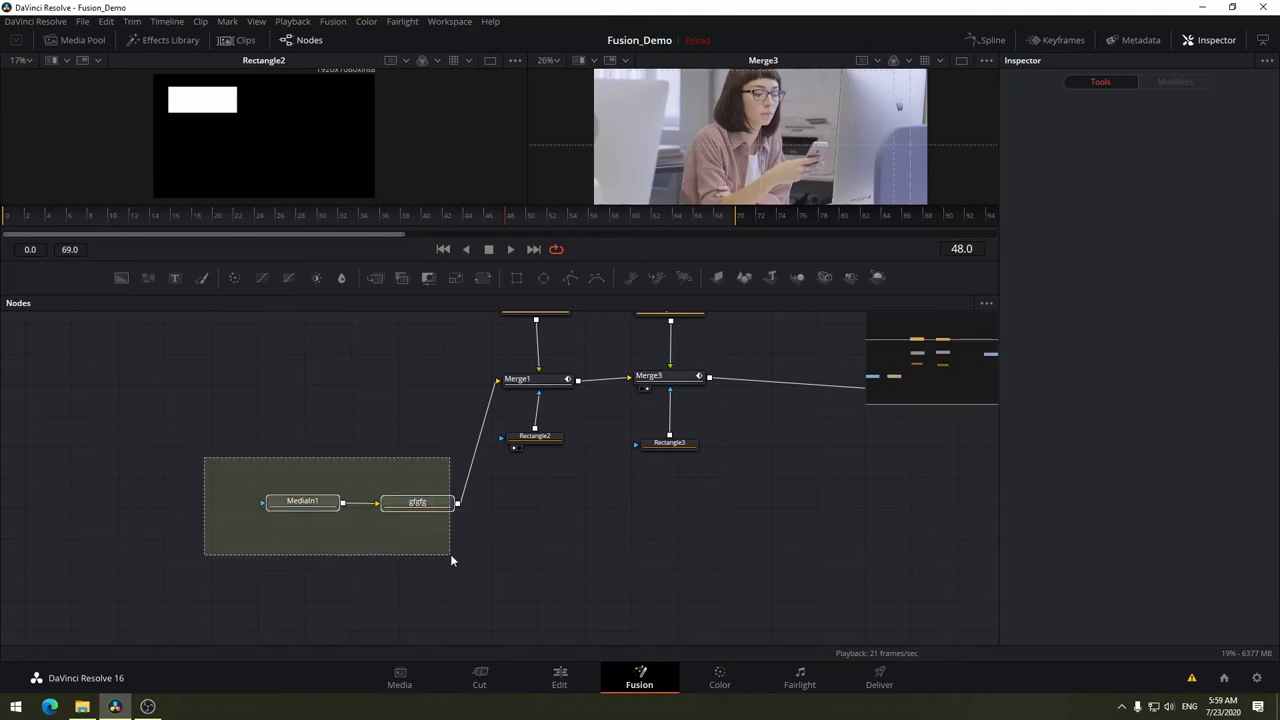
pyautogui.moveTo(420, 503); pyautogui.dragTo(349, 381)
pyautogui.moveTo(437, 569); pyautogui.dragTo(485, 650)
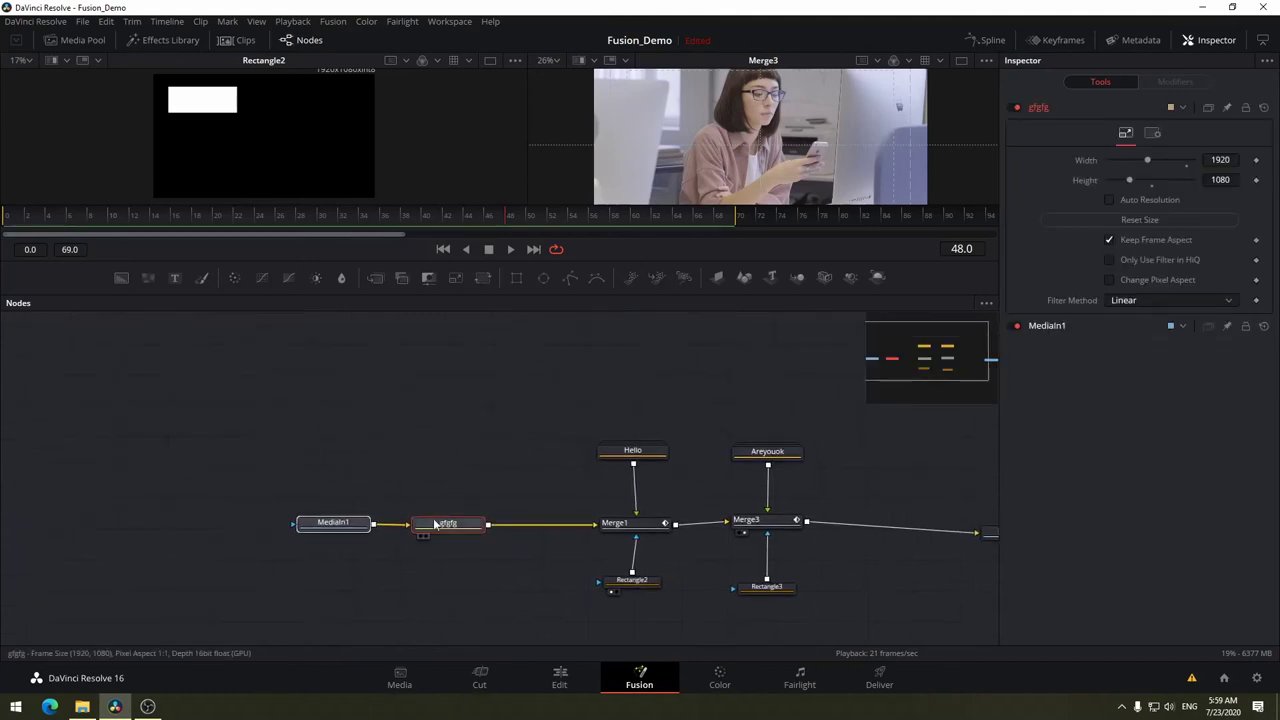
pyautogui.moveTo(441, 535); pyautogui.dragTo(487, 535)
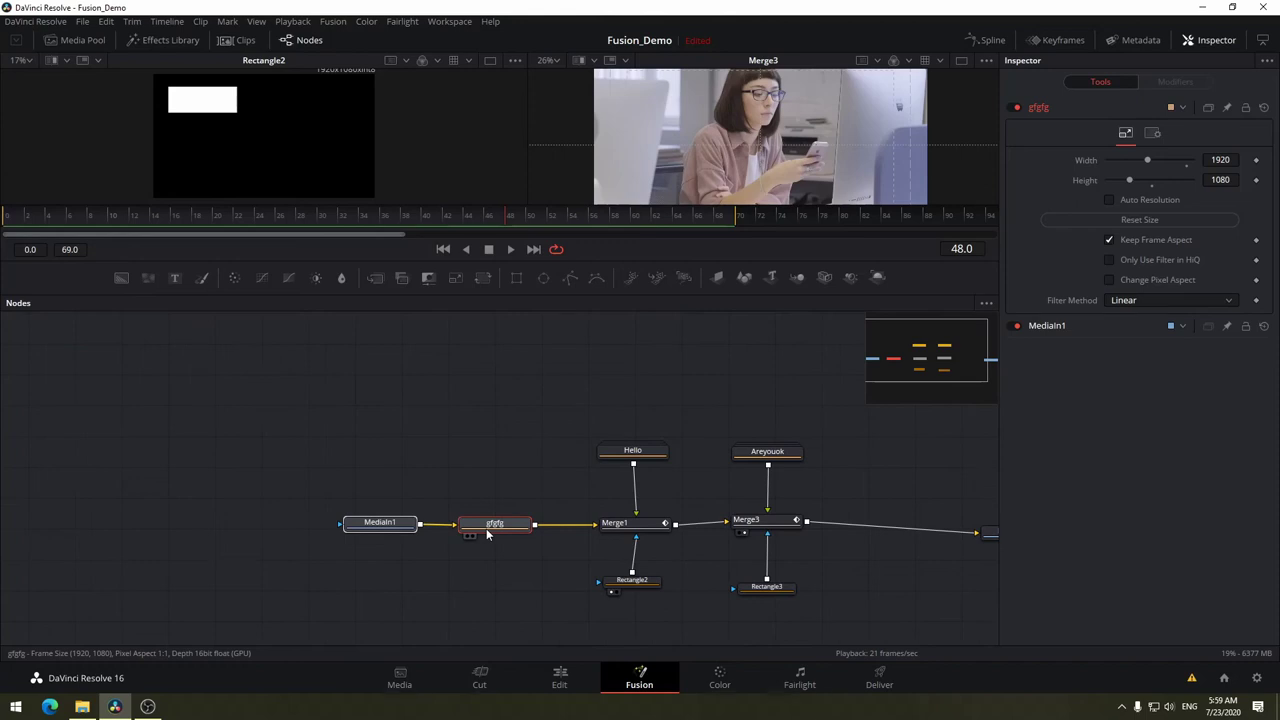
pyautogui.moveTo(402, 527); pyautogui.dragTo(280, 530)
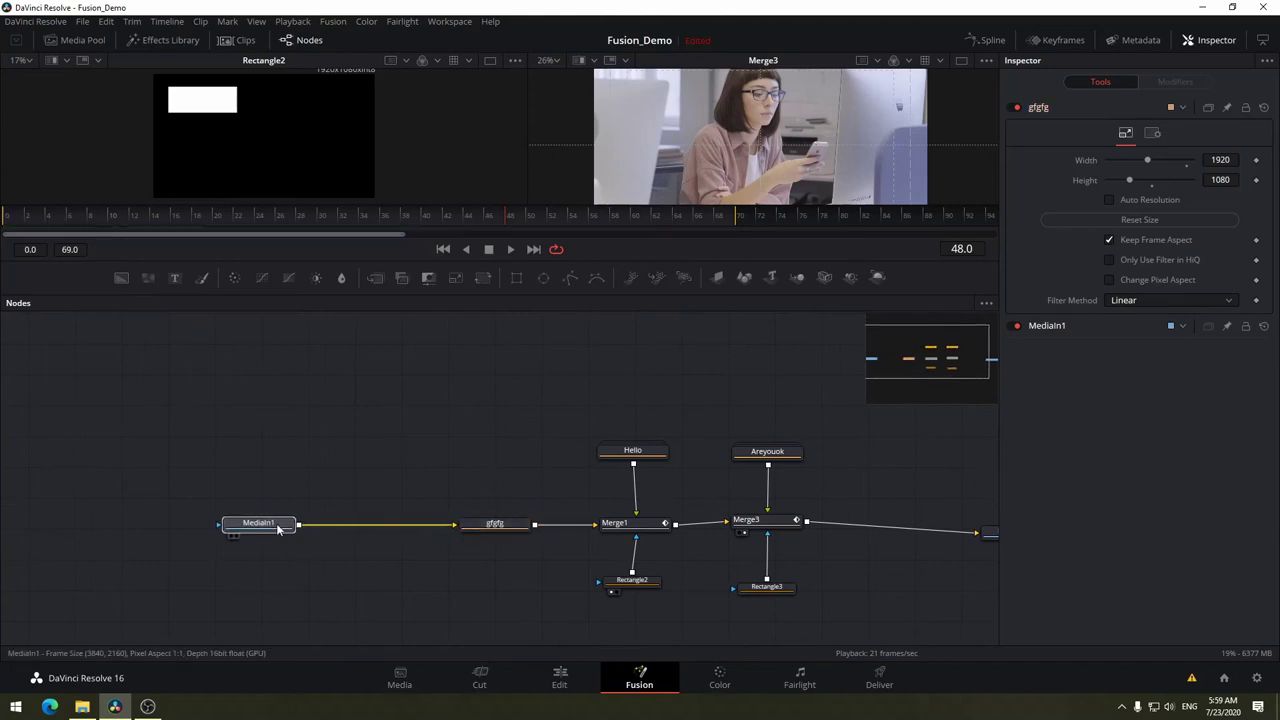
pyautogui.click(486, 526)
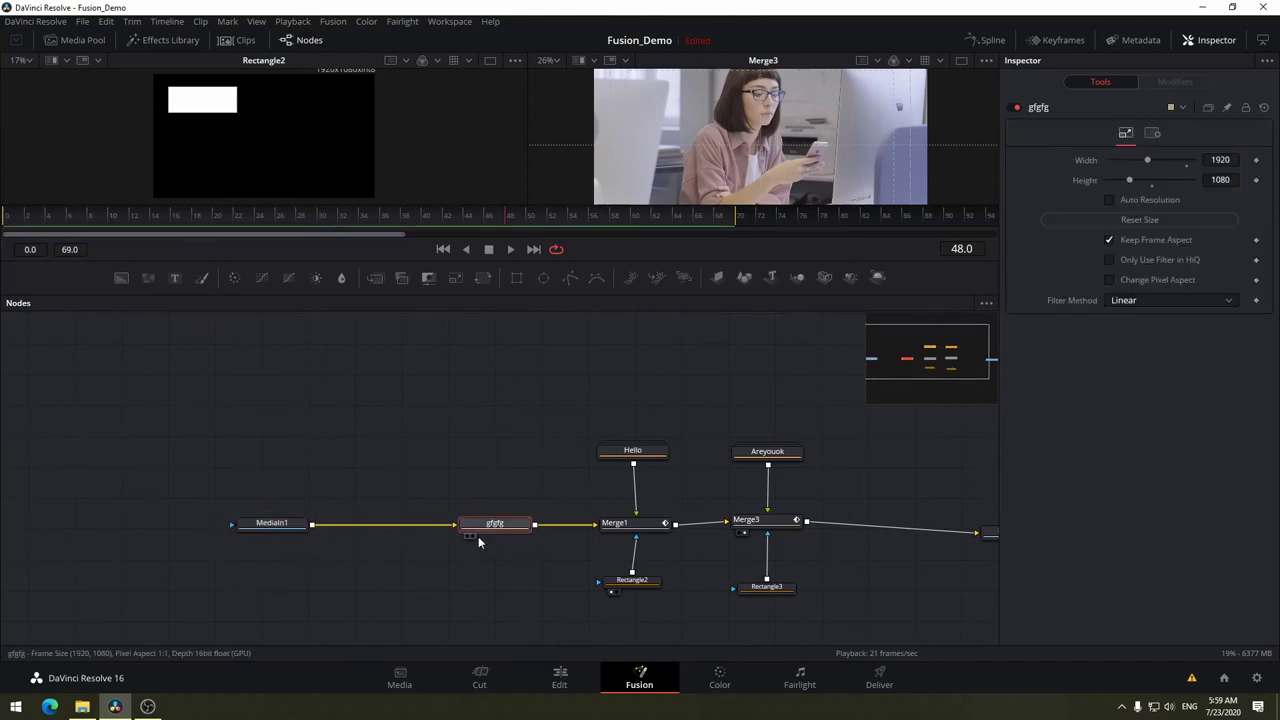
pyautogui.click(458, 379)
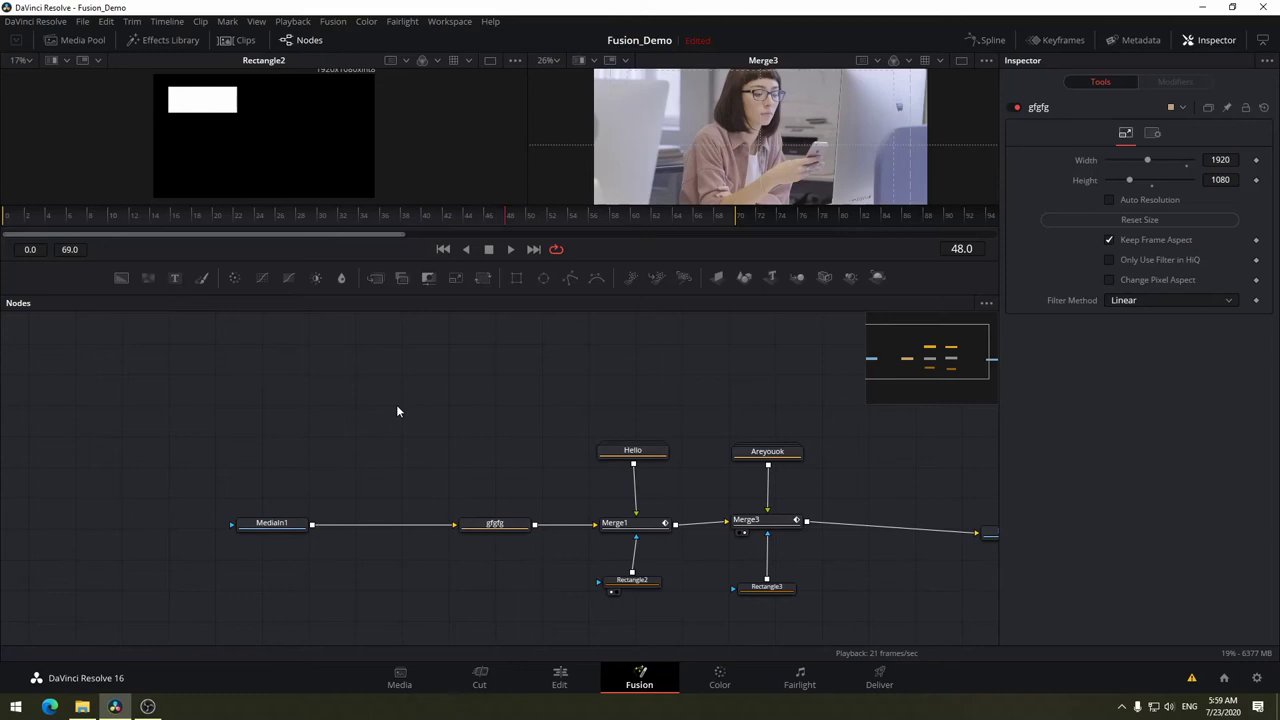
# Add a Background node and drop it onto gfgfg's output, creating Merge4.
pyautogui.hotkey('shift', 'space')
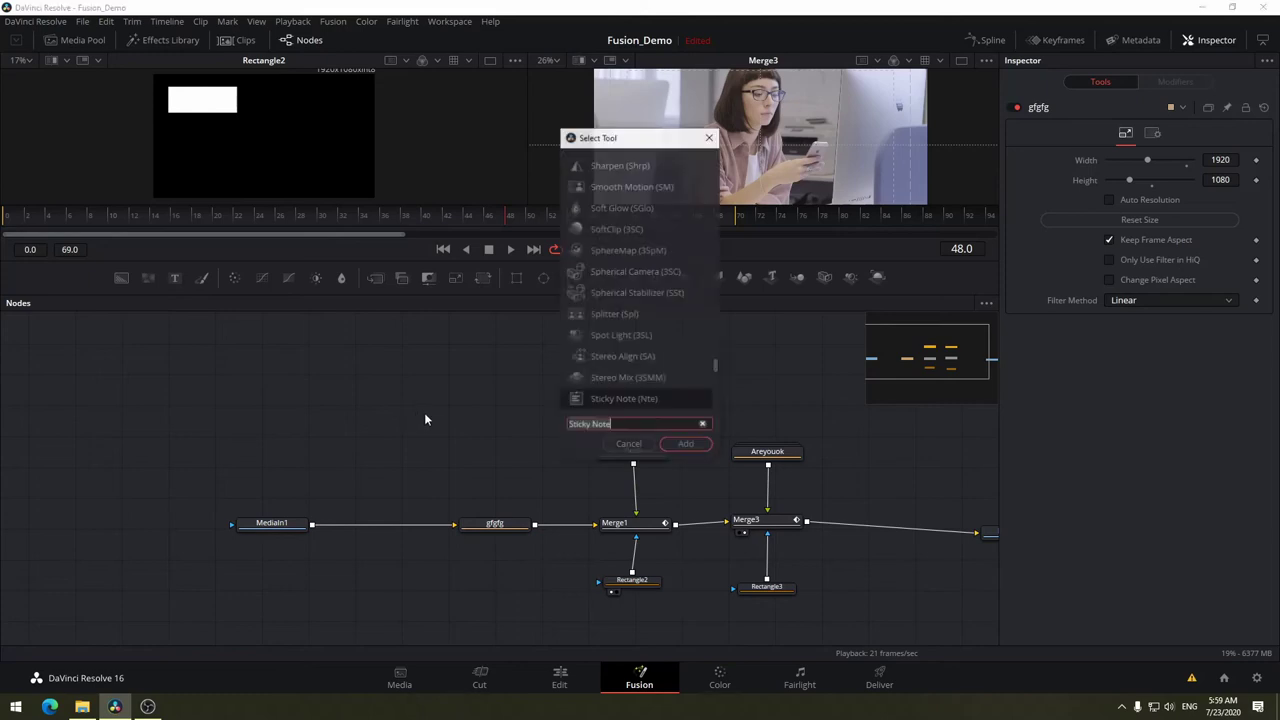
pyautogui.write('bac')
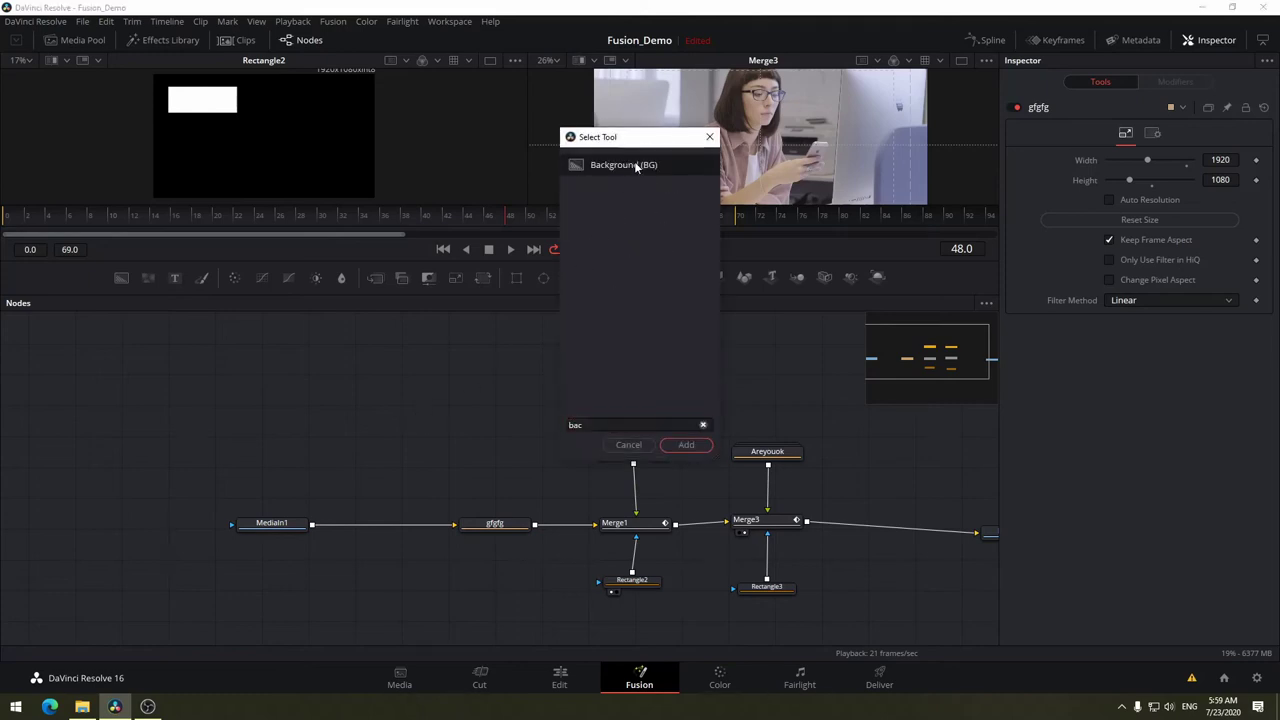
pyautogui.write('kground')
pyautogui.click(687, 446)
pyautogui.moveTo(490, 380); pyautogui.dragTo(530, 536)
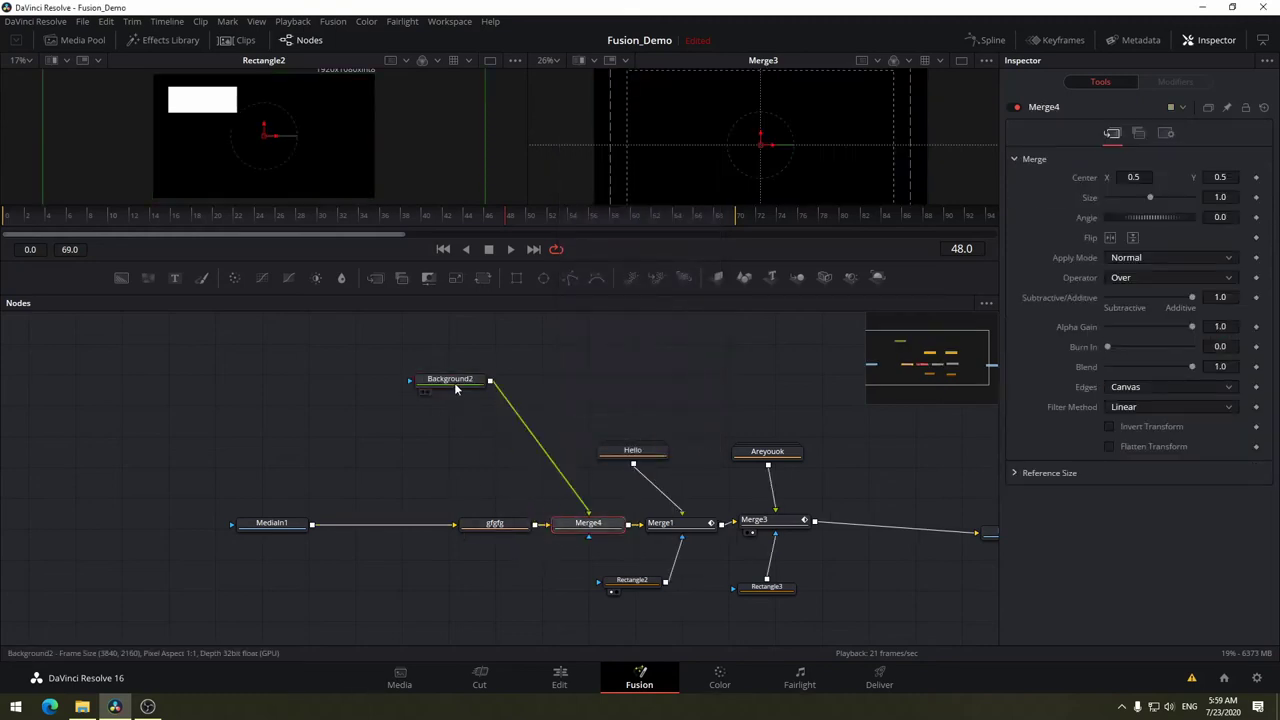
# Arrange gfgfg and Merge4 in the row, with Background2 directly above Merge4.
pyautogui.moveTo(454, 382); pyautogui.dragTo(584, 486)
pyautogui.moveTo(495, 523); pyautogui.dragTo(468, 518)
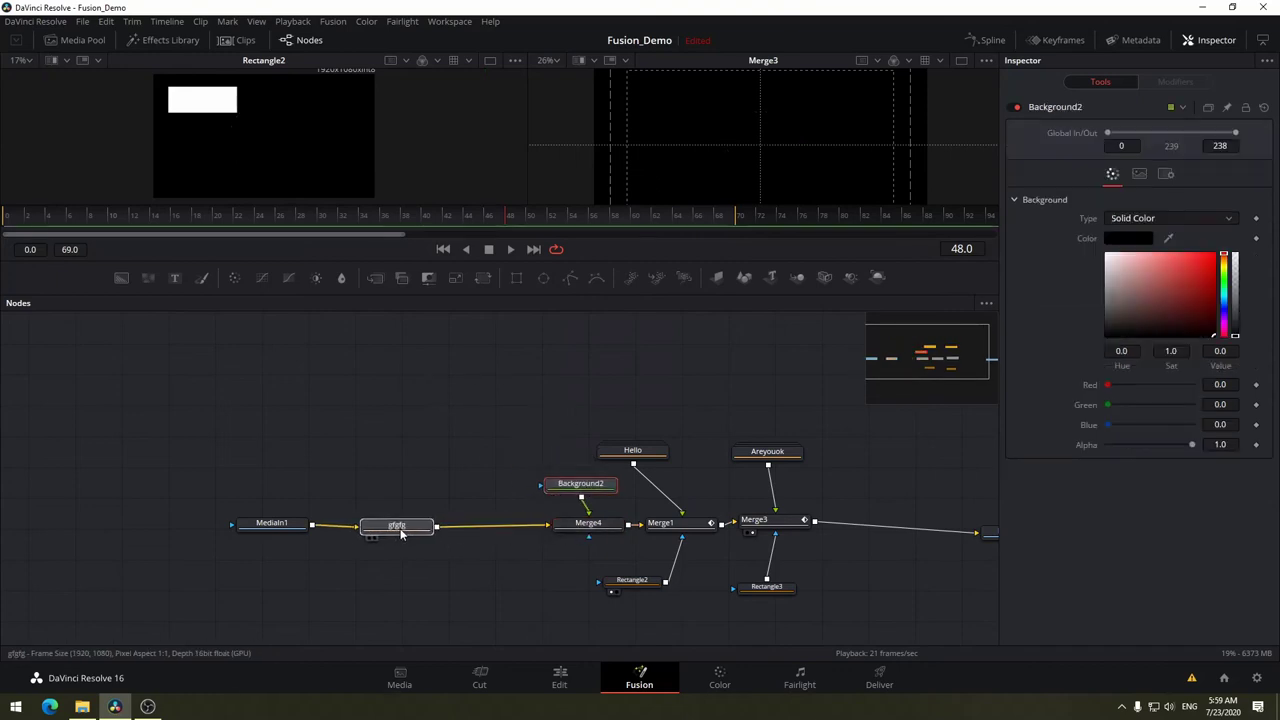
pyautogui.moveTo(580, 530); pyautogui.dragTo(570, 523)
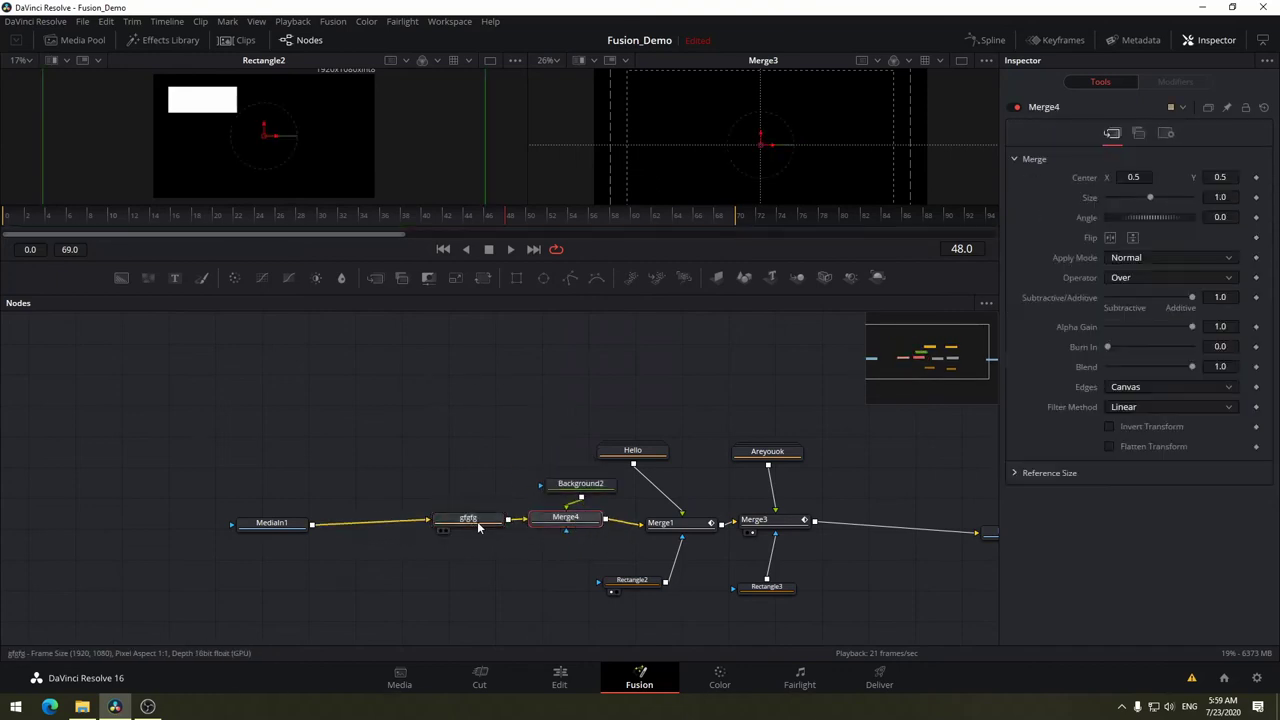
pyautogui.moveTo(470, 520); pyautogui.dragTo(431, 520)
pyautogui.moveTo(575, 525); pyautogui.dragTo(547, 526)
pyautogui.moveTo(580, 484); pyautogui.dragTo(540, 477)
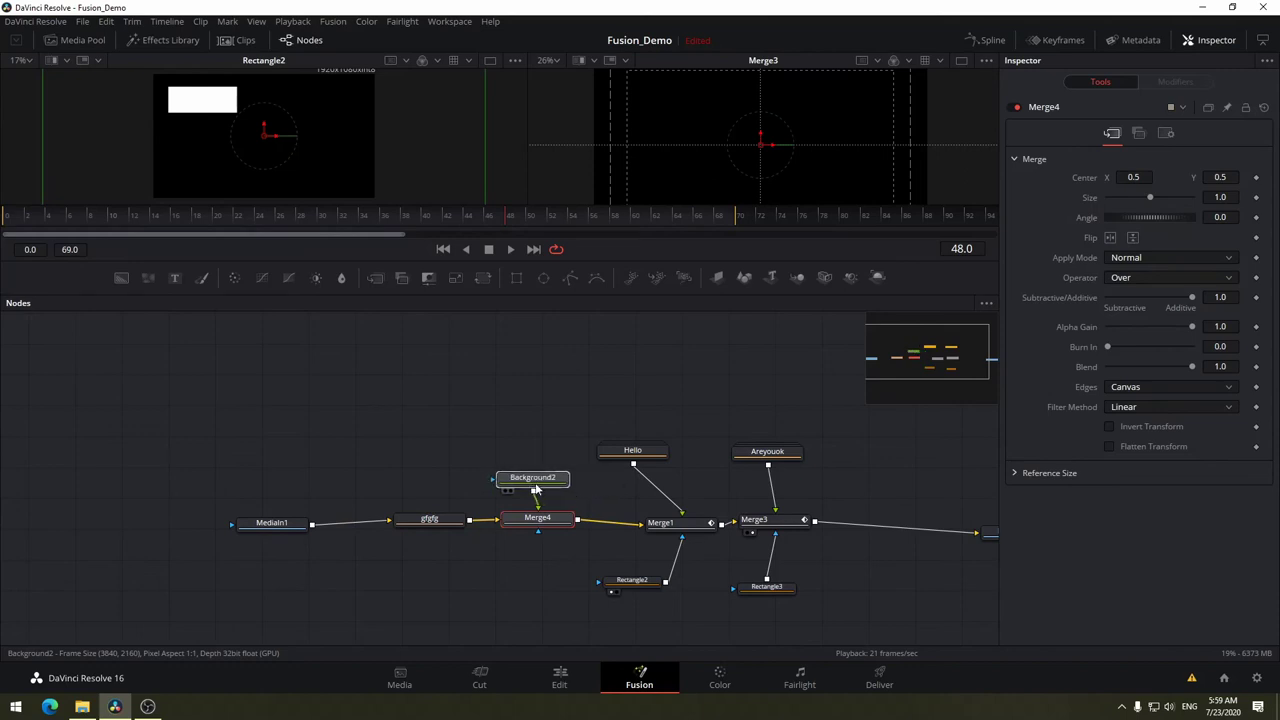
# View Merge4's result and rewire gfgfg and Background2 into Merge4's inputs.
pyautogui.click(516, 530)
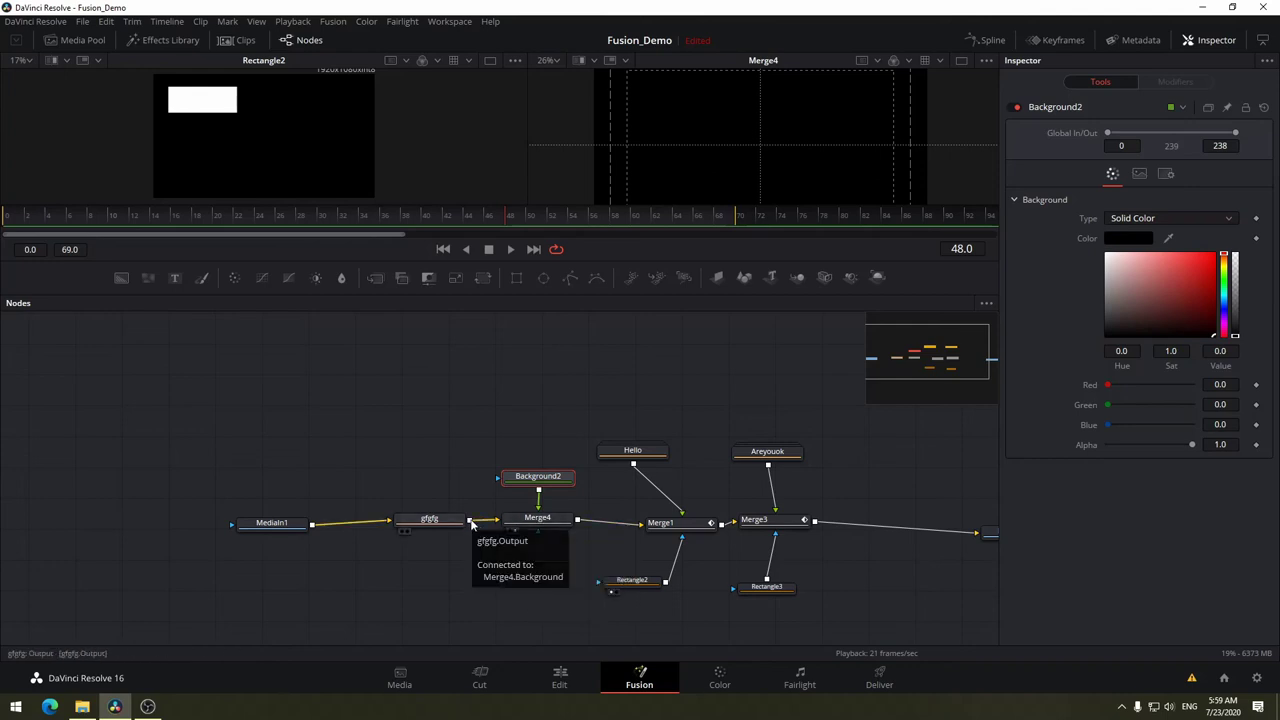
pyautogui.moveTo(472, 524)
pyautogui.mouseDown()
pyautogui.moveTo(524, 520)
pyautogui.moveTo(505, 524)
pyautogui.mouseUp()
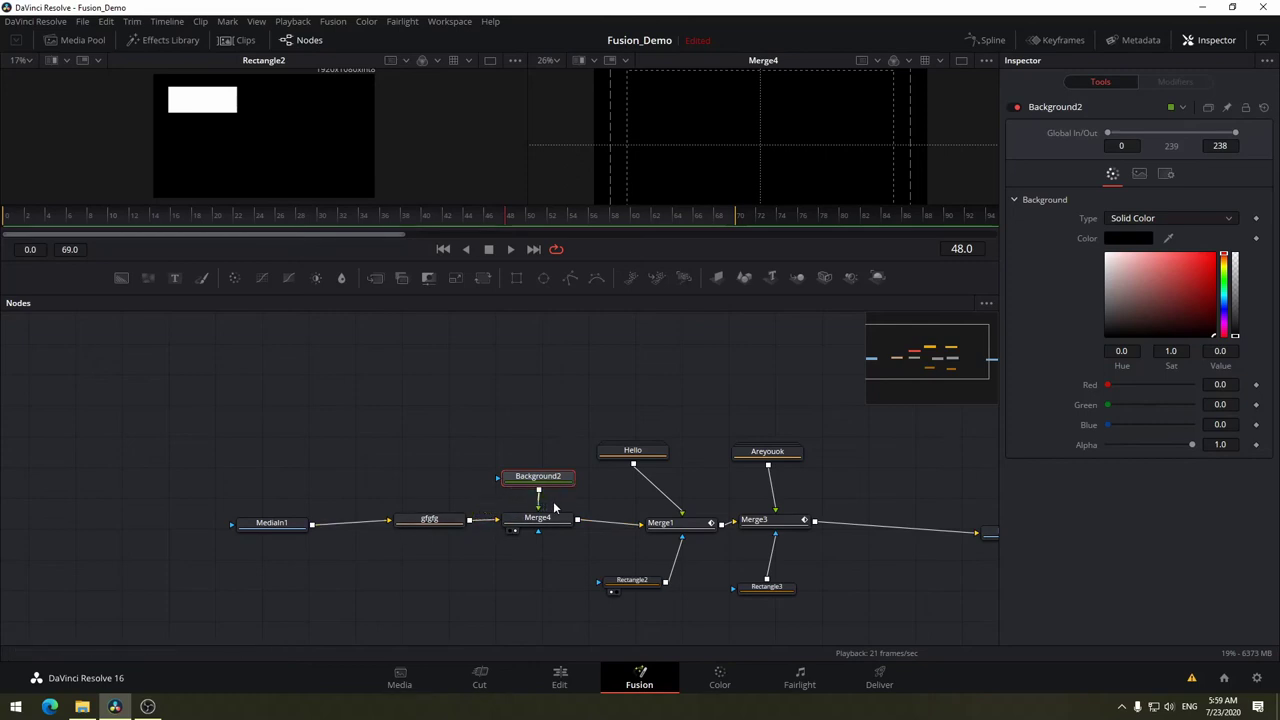
pyautogui.moveTo(540, 505); pyautogui.dragTo(580, 503)
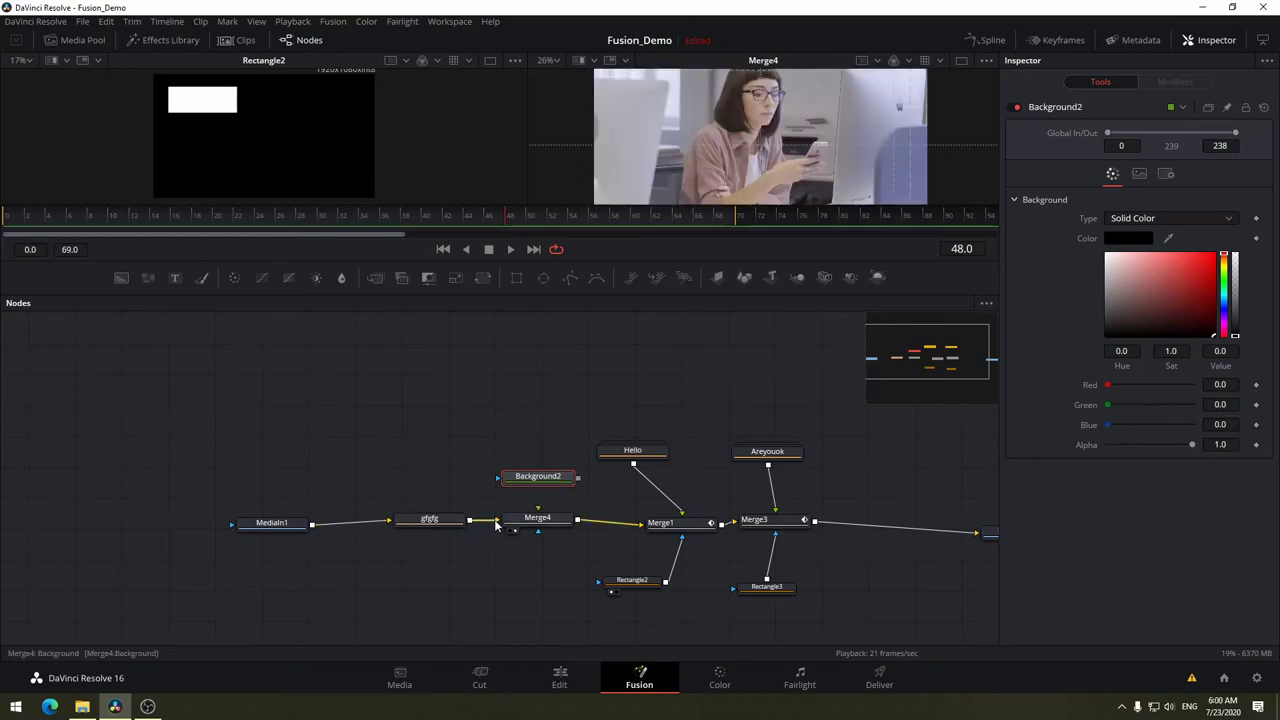
pyautogui.moveTo(495, 525); pyautogui.dragTo(480, 524)
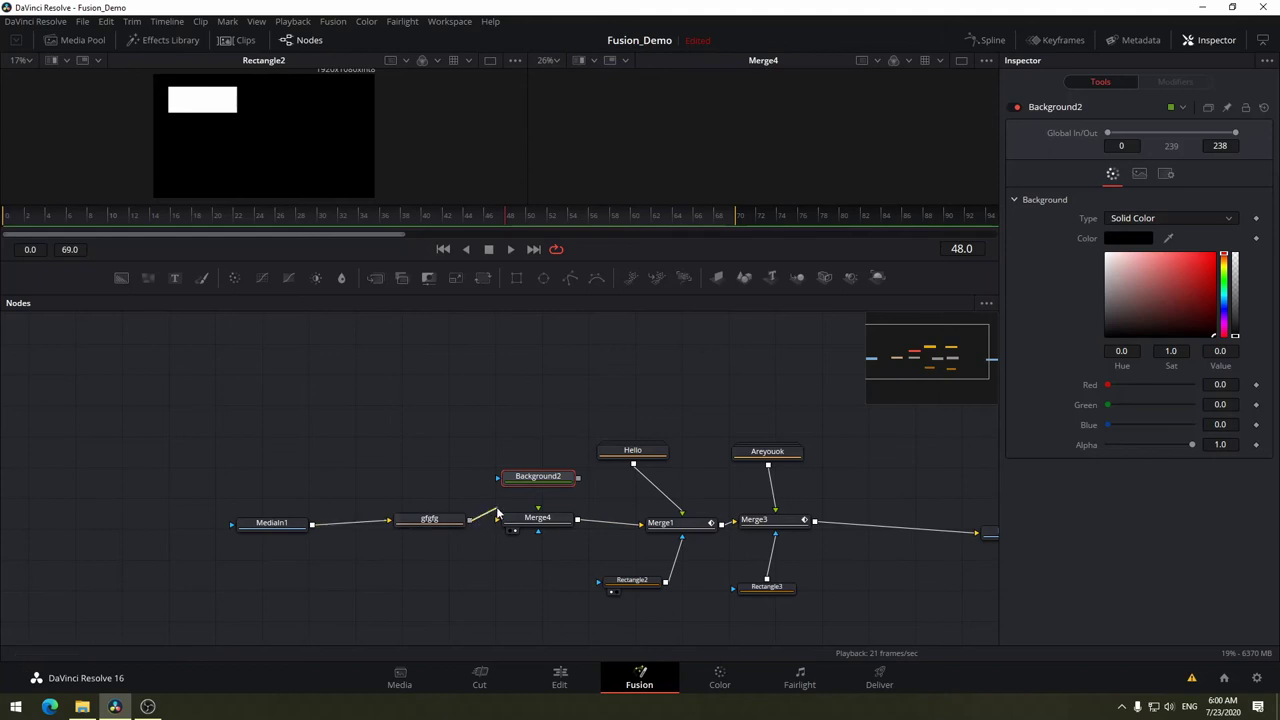
pyautogui.moveTo(470, 521); pyautogui.dragTo(520, 519)
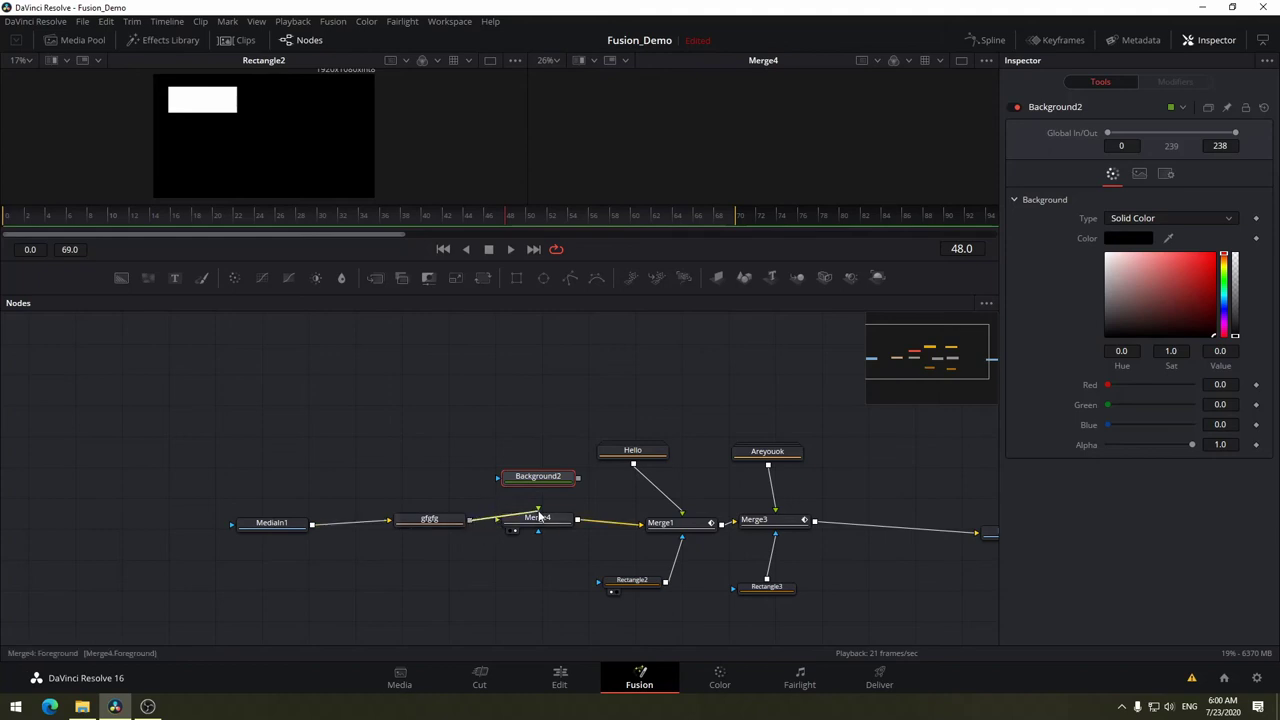
pyautogui.moveTo(578, 478)
pyautogui.mouseDown()
pyautogui.moveTo(538, 512)
pyautogui.moveTo(478, 524)
pyautogui.mouseUp()
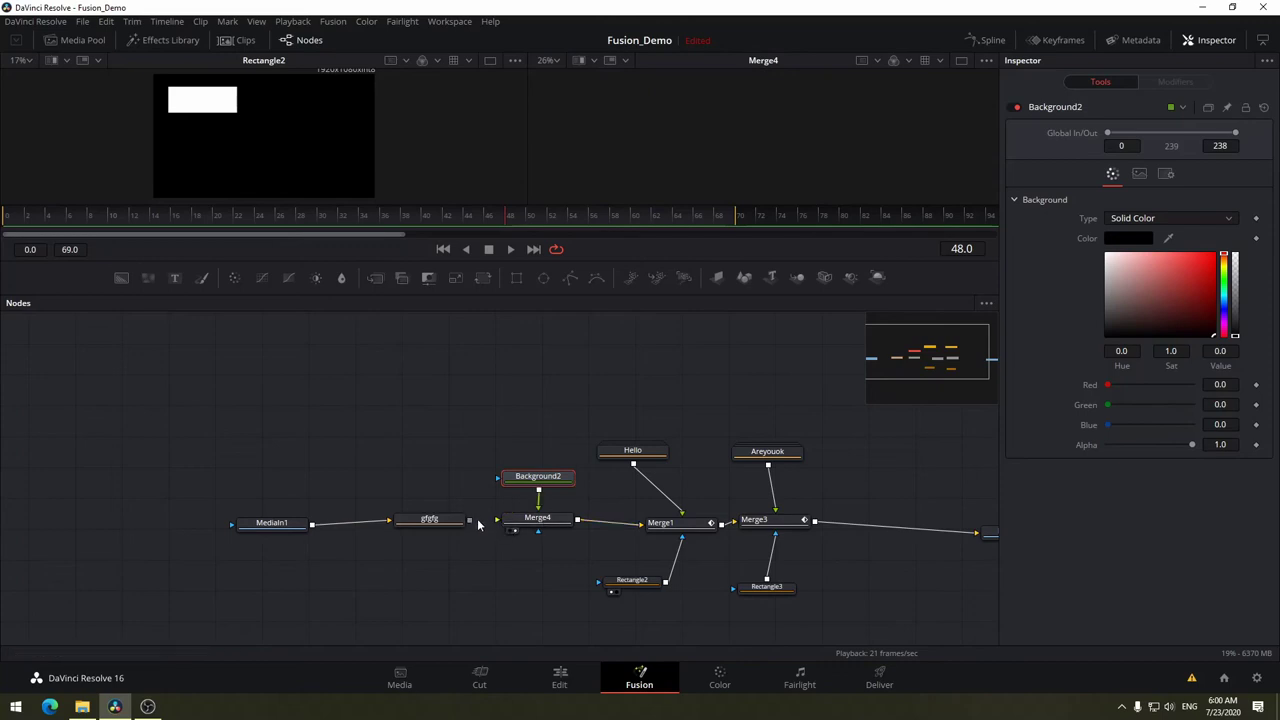
pyautogui.moveTo(578, 478)
pyautogui.mouseDown()
pyautogui.moveTo(540, 520)
pyautogui.moveTo(588, 488)
pyautogui.moveTo(538, 514)
pyautogui.mouseUp()
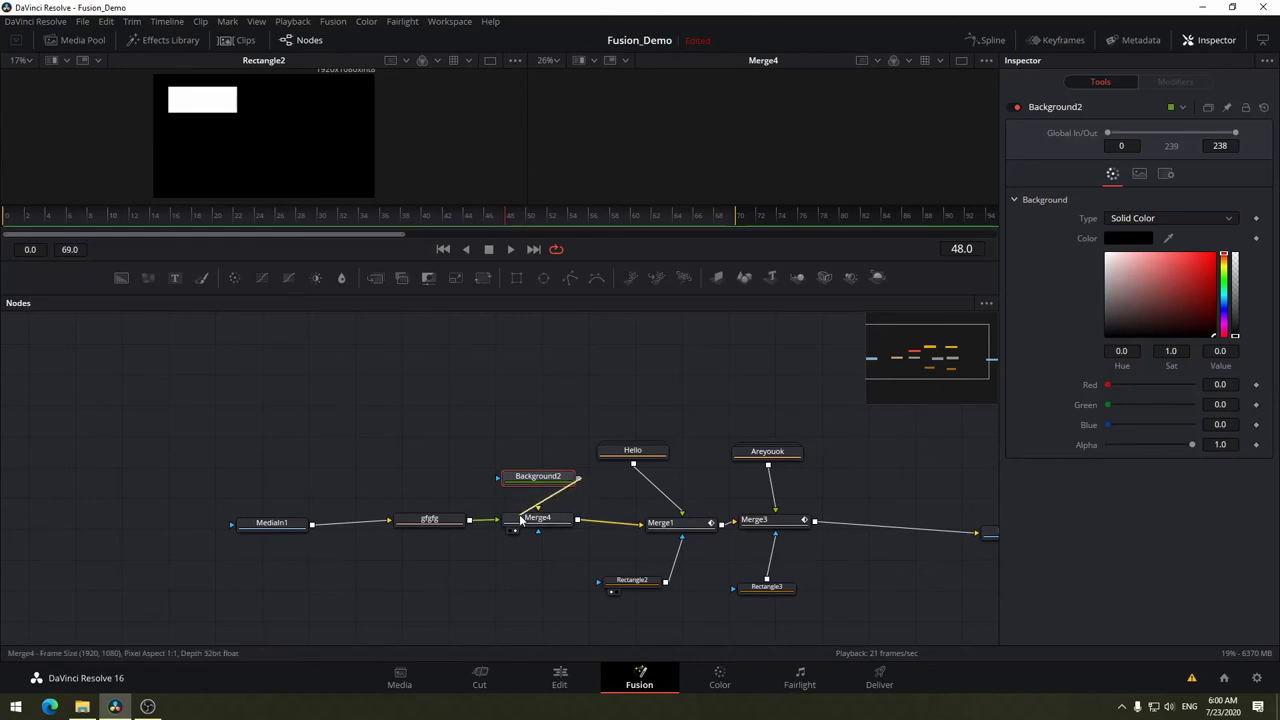
# Connect Background2 into Merge4 from above and place gfgfg inline after MediaIn1.
pyautogui.moveTo(520, 519)
pyautogui.mouseDown()
pyautogui.moveTo(535, 495)
pyautogui.moveTo(465, 443)
pyautogui.mouseUp()
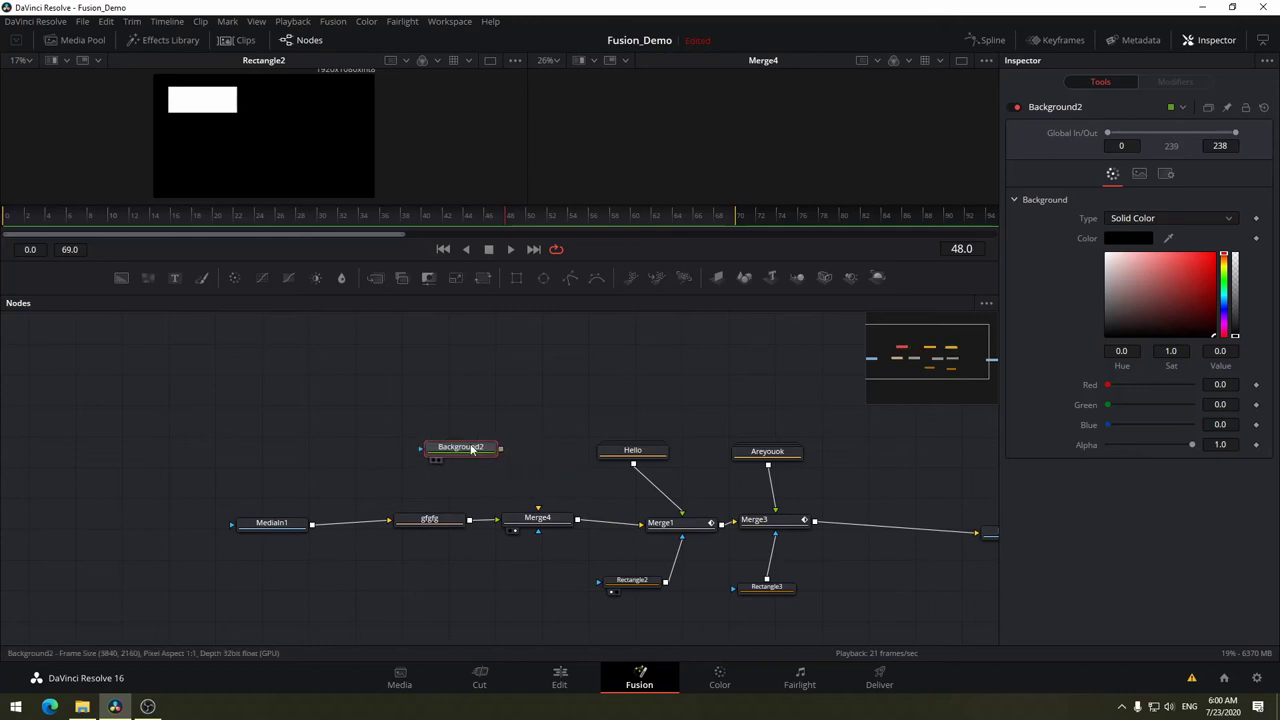
pyautogui.moveTo(439, 522); pyautogui.dragTo(377, 484)
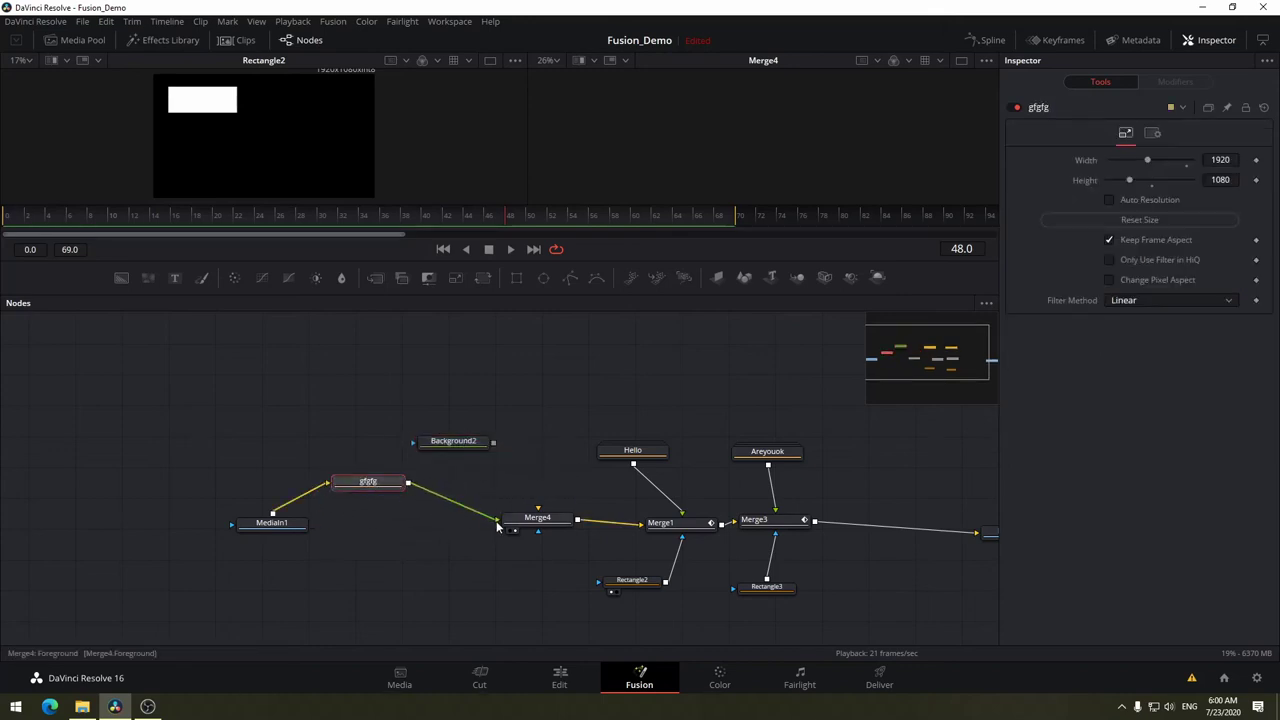
pyautogui.moveTo(494, 442); pyautogui.dragTo(538, 508)
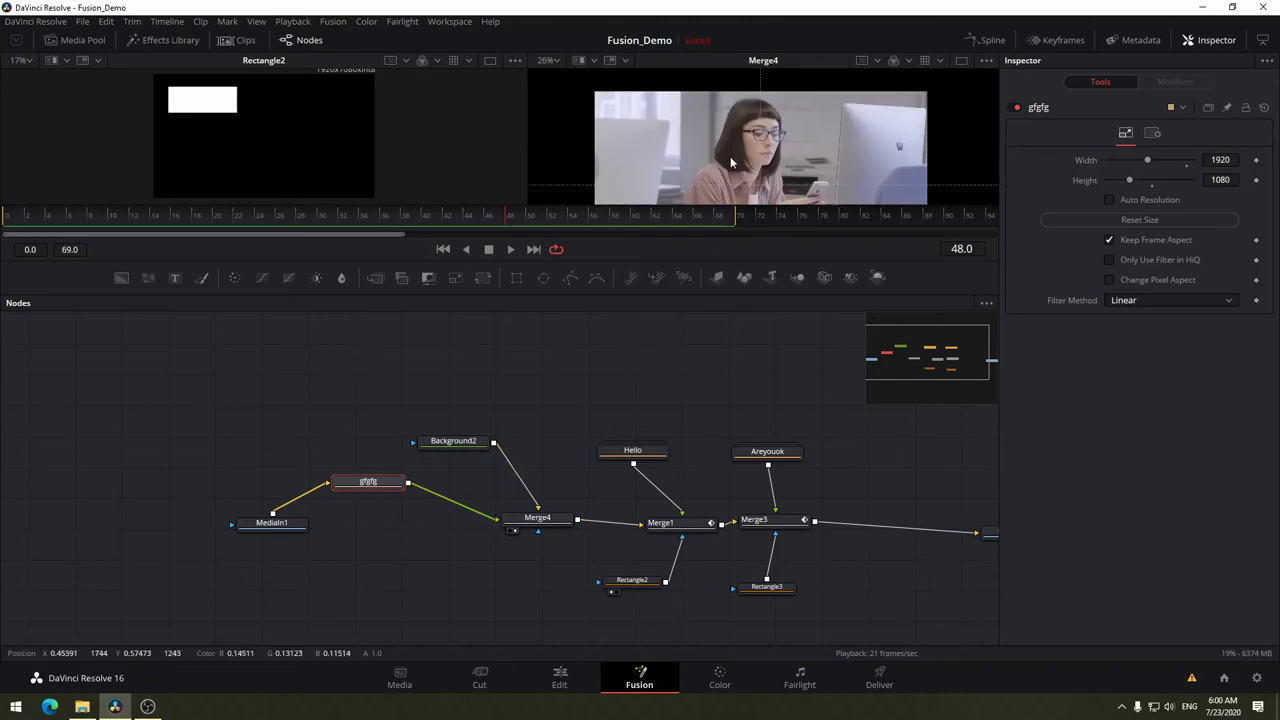
pyautogui.moveTo(368, 482); pyautogui.dragTo(413, 514)
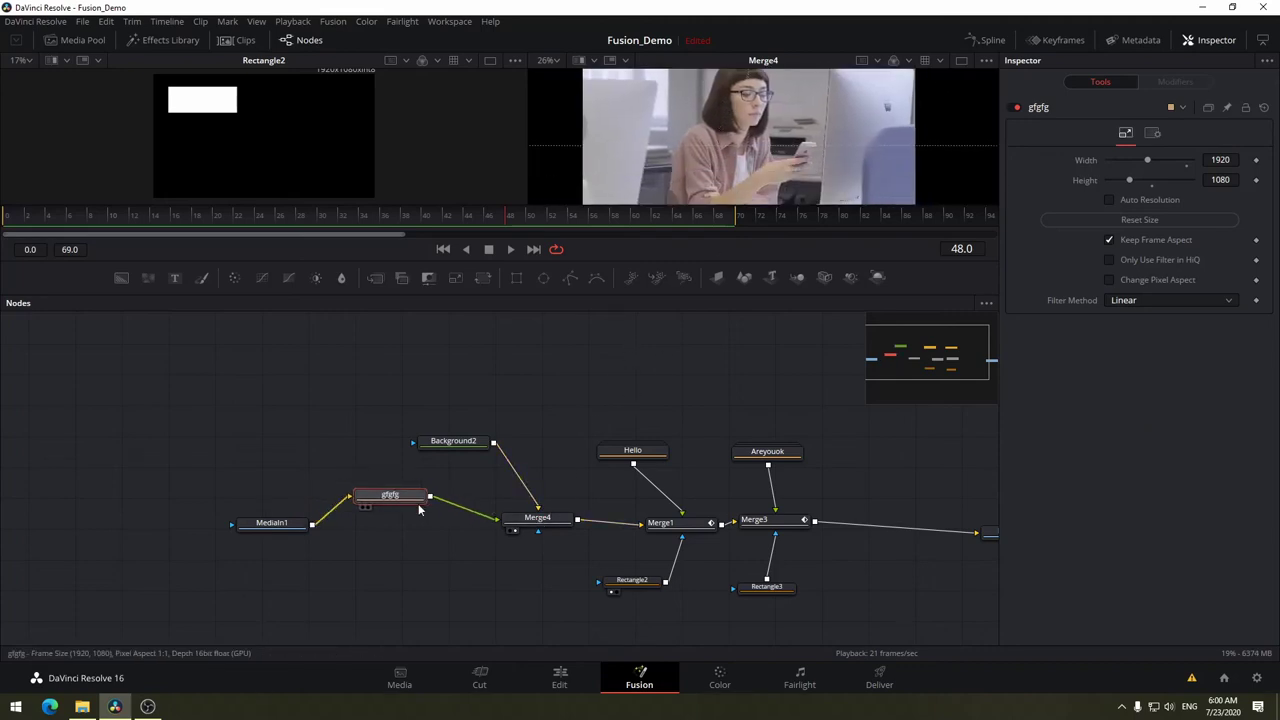
pyautogui.click(464, 446)
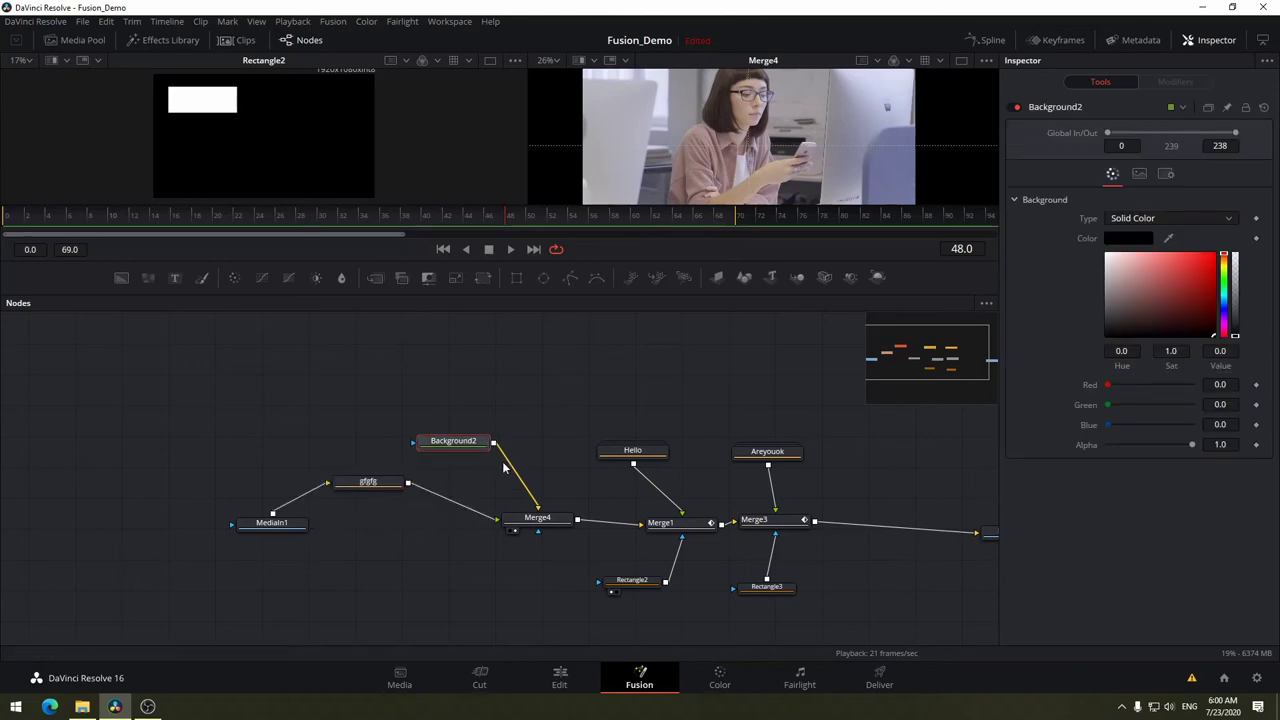
pyautogui.hotkey('ctrl', 'z')
pyautogui.hotkey('ctrl', 'z')
pyautogui.hotkey('ctrl', 'z')
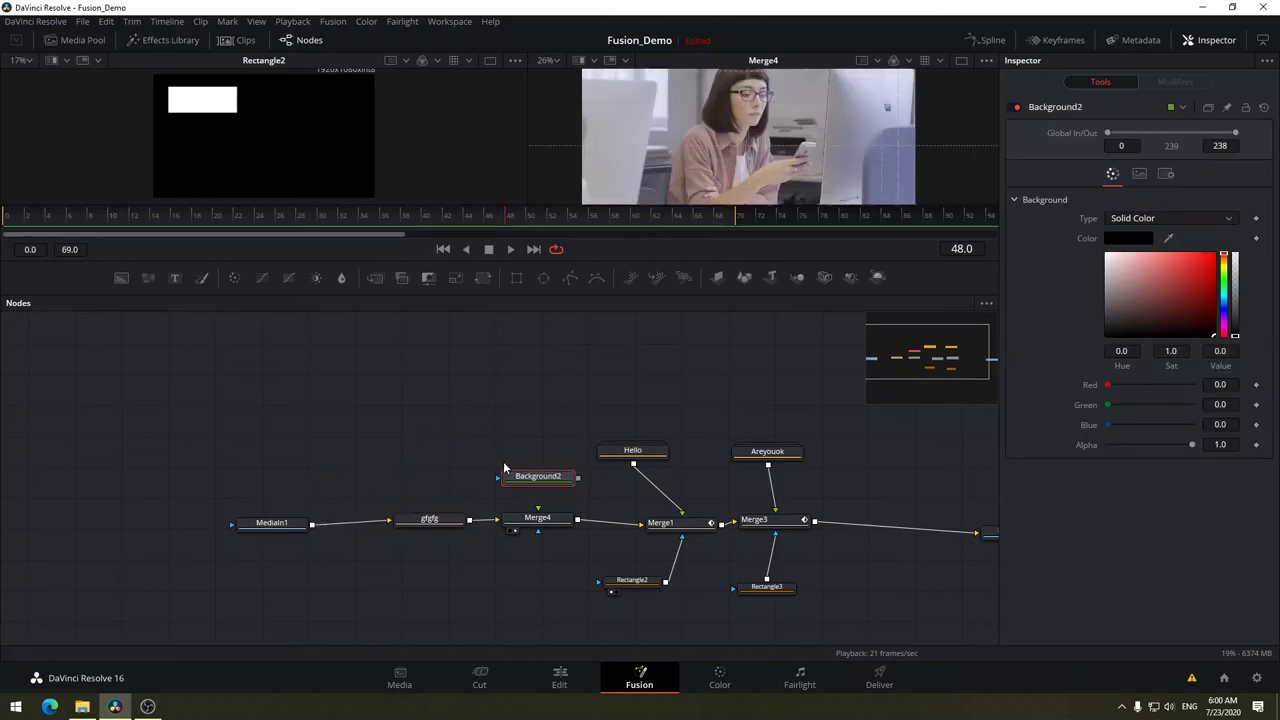
pyautogui.hotkey('ctrl', 'z')
pyautogui.moveTo(544, 476); pyautogui.dragTo(542, 465)
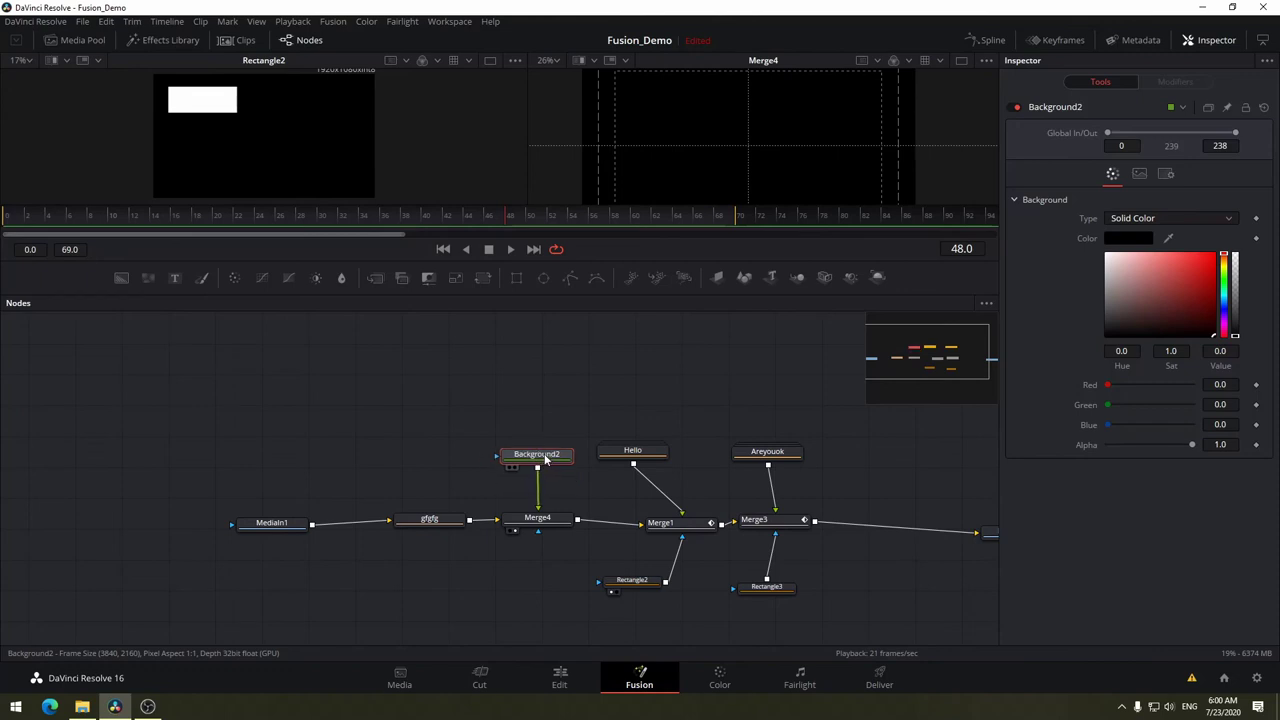
# Add a Rectangle4 mask to Background2 and shrink it to a 0.187 × 0.139 box at upper left.
pyautogui.click(519, 280)
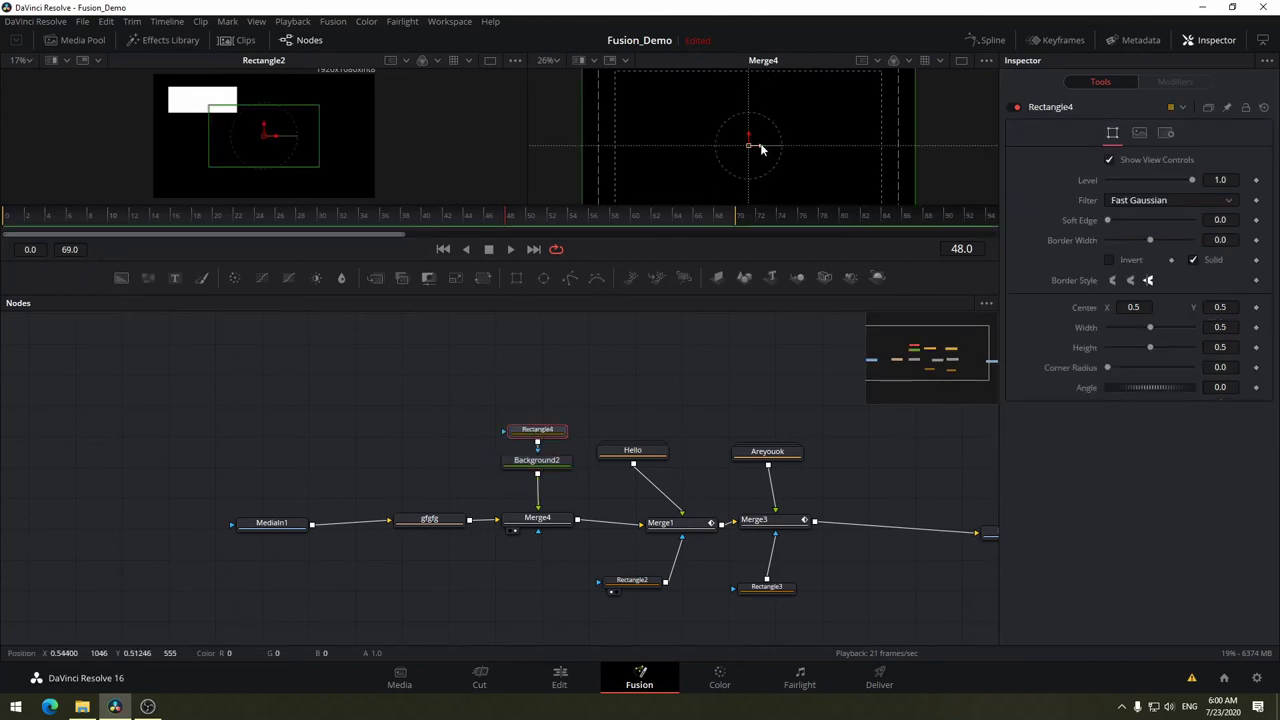
pyautogui.scroll(2, 760, 140)
pyautogui.moveTo(548, 429); pyautogui.dragTo(543, 400)
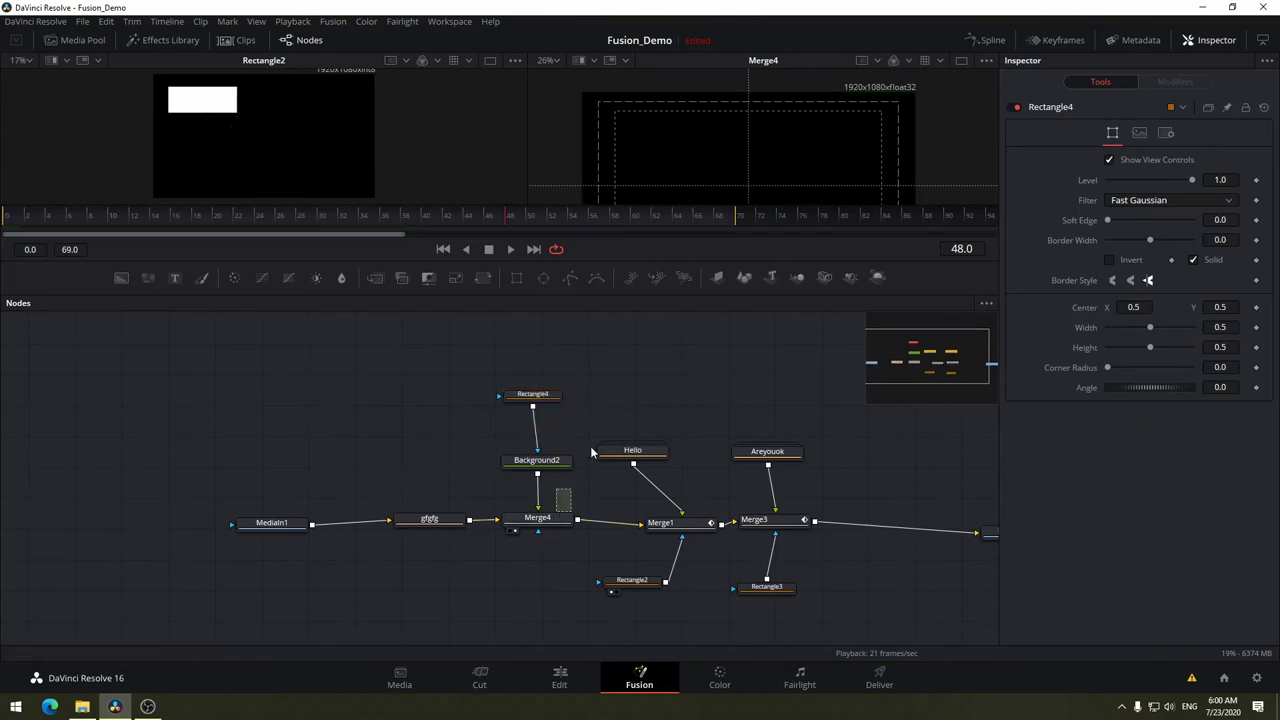
pyautogui.scroll(5, 558, 528)
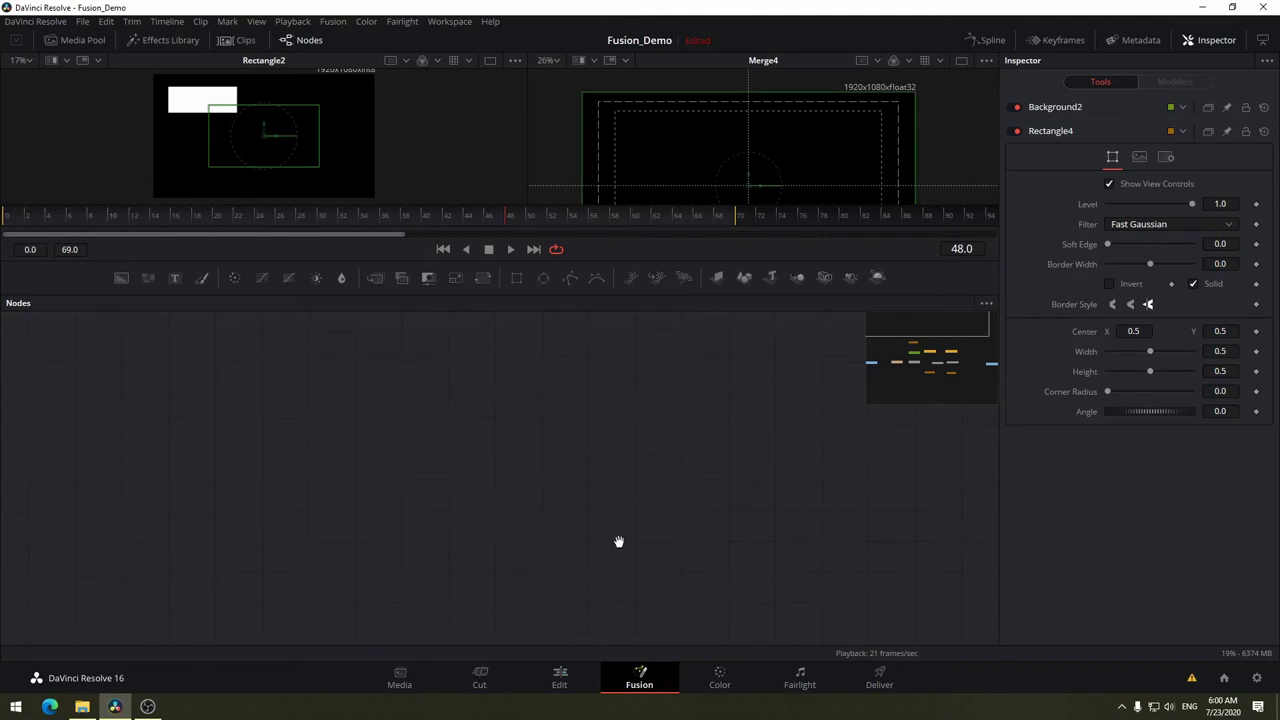
pyautogui.scroll(-5, 617, 540)
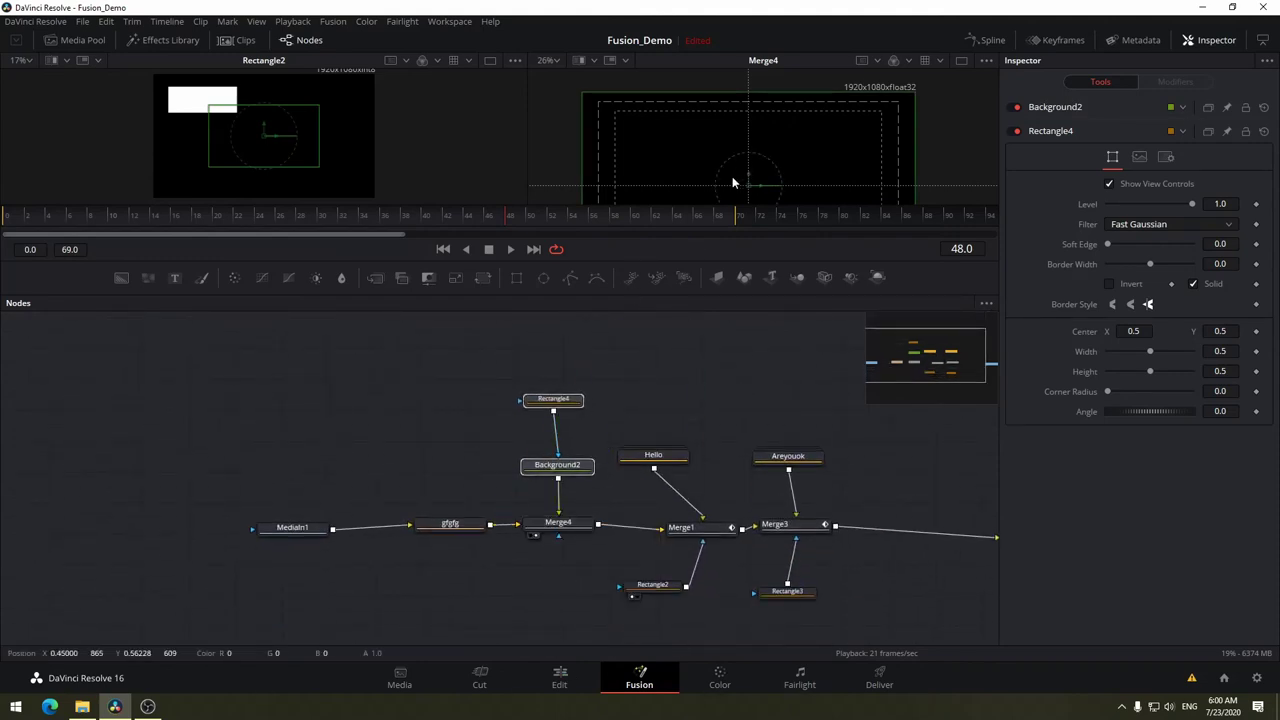
pyautogui.click(557, 406)
pyautogui.moveTo(868, 150); pyautogui.dragTo(859, 122)
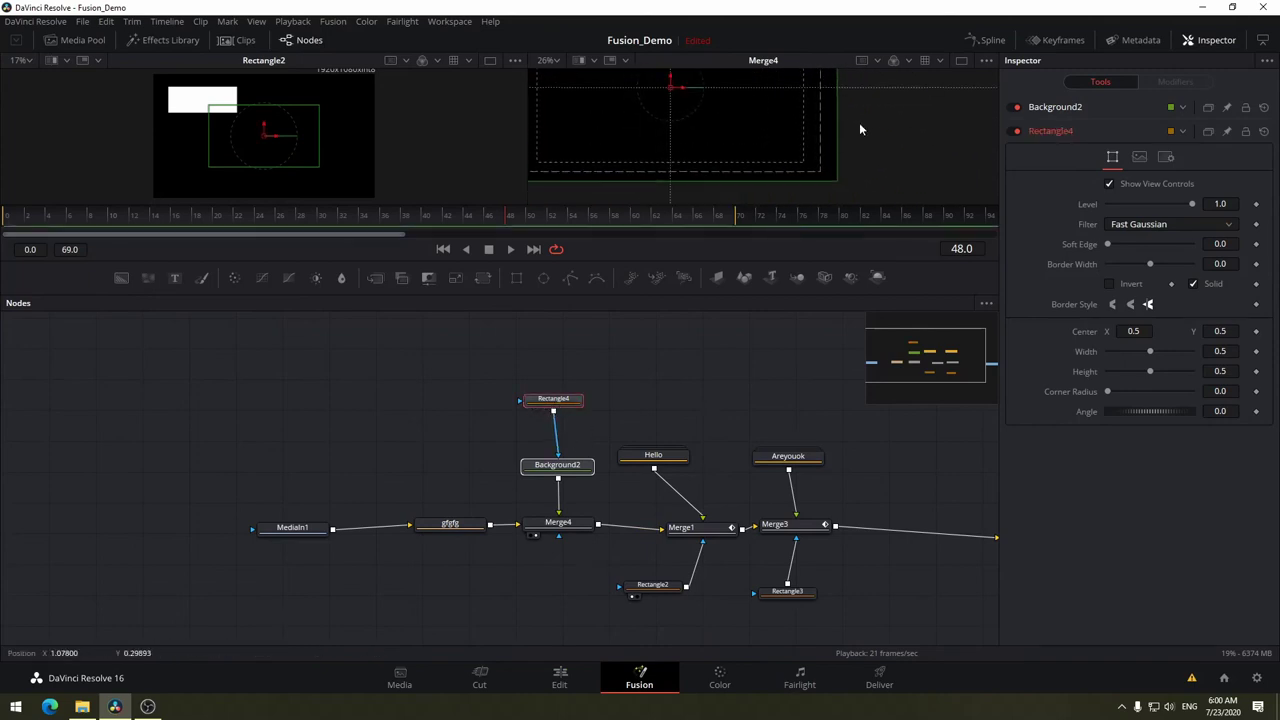
pyautogui.moveTo(839, 193)
pyautogui.mouseDown()
pyautogui.moveTo(776, 143)
pyautogui.moveTo(772, 182)
pyautogui.moveTo(716, 132)
pyautogui.mouseUp()
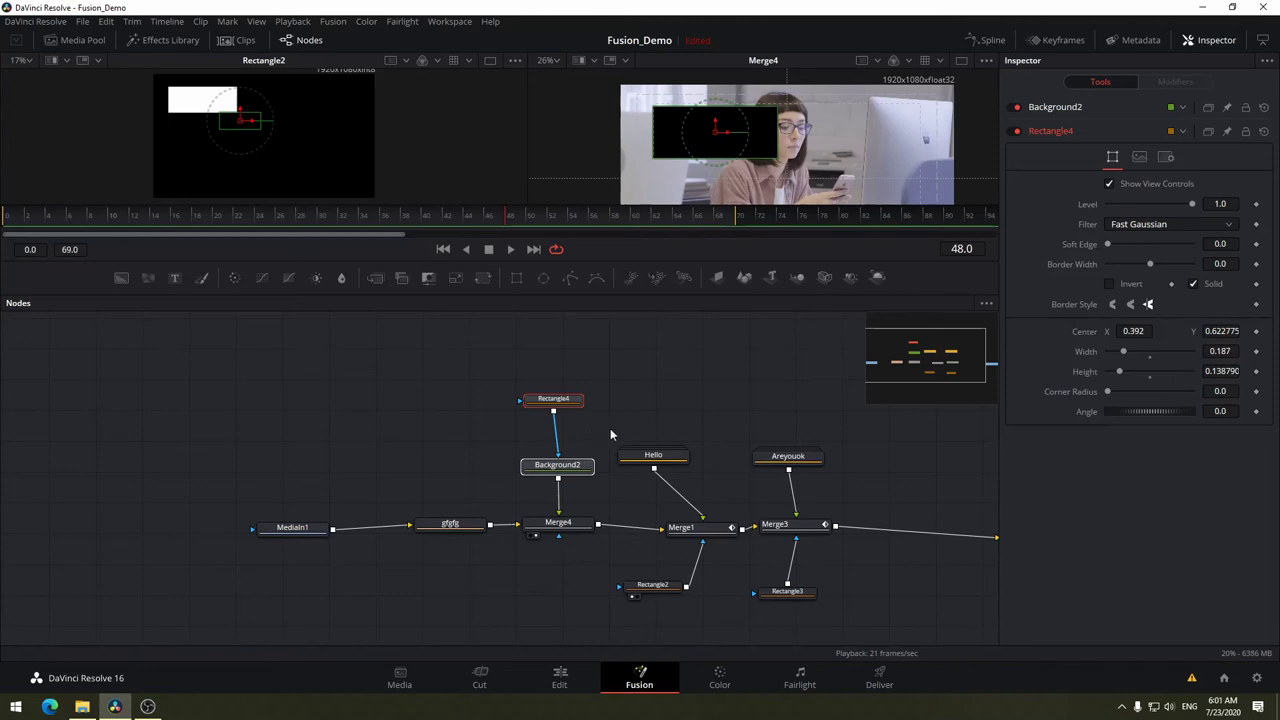
pyautogui.scroll(-2, 670, 412)
pyautogui.hscroll(2, 643, 380)
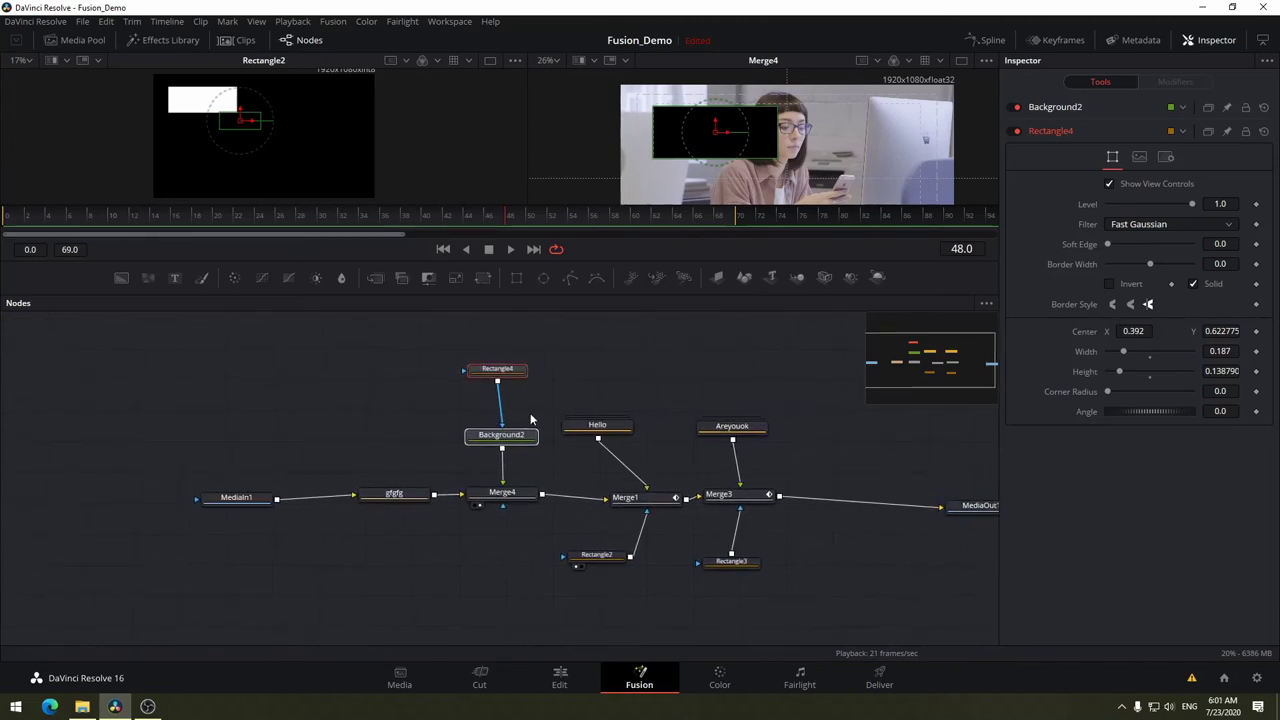
# Group Rectangle4, Background2, gfgfg and Merge4 with Ctrl+G and place Group1 between MediaIn1 and Merge1.
pyautogui.moveTo(541, 330)
pyautogui.mouseDown()
pyautogui.moveTo(378, 553)
pyautogui.moveTo(353, 539)
pyautogui.mouseUp()
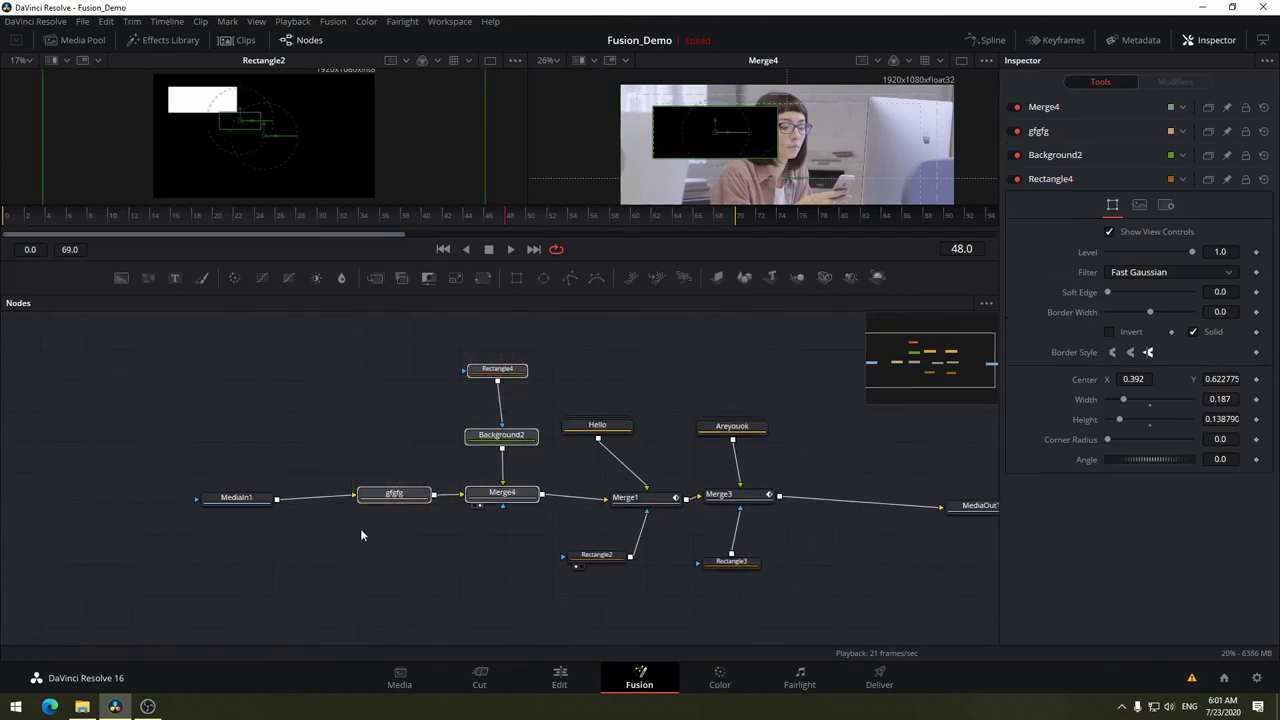
pyautogui.moveTo(522, 373); pyautogui.dragTo(510, 369)
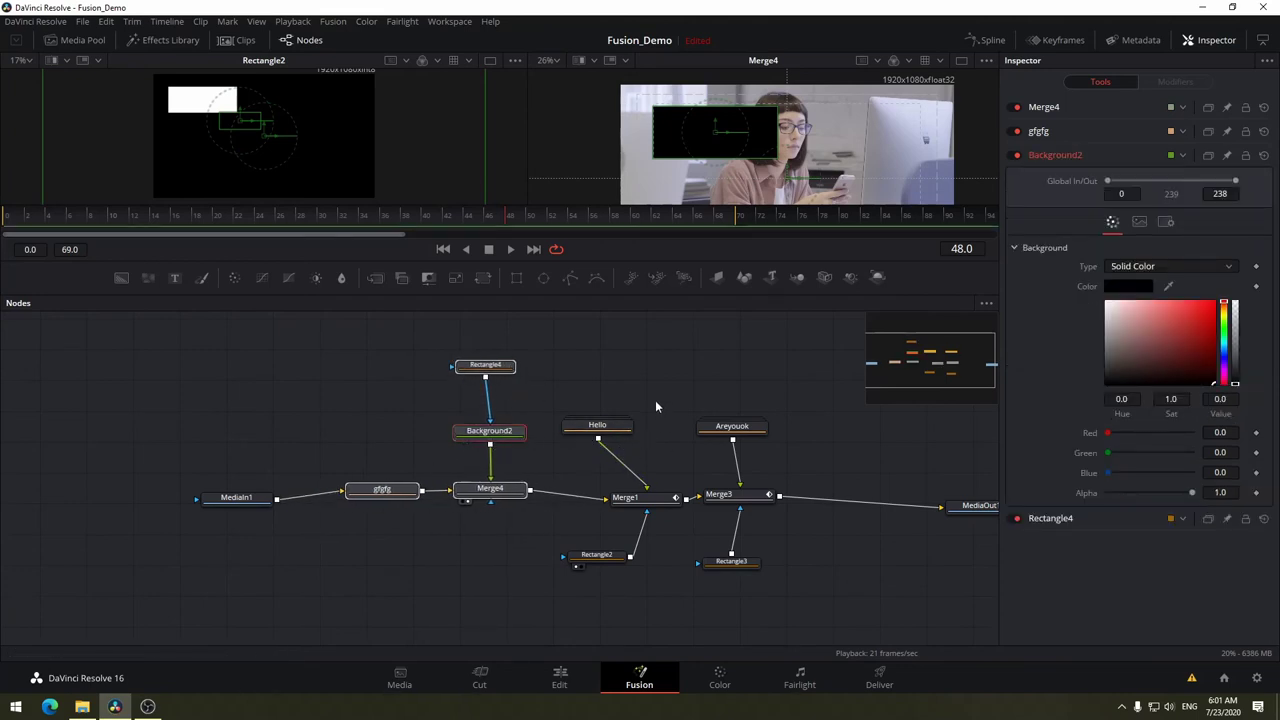
pyautogui.hotkey('ctrl', 'g')
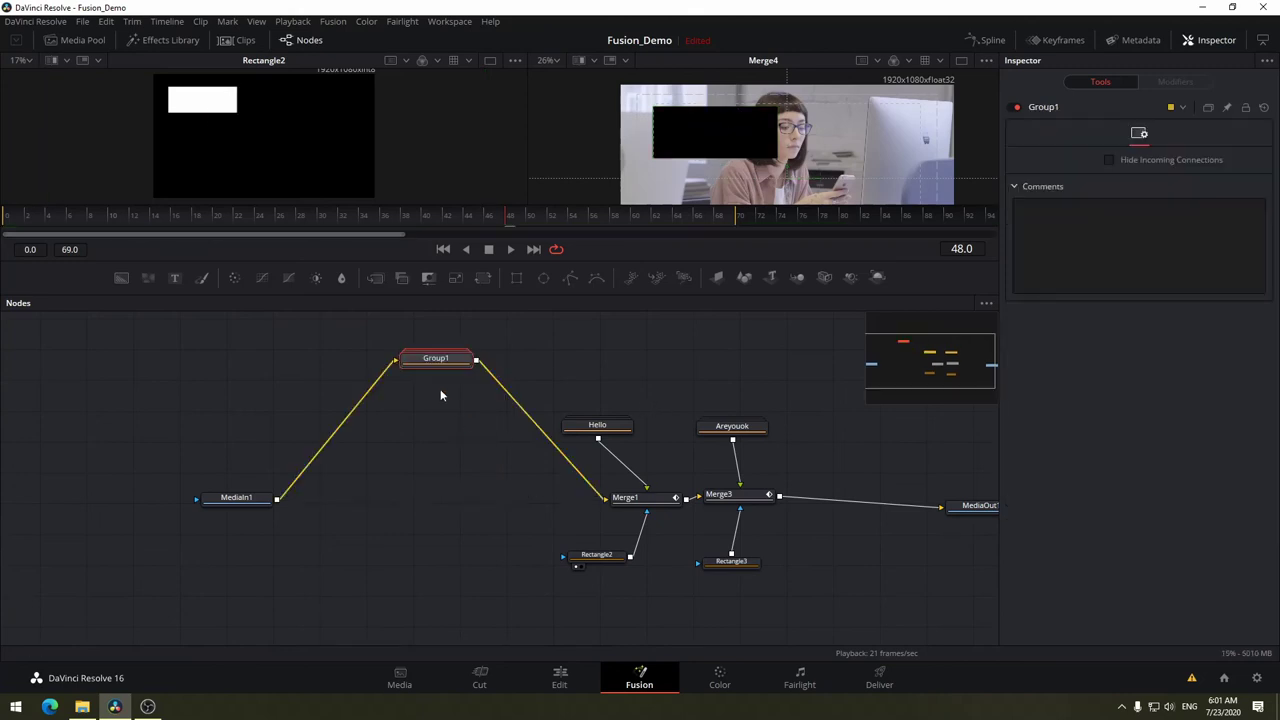
pyautogui.moveTo(440, 395); pyautogui.dragTo(471, 502)
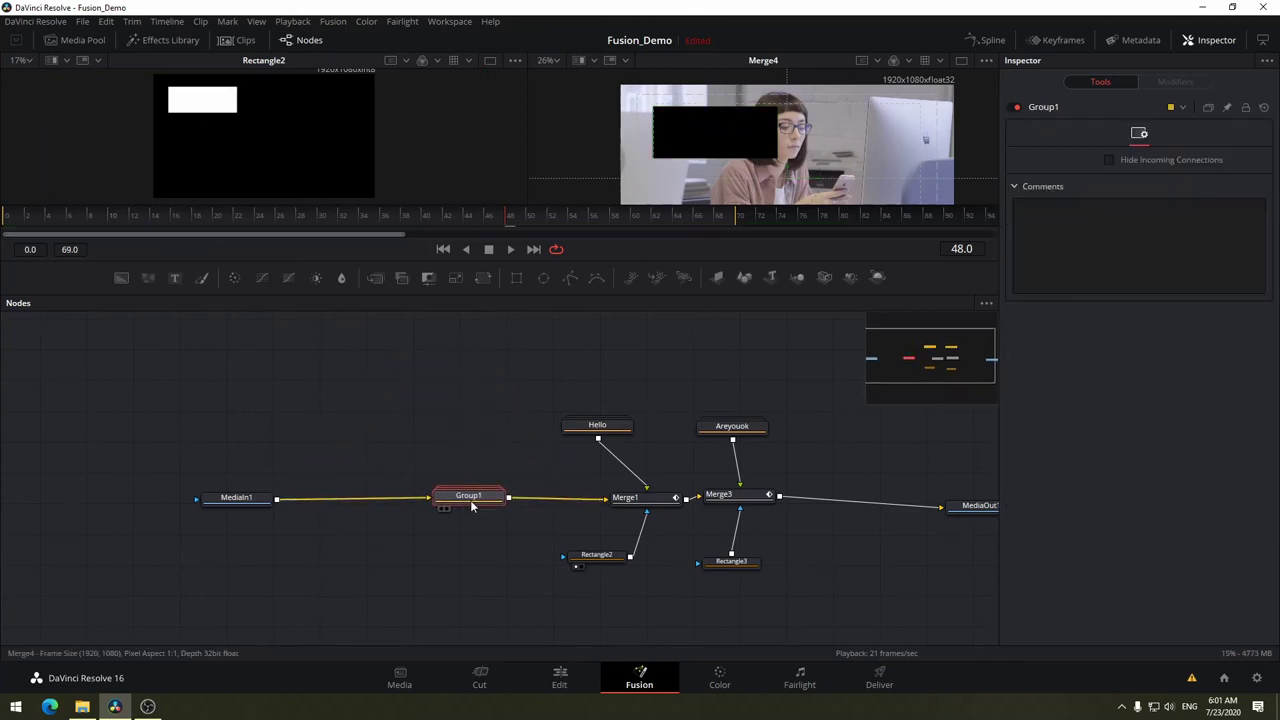
pyautogui.moveTo(491, 501); pyautogui.dragTo(424, 497)
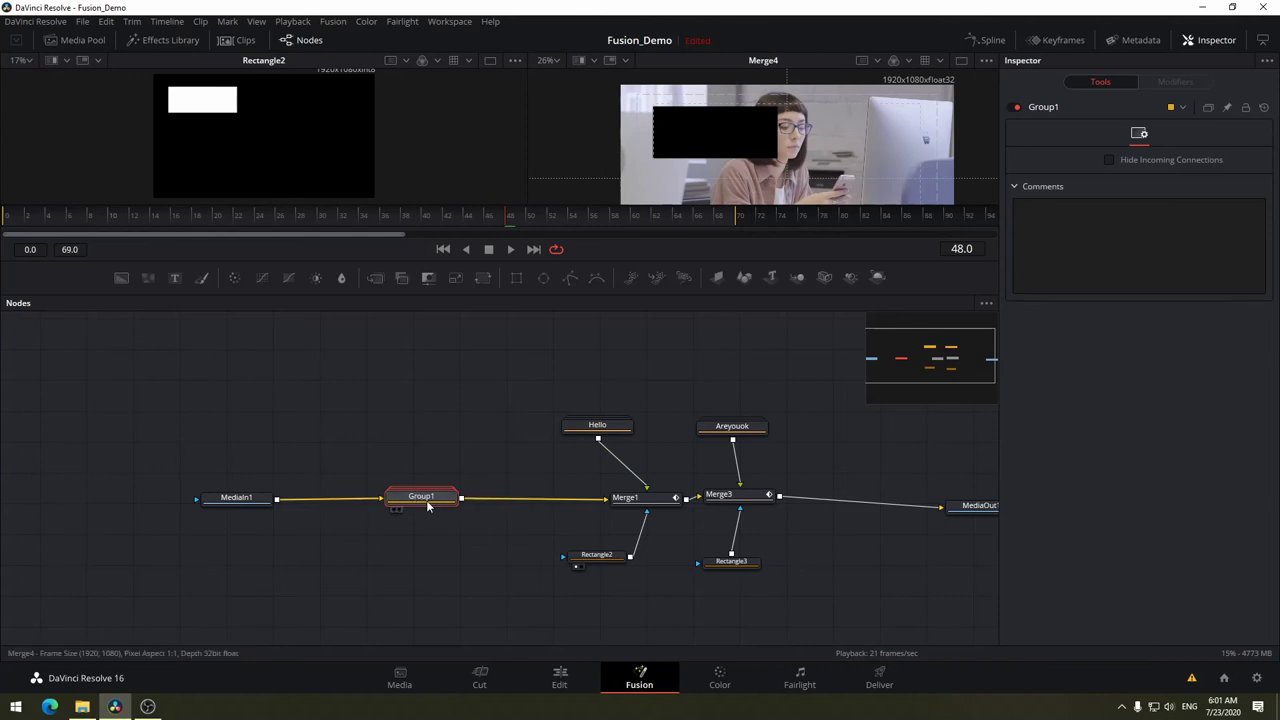
# Expand Group1 to inspect its nodes, collapse it back inline, and move MediaIn1 closer to it.
pyautogui.doubleClick(427, 507)
pyautogui.moveTo(444, 484)
pyautogui.mouseDown()
pyautogui.moveTo(438, 367)
pyautogui.moveTo(448, 410)
pyautogui.mouseUp()
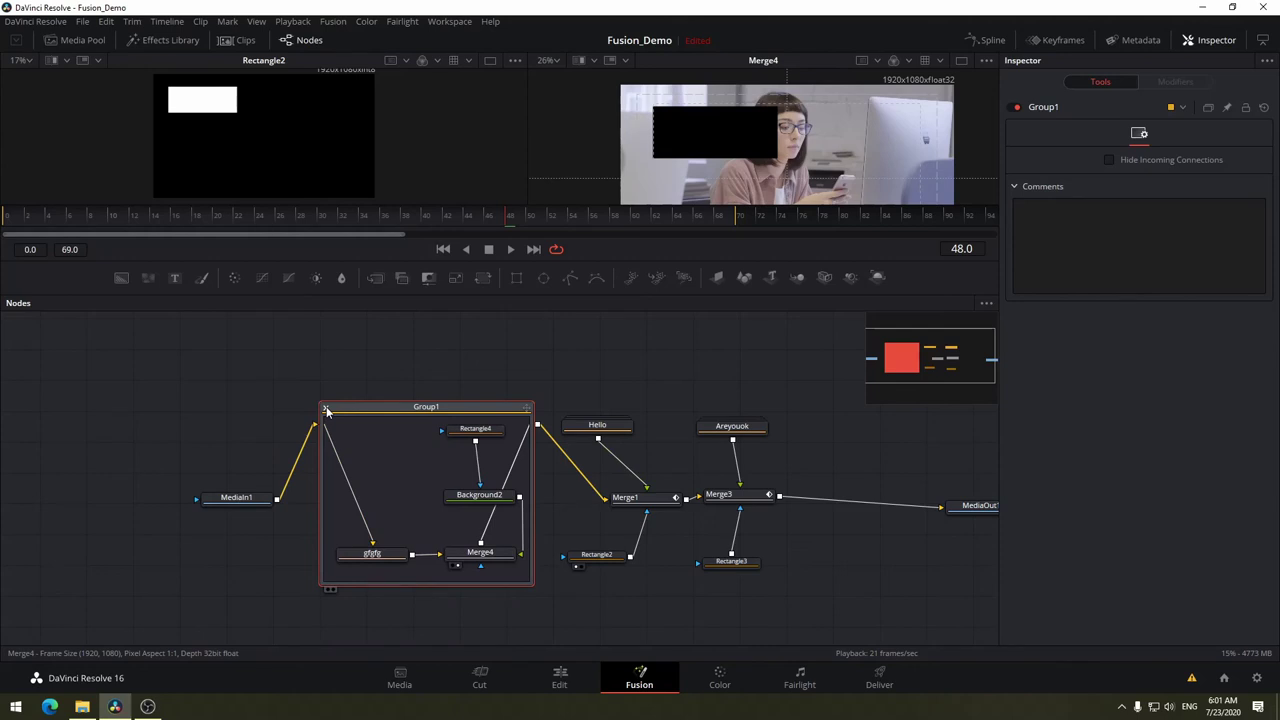
pyautogui.moveTo(326, 410)
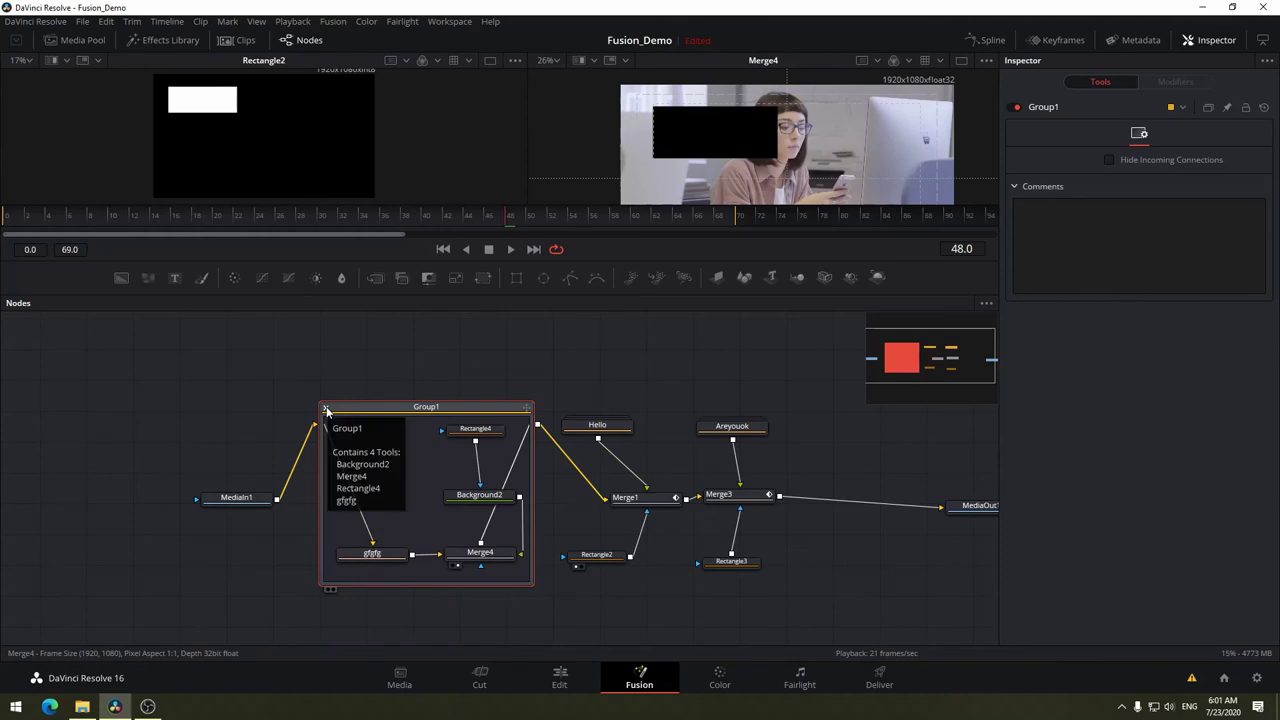
pyautogui.click(326, 410)
pyautogui.moveTo(425, 412); pyautogui.dragTo(455, 498)
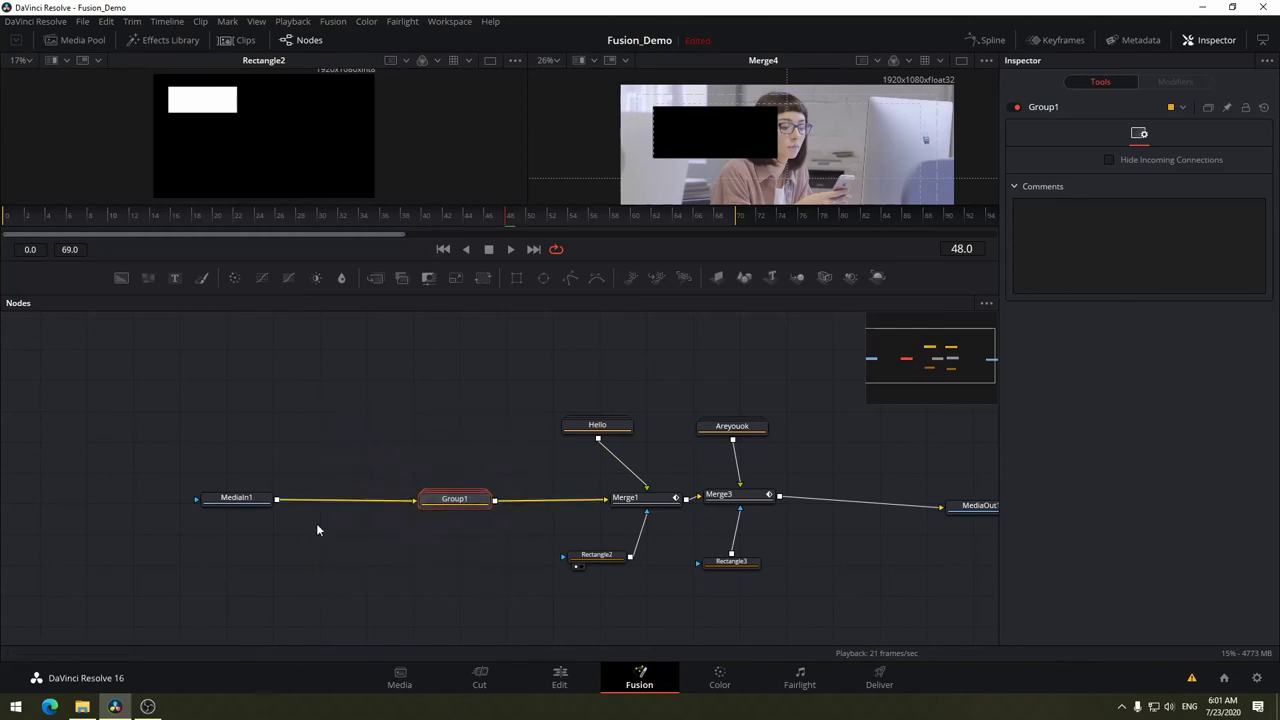
pyautogui.moveTo(240, 498); pyautogui.dragTo(323, 501)
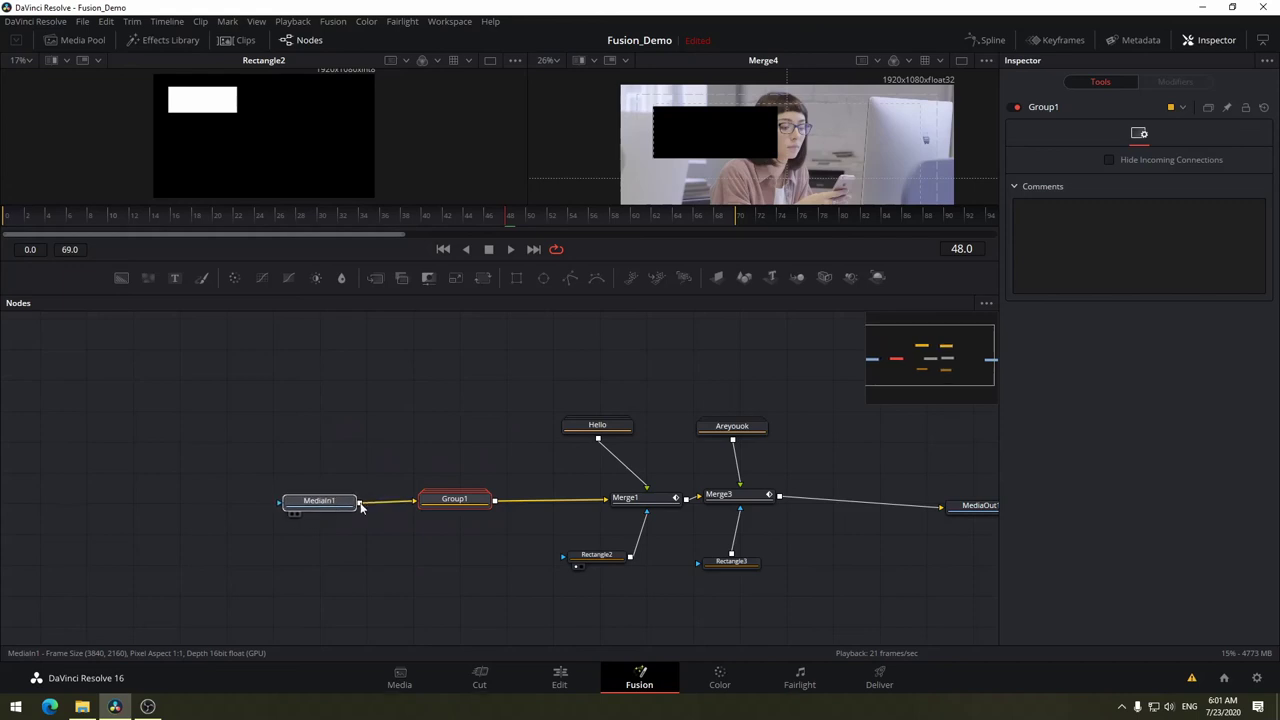
# Align MediaIn1, Group1 and Merge1 on one horizontal line toward MediaOut1.
pyautogui.click(354, 503)
pyautogui.moveTo(850, 580); pyautogui.dragTo(660, 565)
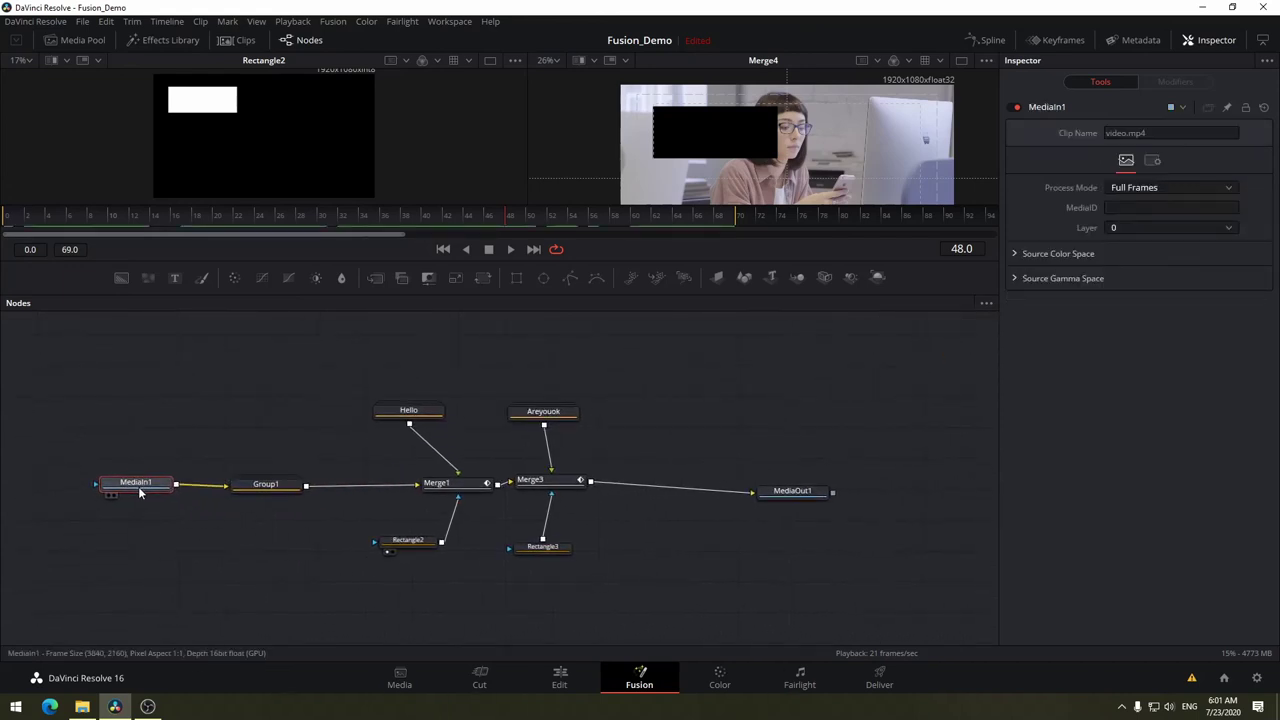
pyautogui.moveTo(134, 491); pyautogui.dragTo(140, 483)
pyautogui.moveTo(280, 490); pyautogui.dragTo(285, 488)
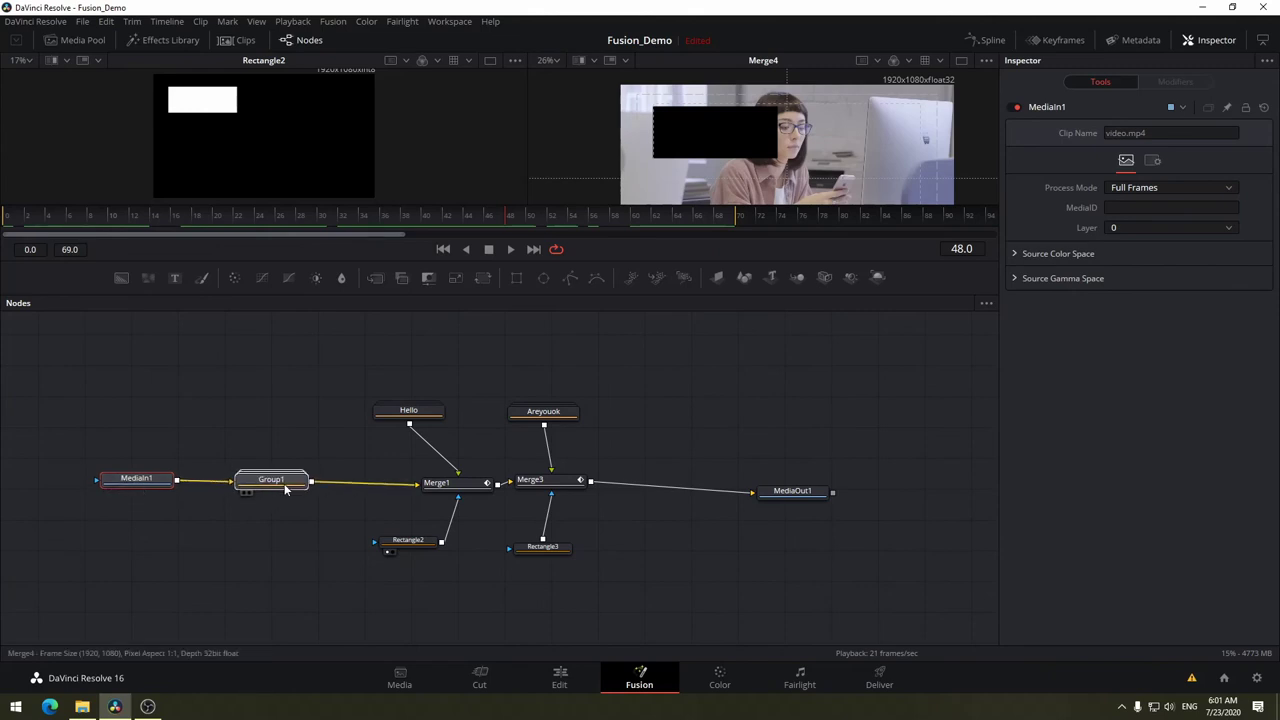
pyautogui.click(284, 489)
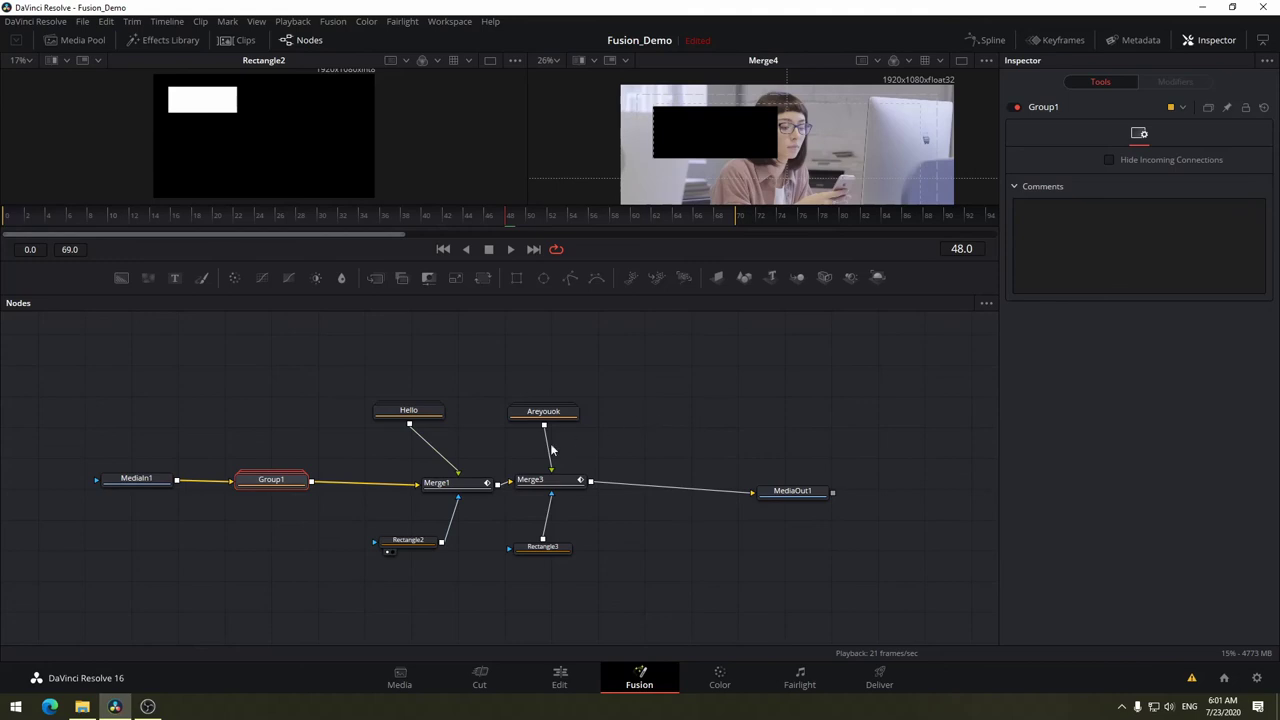
pyautogui.moveTo(447, 494)
pyautogui.mouseDown()
pyautogui.moveTo(418, 497)
pyautogui.moveTo(444, 496)
pyautogui.mouseUp()
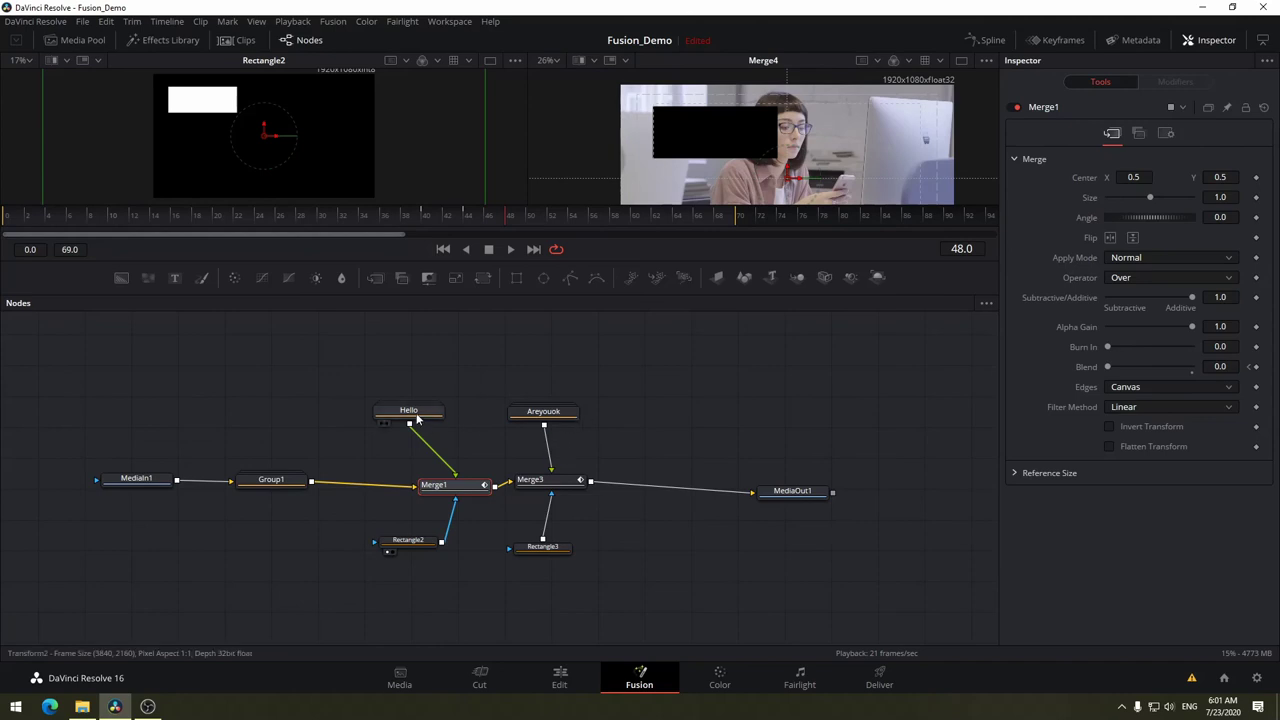
# Place Hello above Merge1 and Rectangle2 below it, shifting Areyouok right.
pyautogui.moveTo(409, 412)
pyautogui.mouseDown()
pyautogui.moveTo(466, 414)
pyautogui.moveTo(388, 437)
pyautogui.mouseUp()
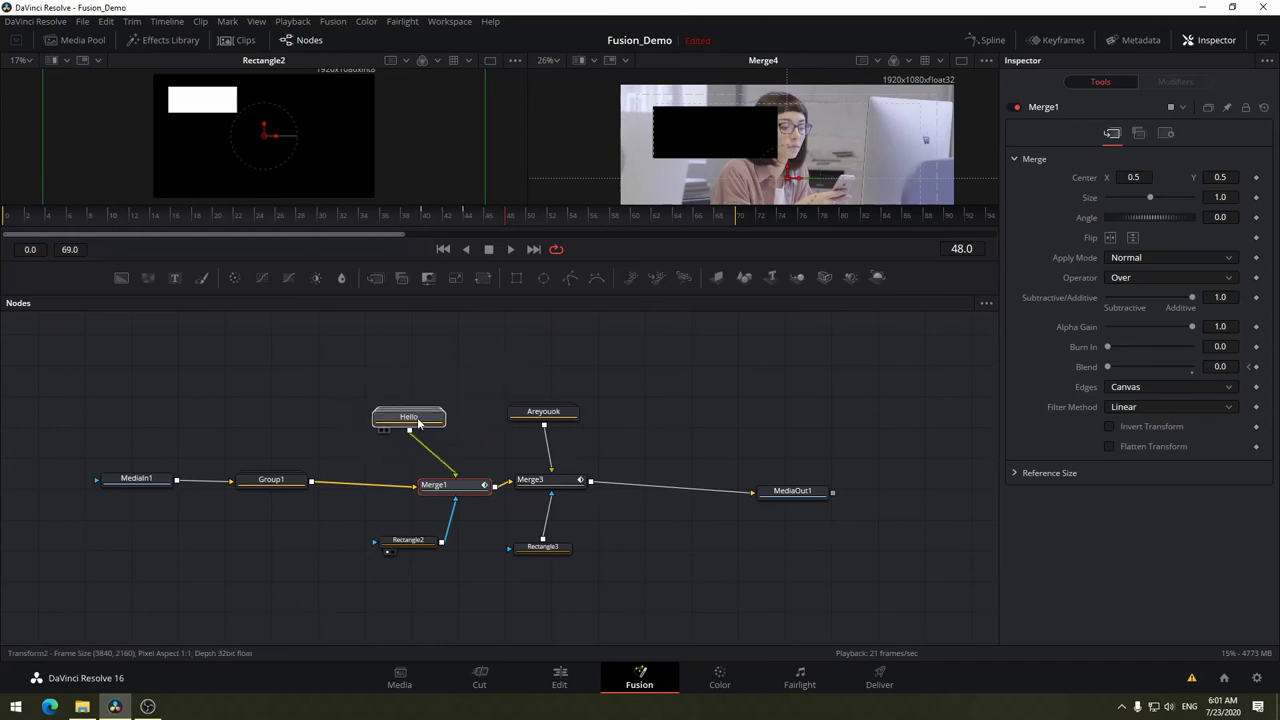
pyautogui.moveTo(523, 433)
pyautogui.mouseDown()
pyautogui.moveTo(629, 444)
pyautogui.moveTo(565, 420)
pyautogui.mouseUp()
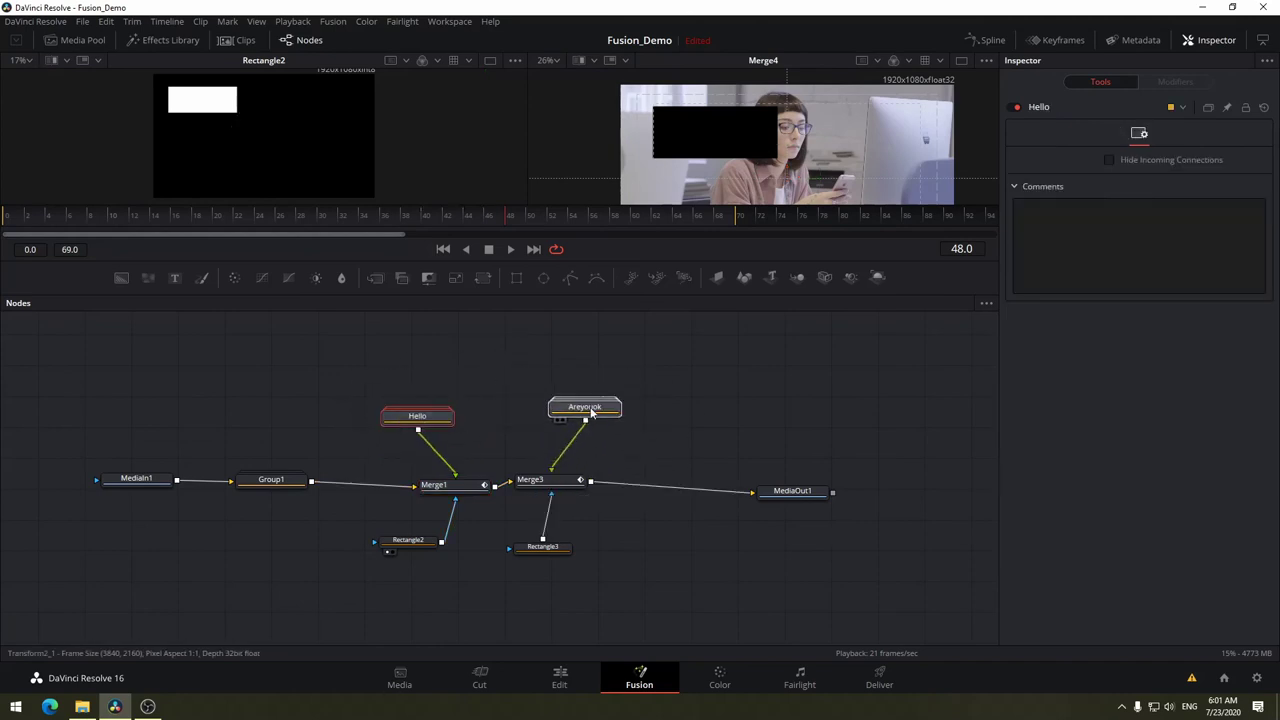
pyautogui.click(563, 417)
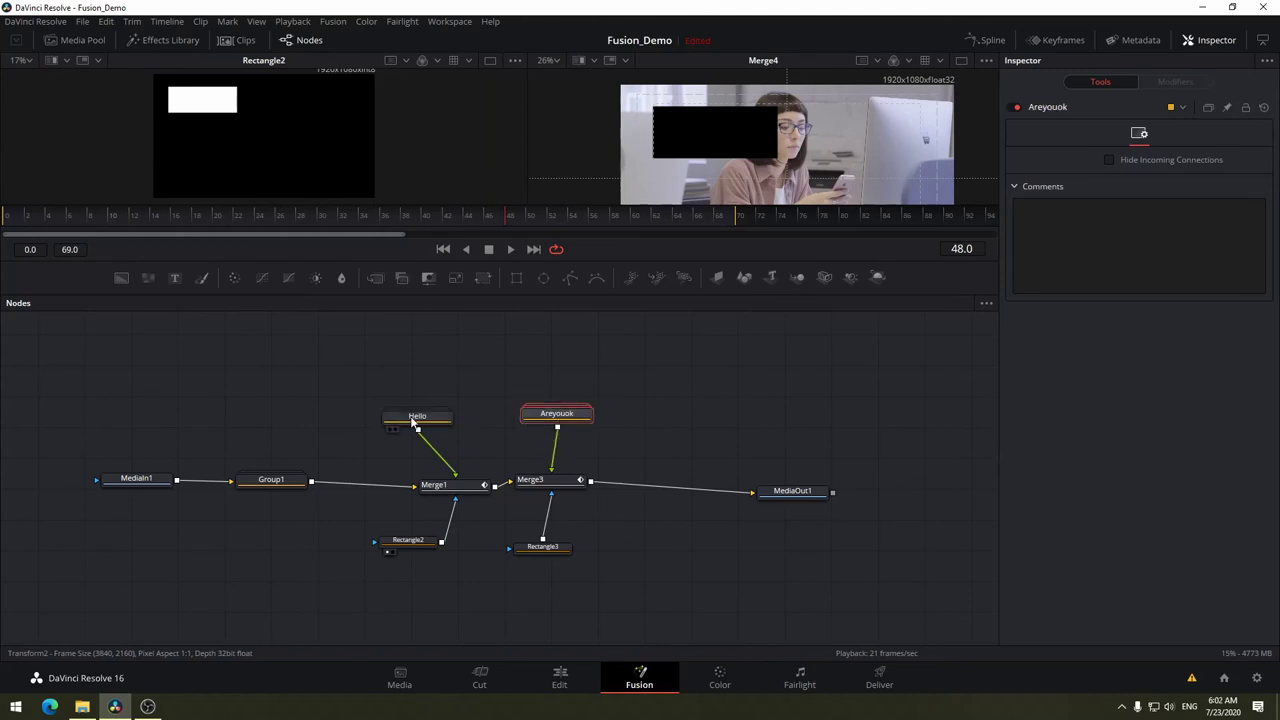
pyautogui.moveTo(417, 419); pyautogui.dragTo(447, 416)
pyautogui.moveTo(434, 484); pyautogui.dragTo(421, 479)
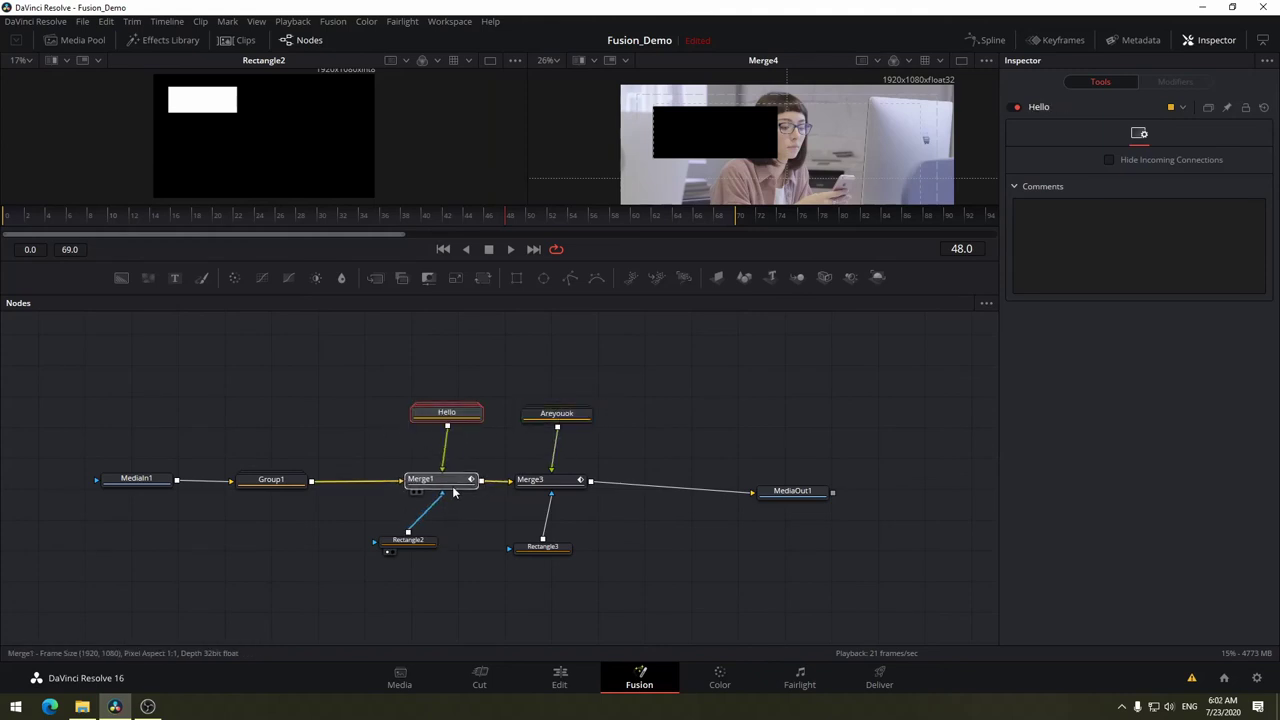
pyautogui.moveTo(421, 546); pyautogui.dragTo(460, 559)
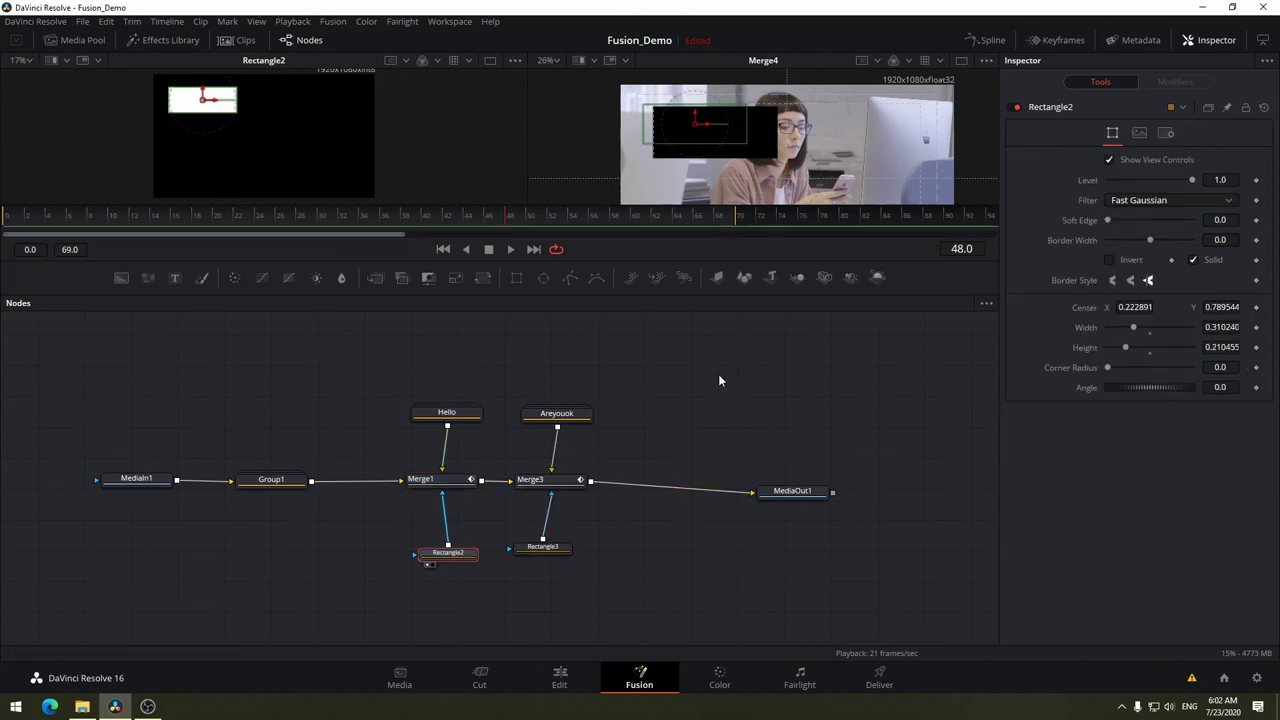
# Turn on node snapping with Arrange Tools > to Grid in the node editor.
pyautogui.rightClick(682, 398)
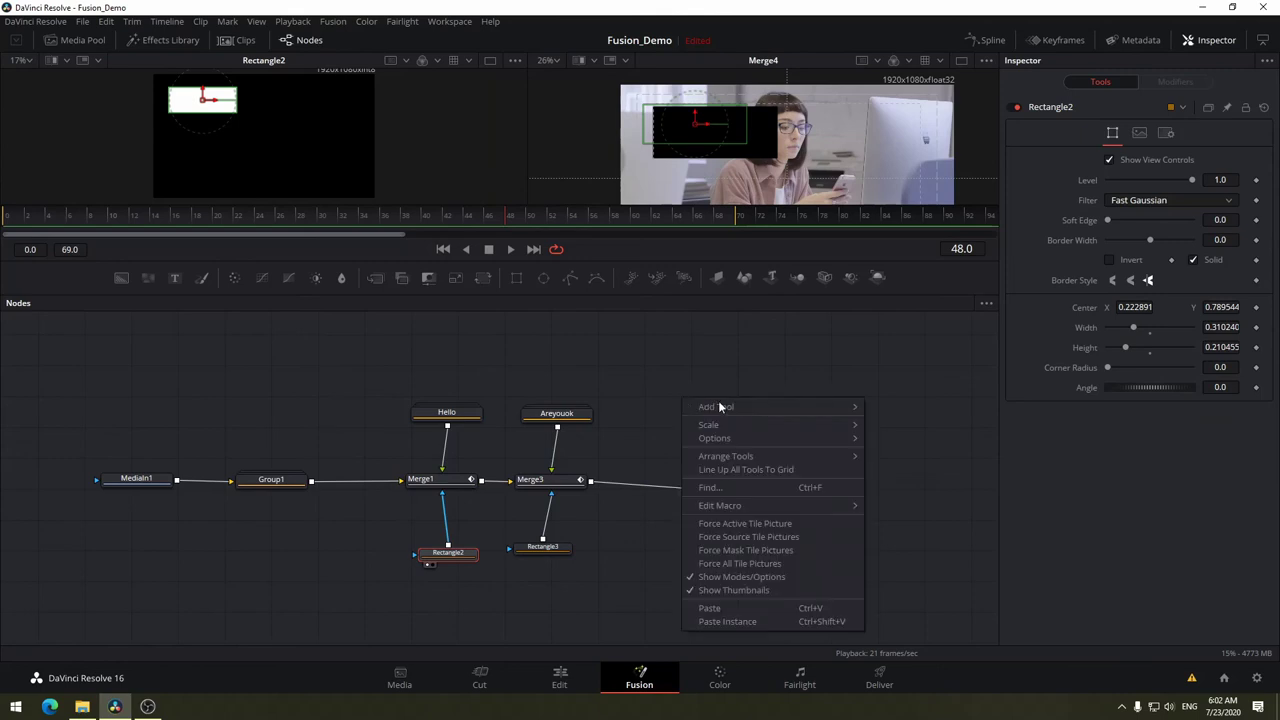
pyautogui.moveTo(726, 425)
pyautogui.rightClick(659, 363)
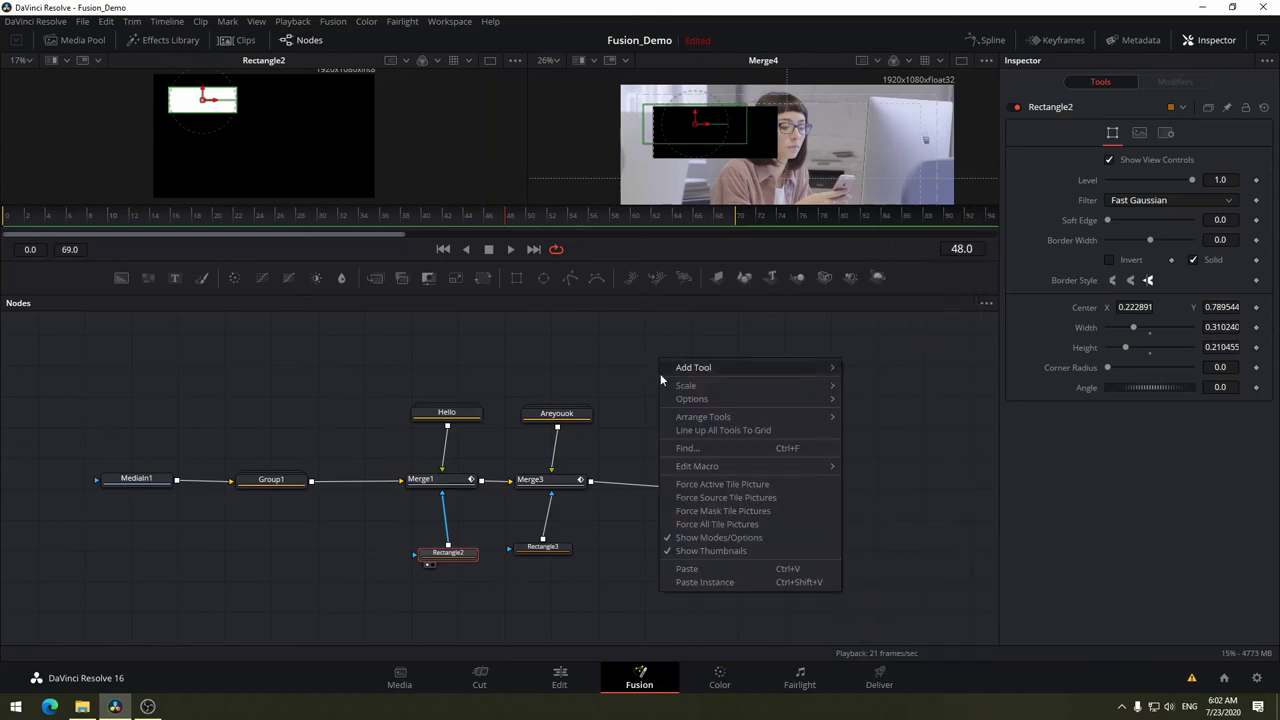
pyautogui.click(640, 425)
pyautogui.rightClick(641, 427)
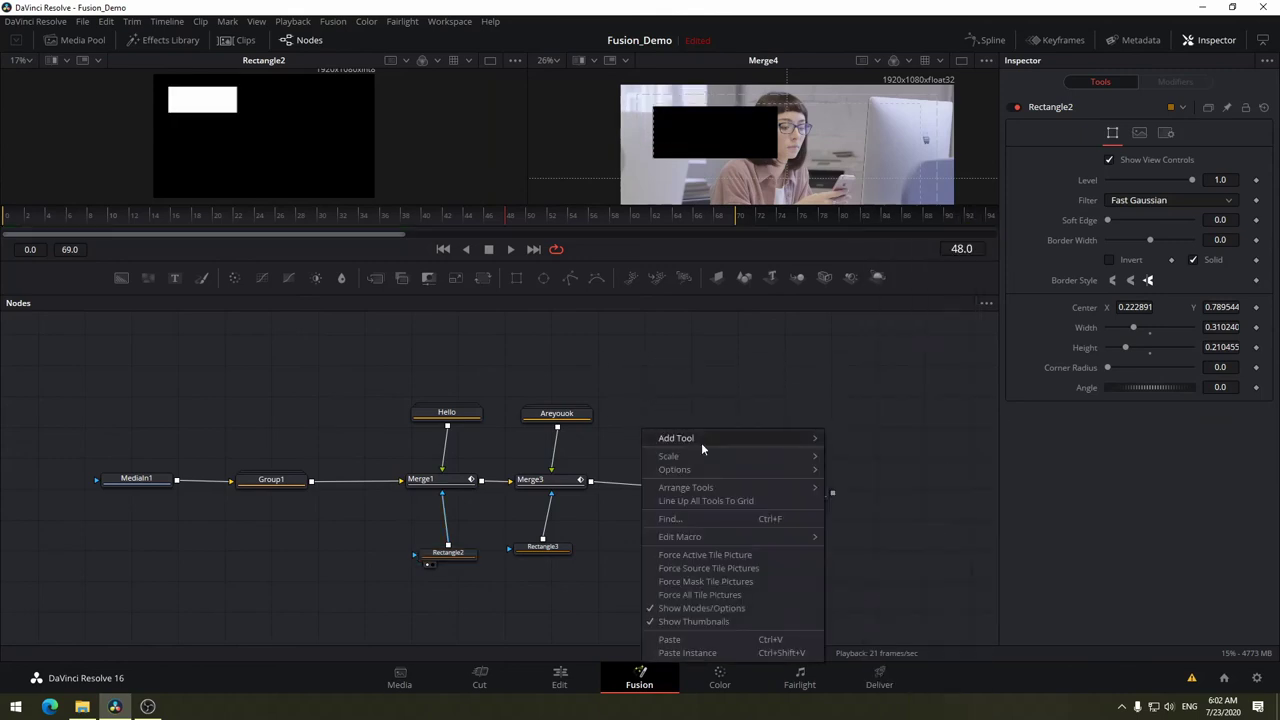
pyautogui.moveTo(797, 488)
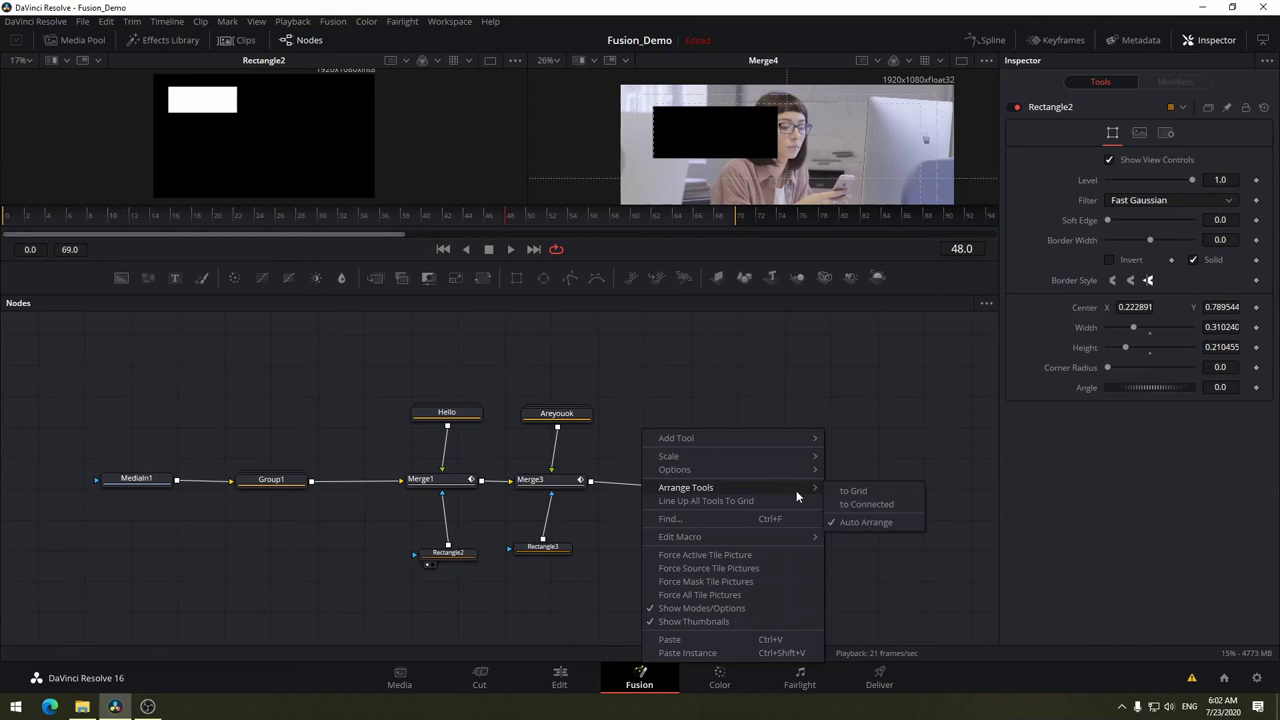
pyautogui.click(882, 491)
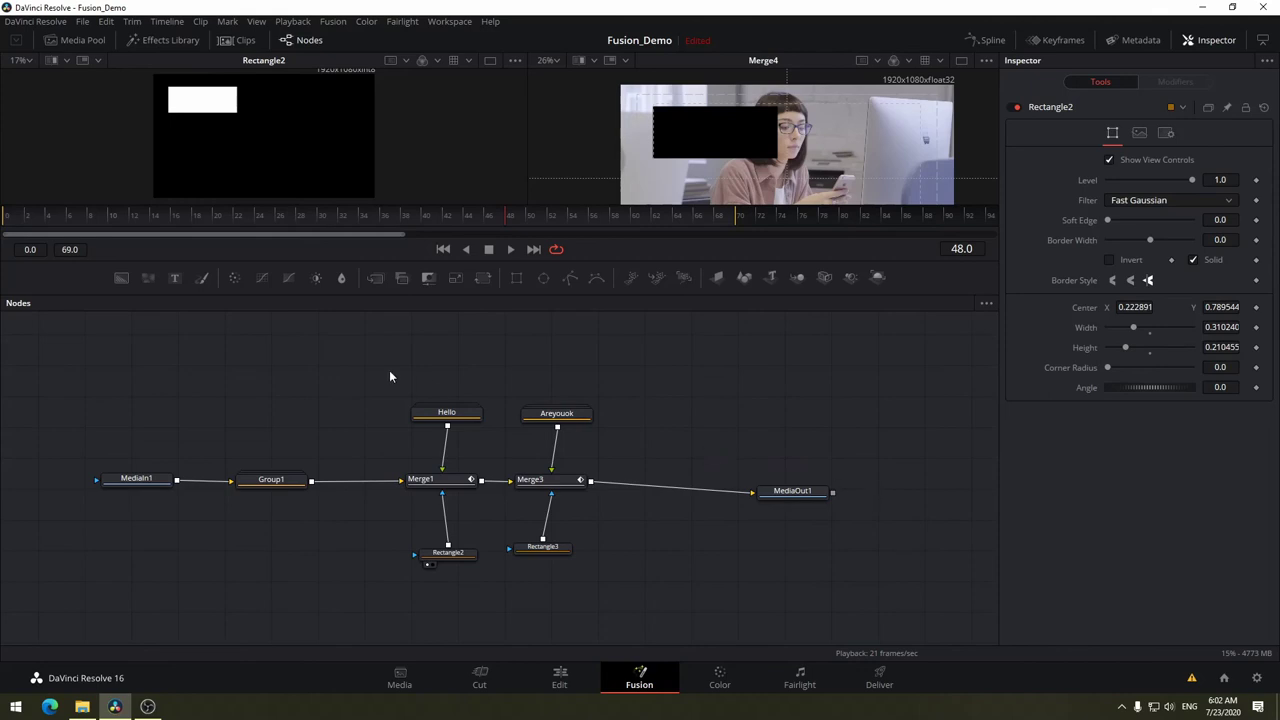
# Line MediaIn1, Group1 and Merge1 up in one row, Hello above and Rectangle2 under Merge1.
pyautogui.moveTo(466, 414); pyautogui.dragTo(430, 396)
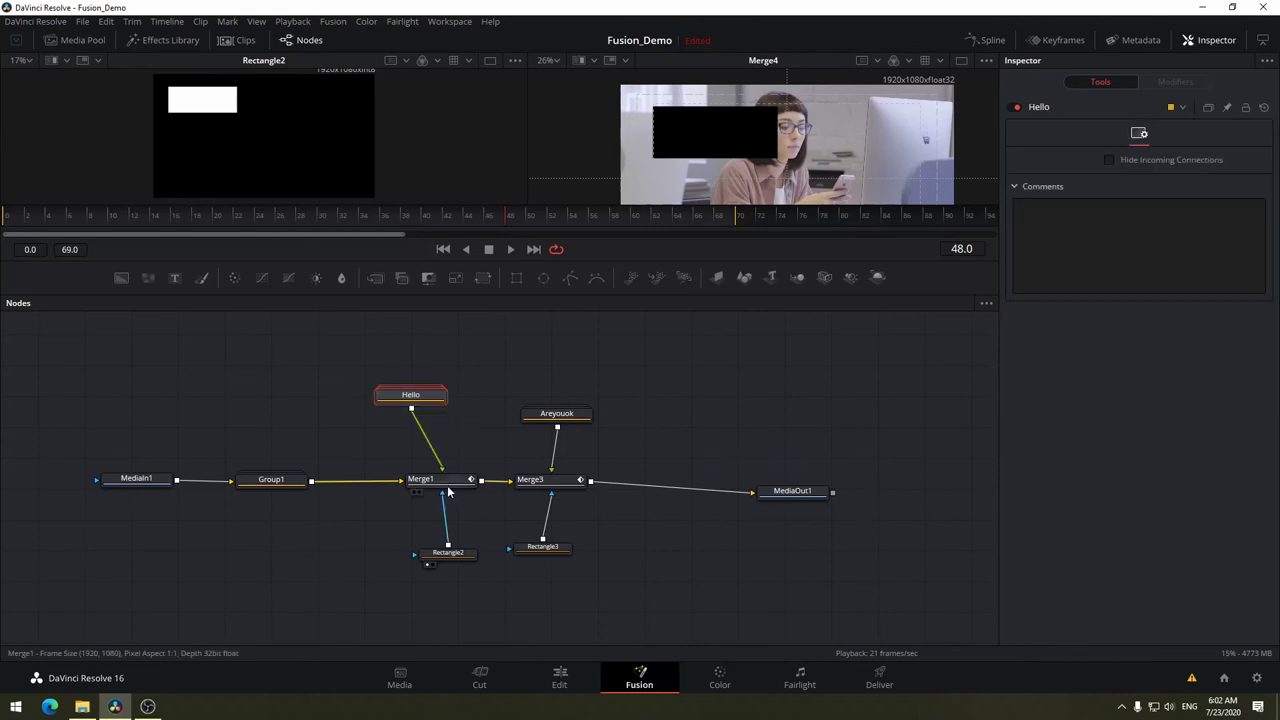
pyautogui.moveTo(448, 490); pyautogui.dragTo(418, 498)
pyautogui.moveTo(280, 488); pyautogui.dragTo(279, 496)
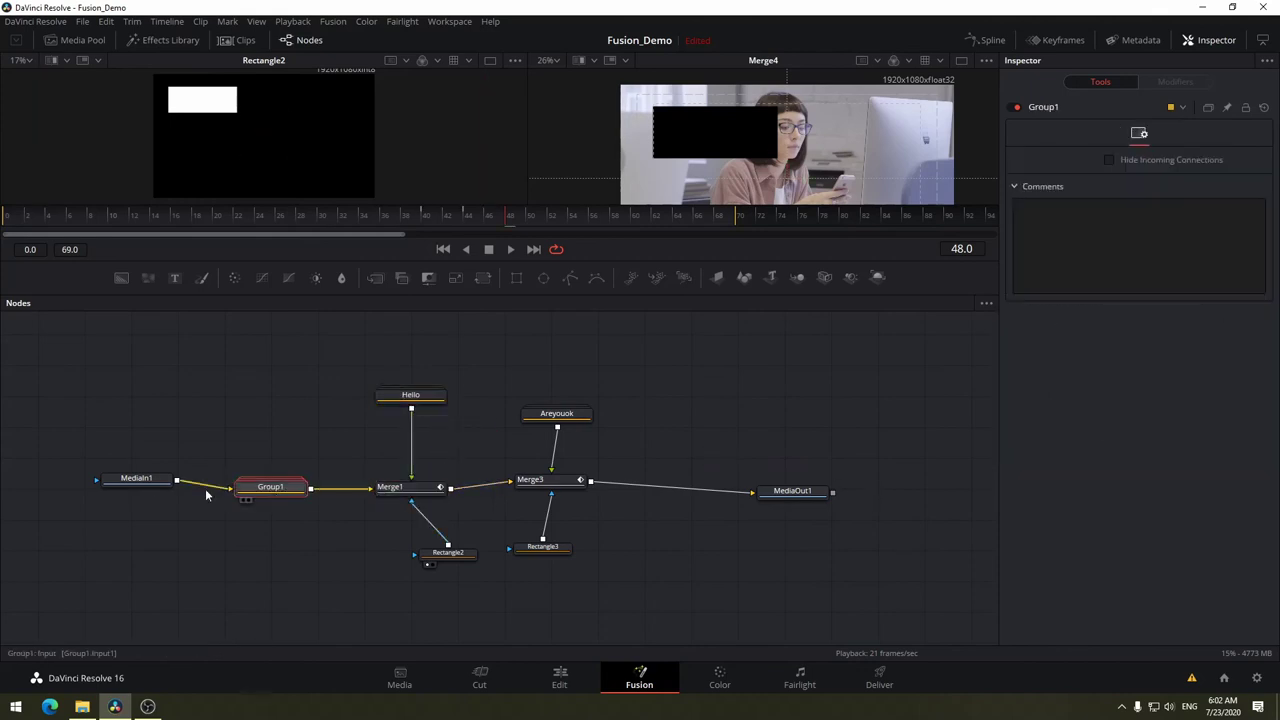
pyautogui.moveTo(140, 480); pyautogui.dragTo(134, 489)
pyautogui.moveTo(436, 556)
pyautogui.mouseDown()
pyautogui.moveTo(446, 552)
pyautogui.moveTo(399, 560)
pyautogui.mouseUp()
pyautogui.moveTo(566, 481); pyautogui.dragTo(566, 488)
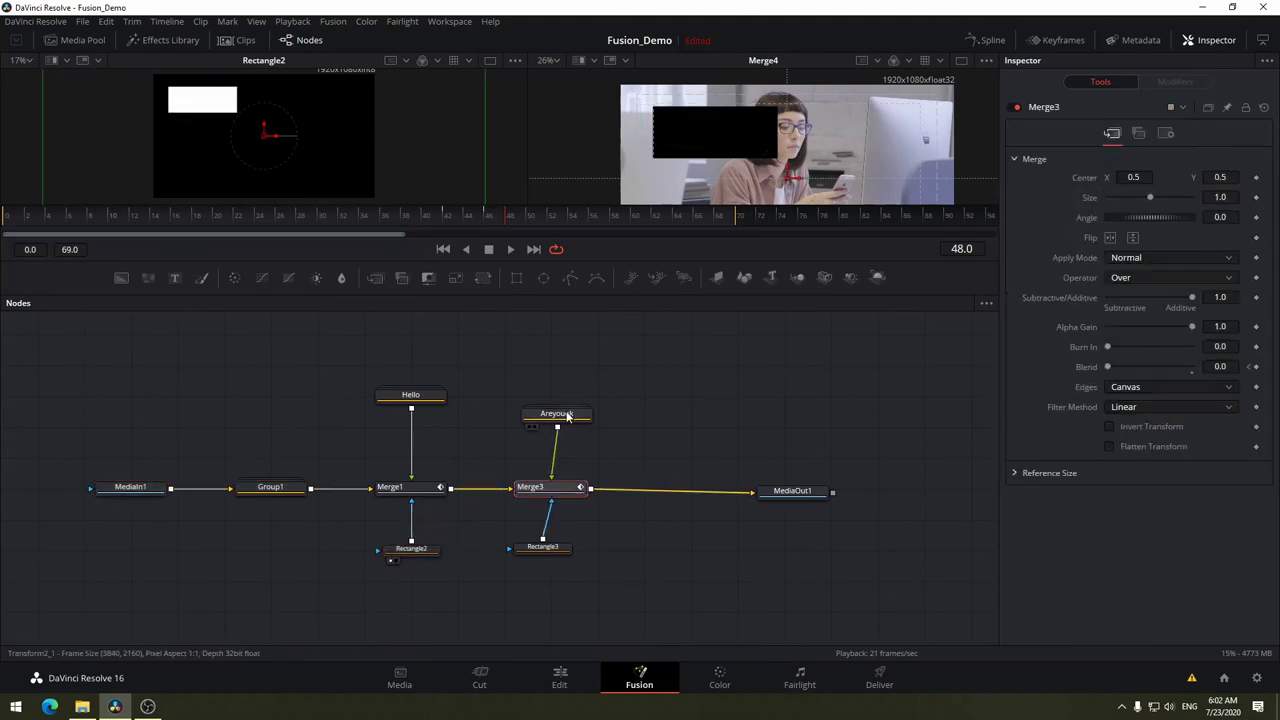
# Align Areyouok above Merge3, Rectangle3 below, MediaOut1 in the row, and lower both text nodes.
pyautogui.moveTo(567, 416); pyautogui.dragTo(561, 397)
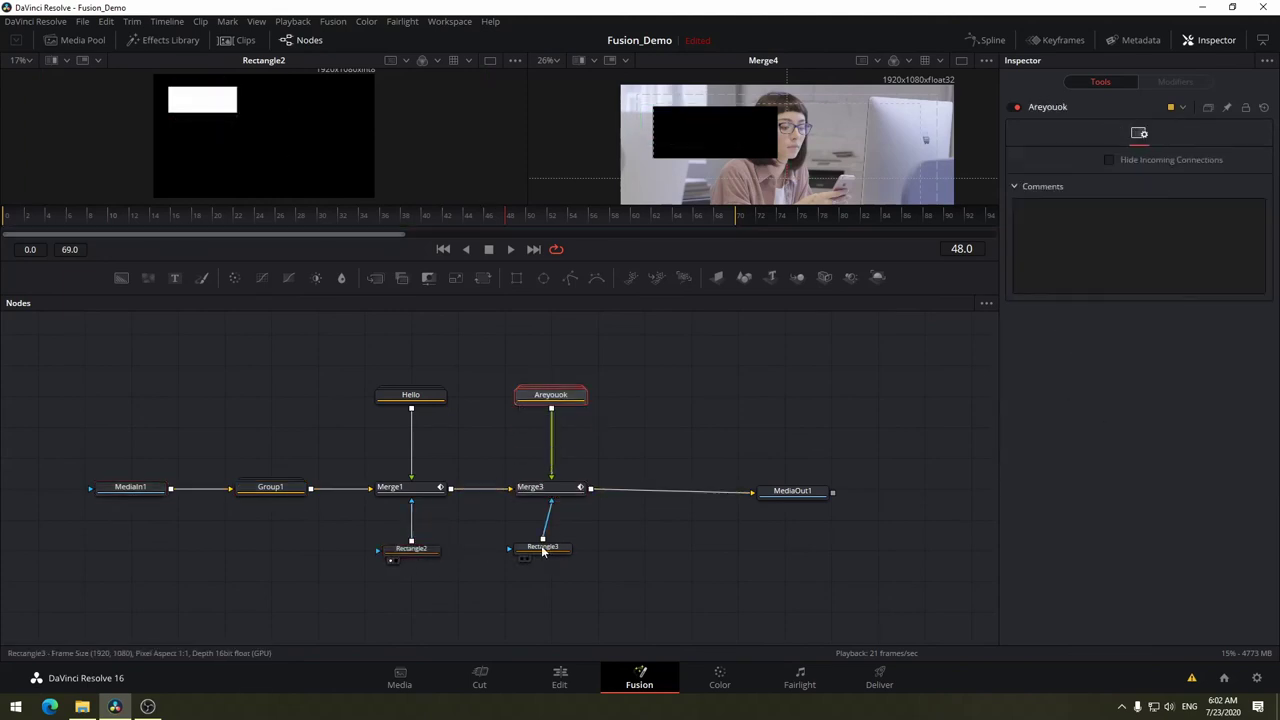
pyautogui.moveTo(543, 550); pyautogui.dragTo(552, 551)
pyautogui.moveTo(792, 491)
pyautogui.mouseDown()
pyautogui.moveTo(696, 488)
pyautogui.moveTo(831, 472)
pyautogui.mouseUp()
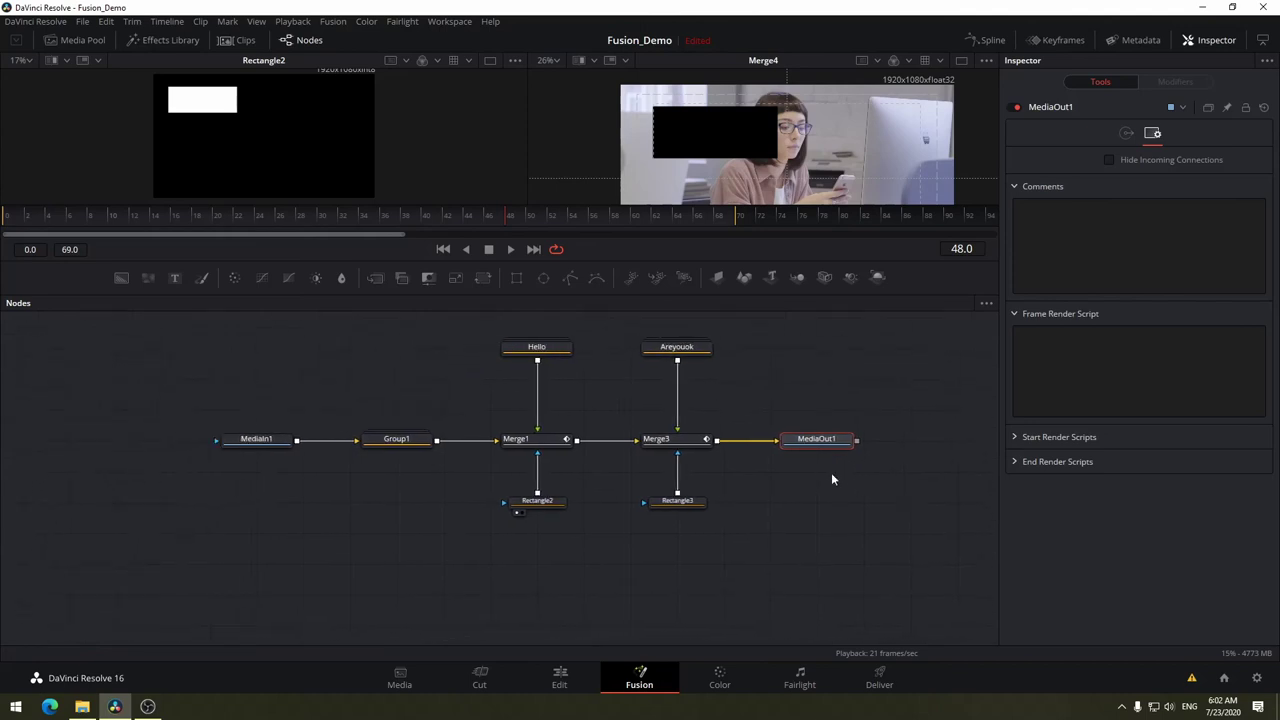
pyautogui.moveTo(466, 330); pyautogui.dragTo(760, 372)
pyautogui.moveTo(537, 346); pyautogui.dragTo(537, 377)
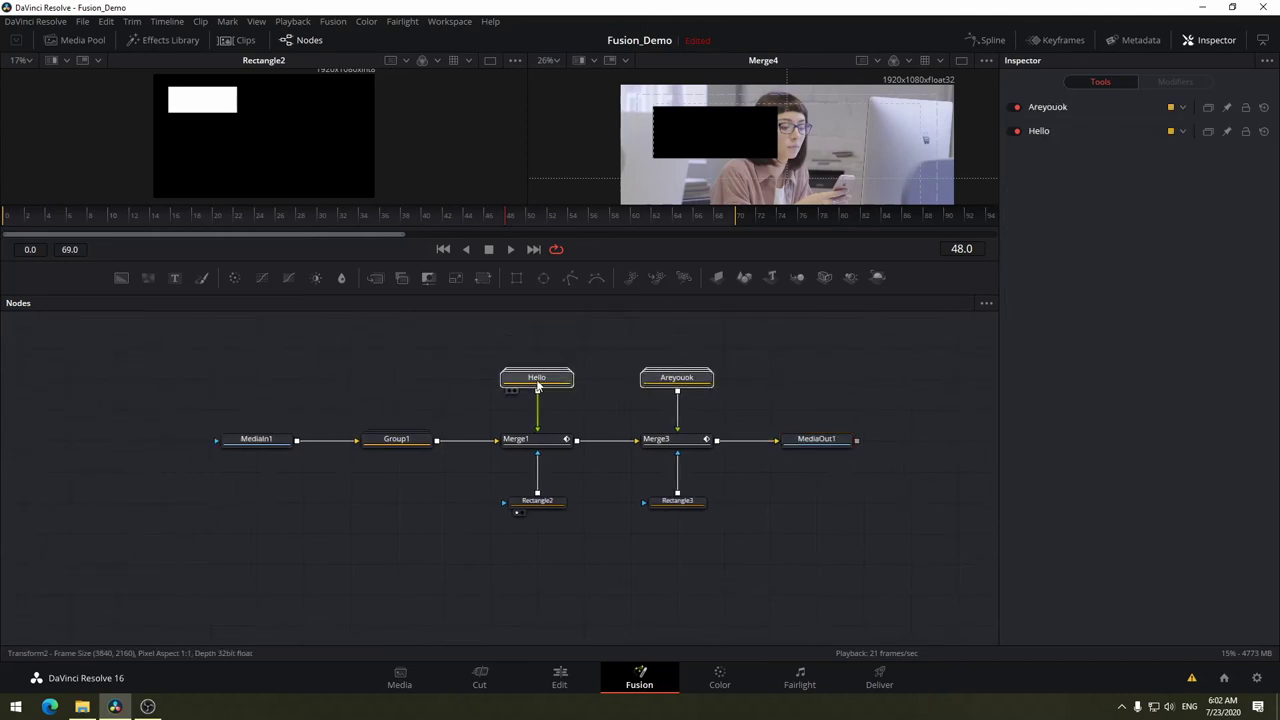
pyautogui.moveTo(914, 394); pyautogui.dragTo(667, 433)
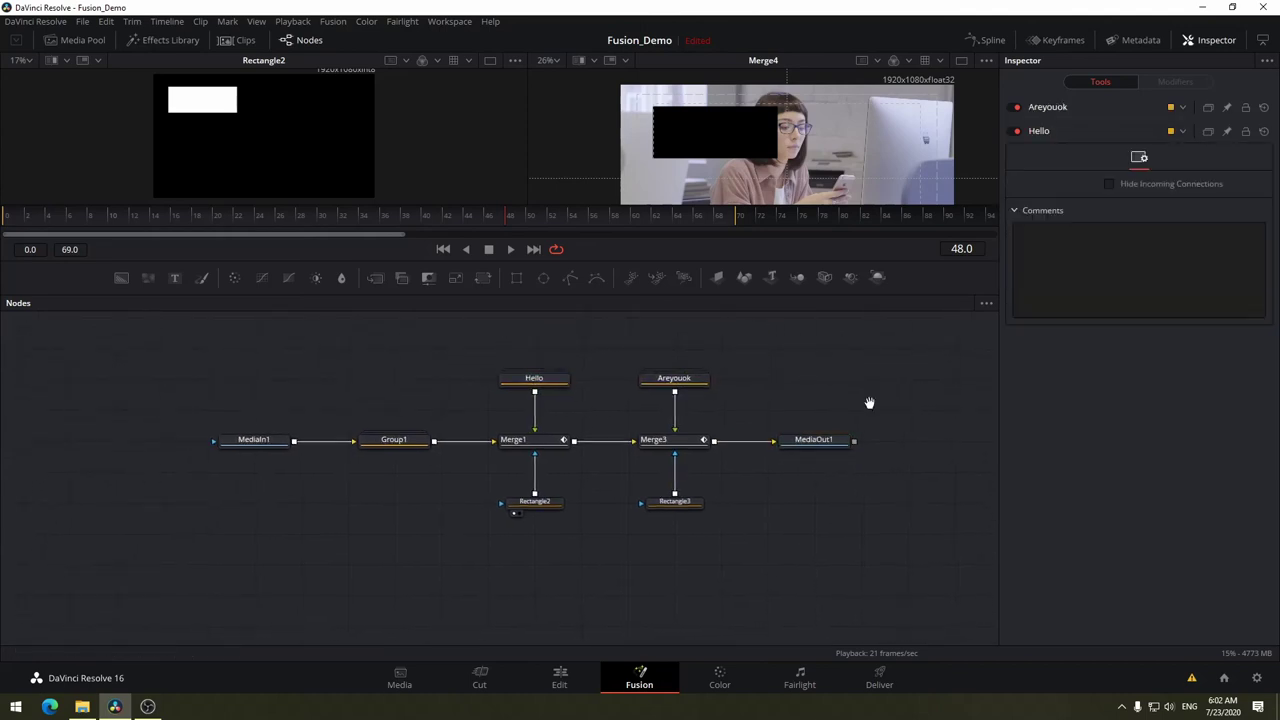
pyautogui.rightClick(727, 365)
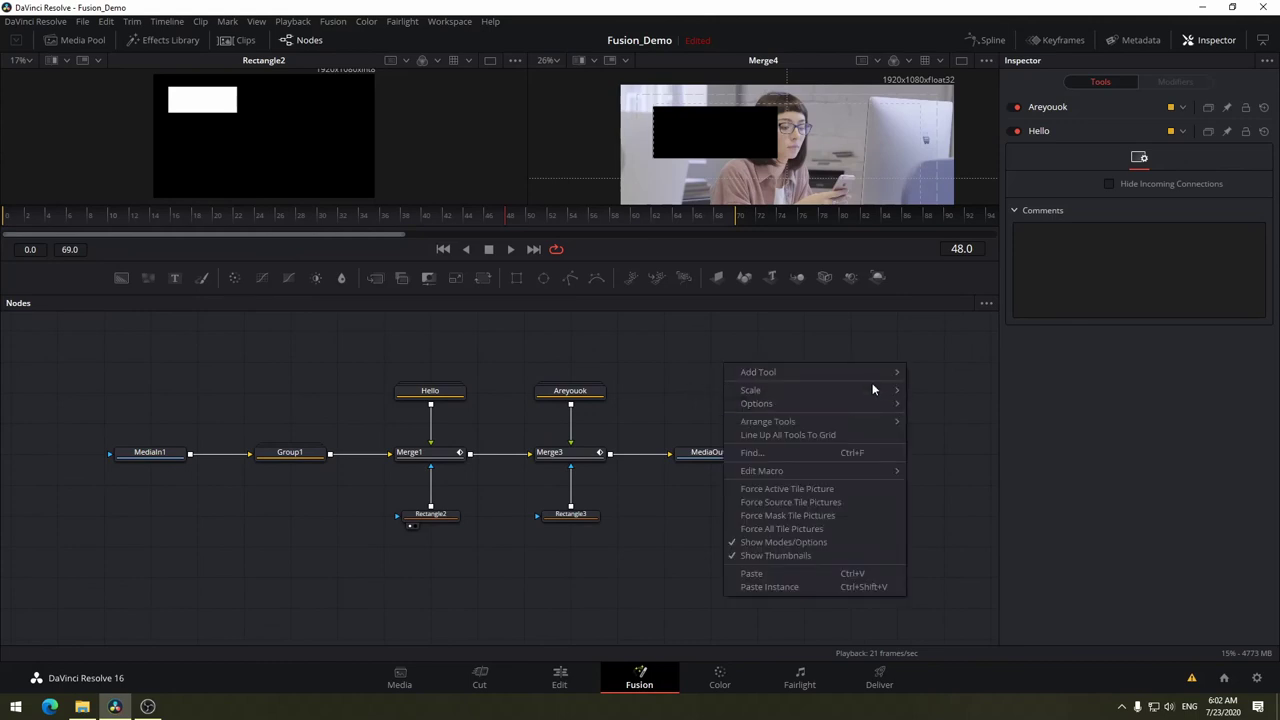
pyautogui.moveTo(893, 425)
pyautogui.click(972, 440)
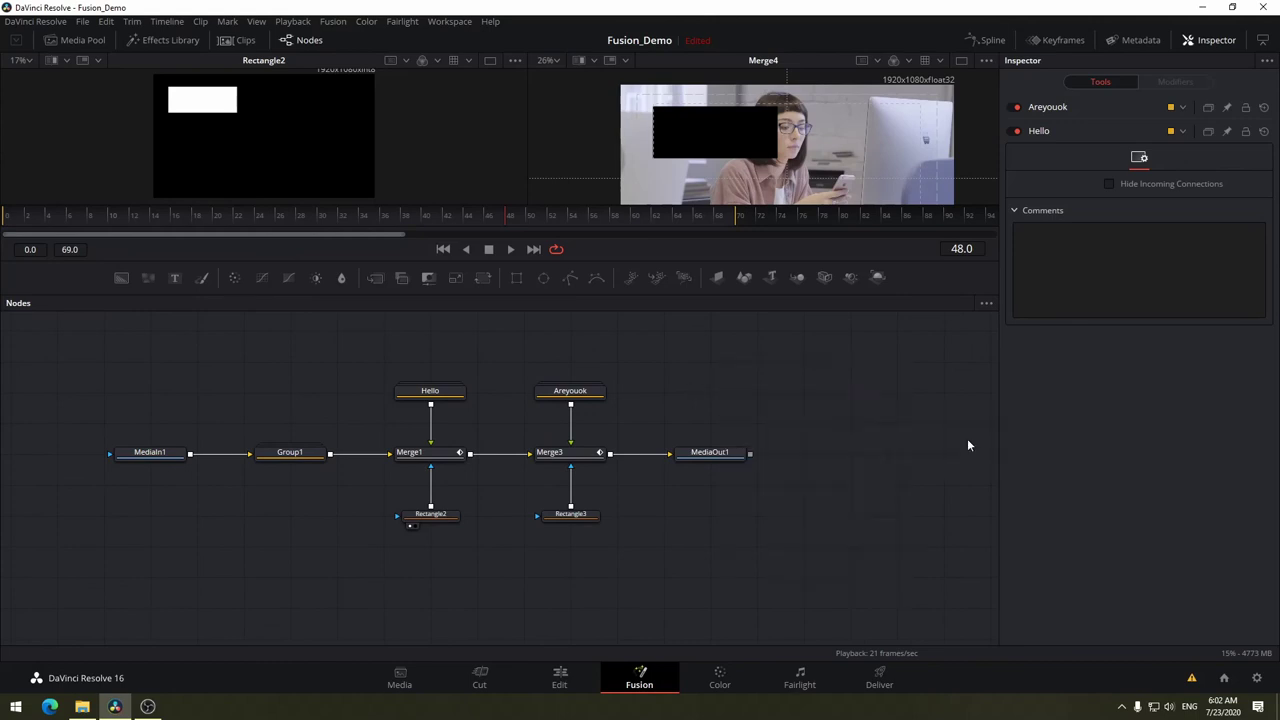
pyautogui.rightClick(669, 379)
pyautogui.moveTo(792, 416)
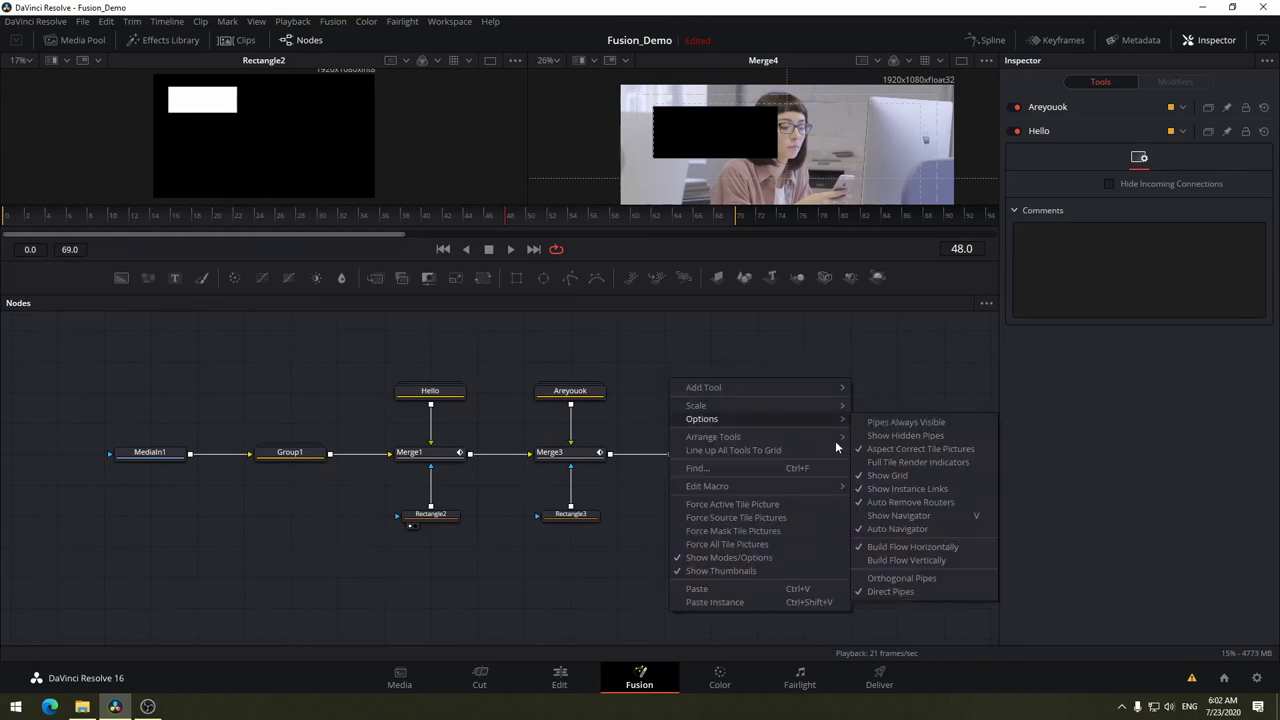
pyautogui.moveTo(753, 436)
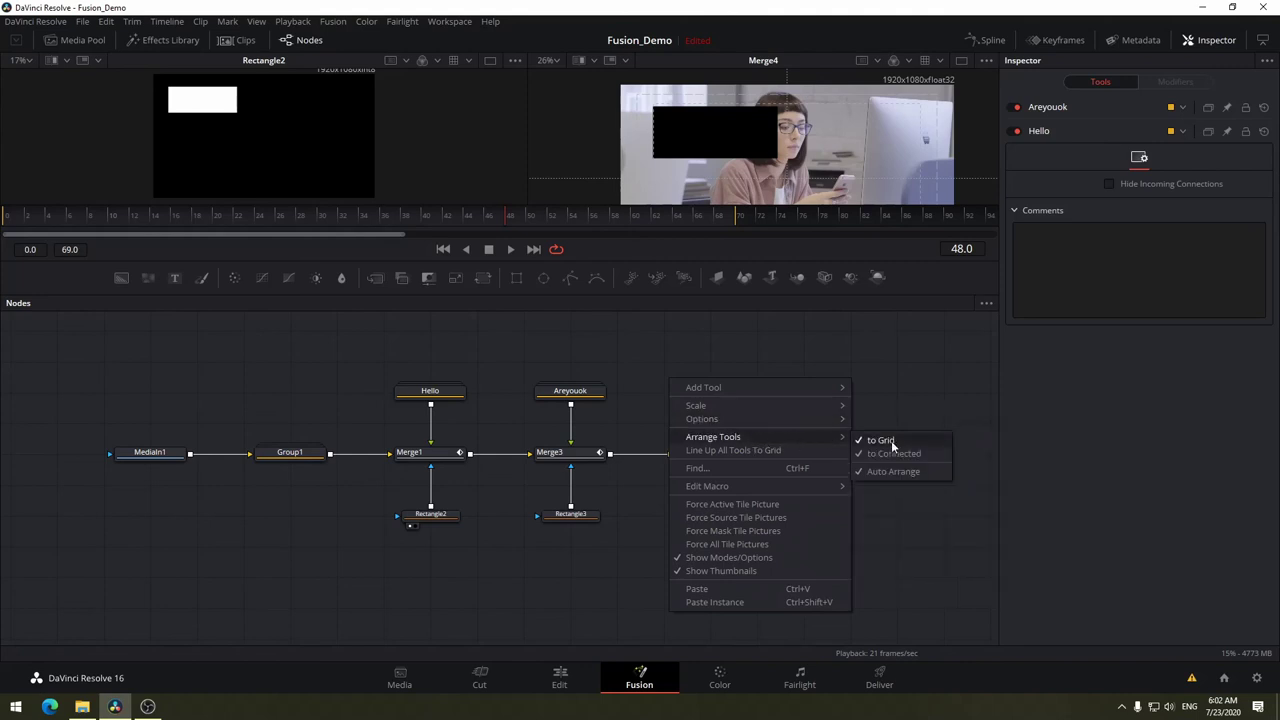
pyautogui.click(878, 437)
pyautogui.moveTo(588, 393)
pyautogui.mouseDown()
pyautogui.moveTo(676, 455)
pyautogui.moveTo(629, 390)
pyautogui.moveTo(543, 390)
pyautogui.moveTo(535, 408)
pyautogui.moveTo(588, 386)
pyautogui.moveTo(635, 396)
pyautogui.moveTo(603, 370)
pyautogui.moveTo(695, 380)
pyautogui.moveTo(665, 408)
pyautogui.moveTo(587, 397)
pyautogui.mouseUp()
pyautogui.rightClick(750, 390)
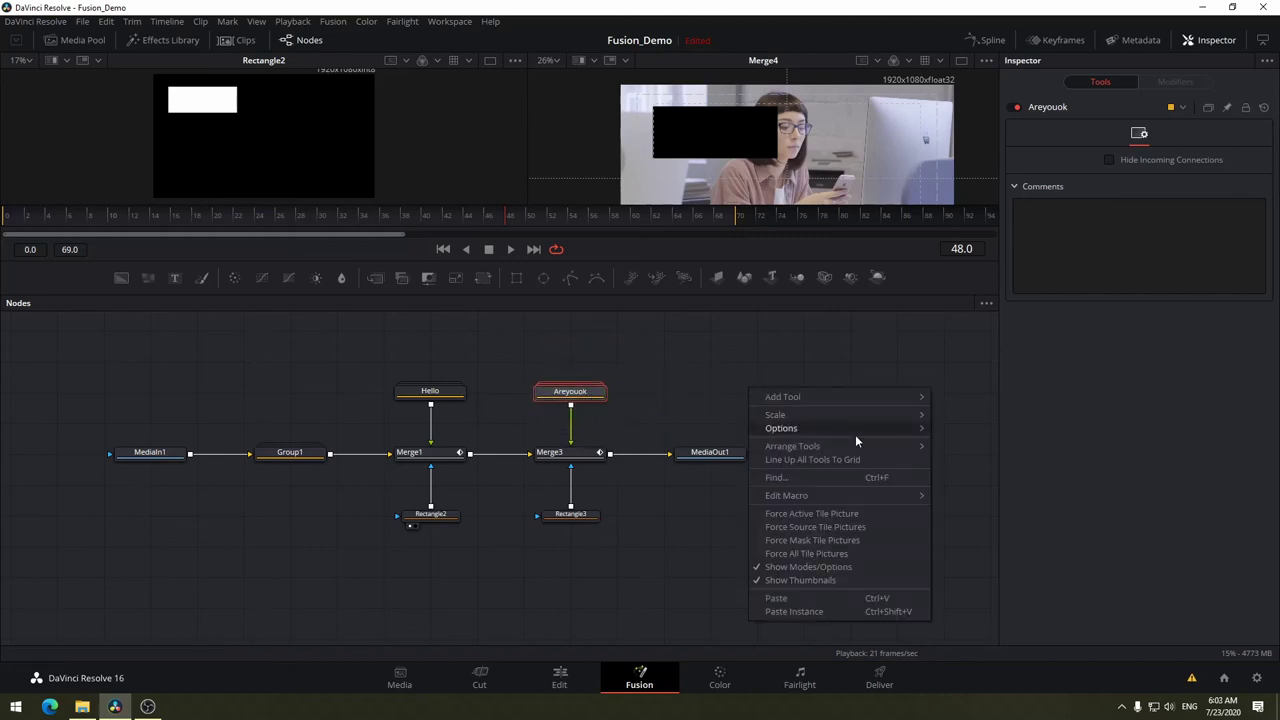
pyautogui.moveTo(915, 447)
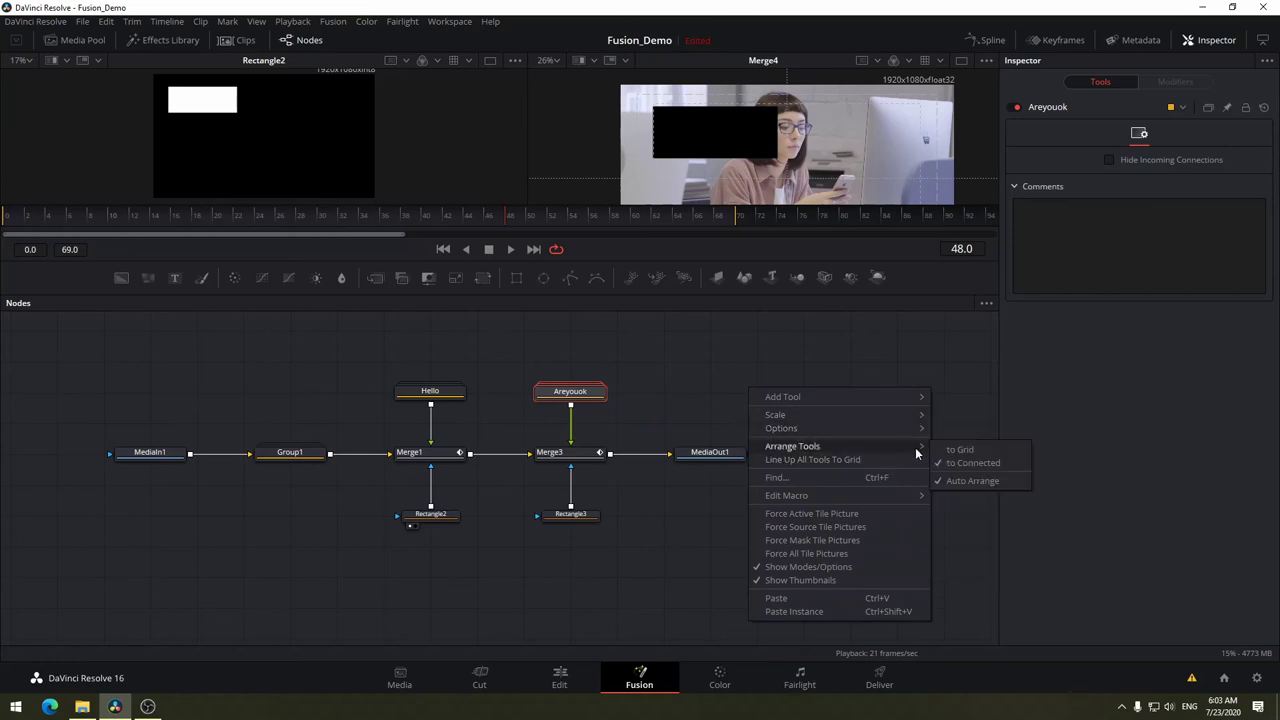
pyautogui.click(987, 466)
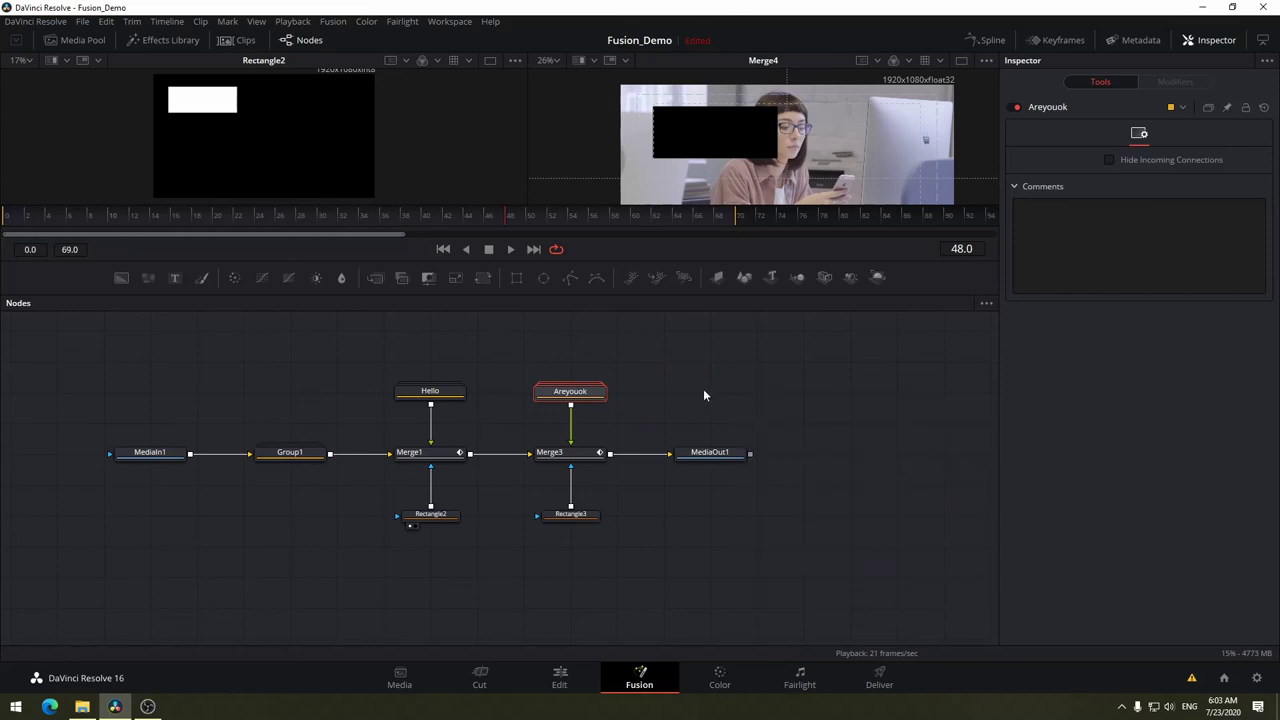
pyautogui.rightClick(703, 390)
pyautogui.moveTo(858, 419)
pyautogui.moveTo(851, 447)
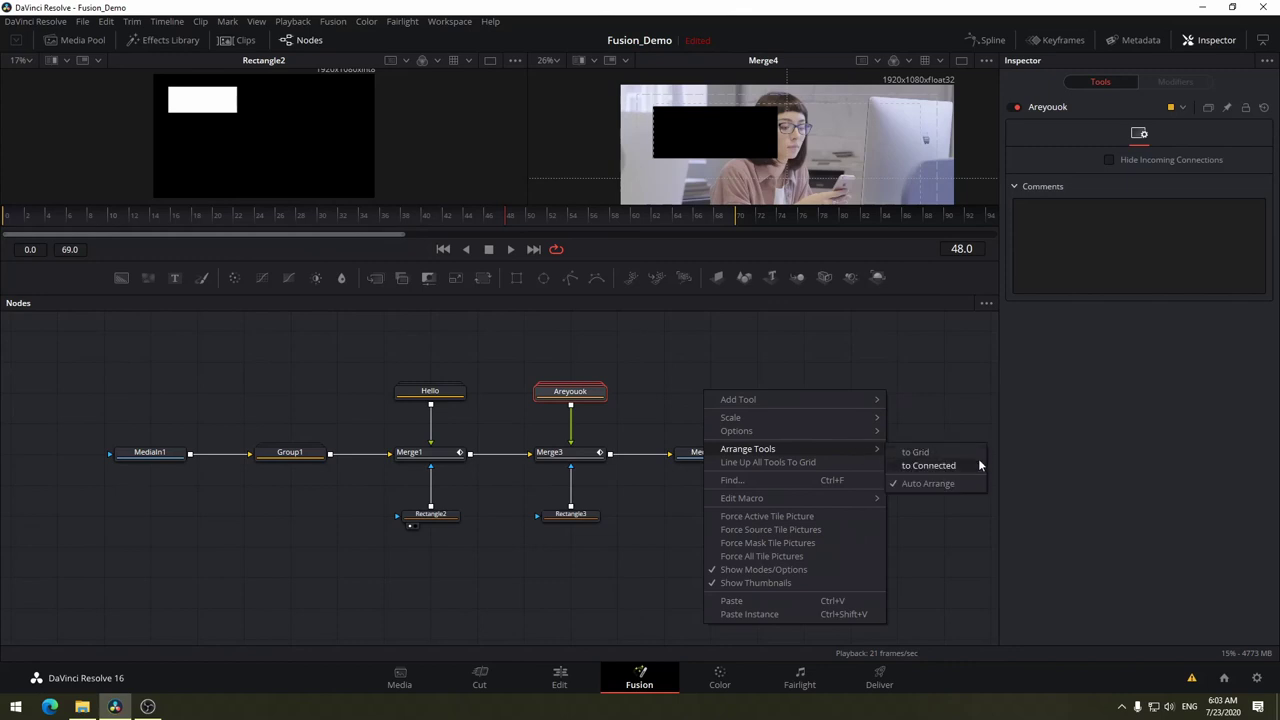
pyautogui.click(954, 446)
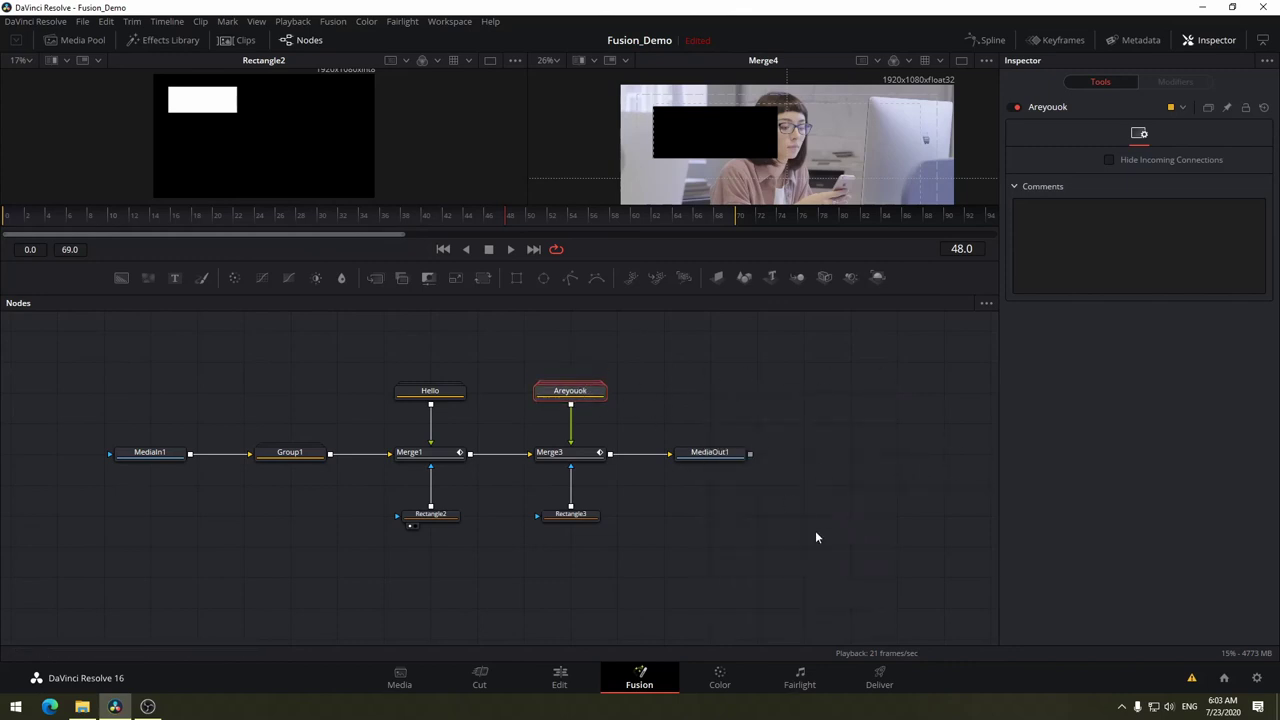
pyautogui.rightClick(720, 389)
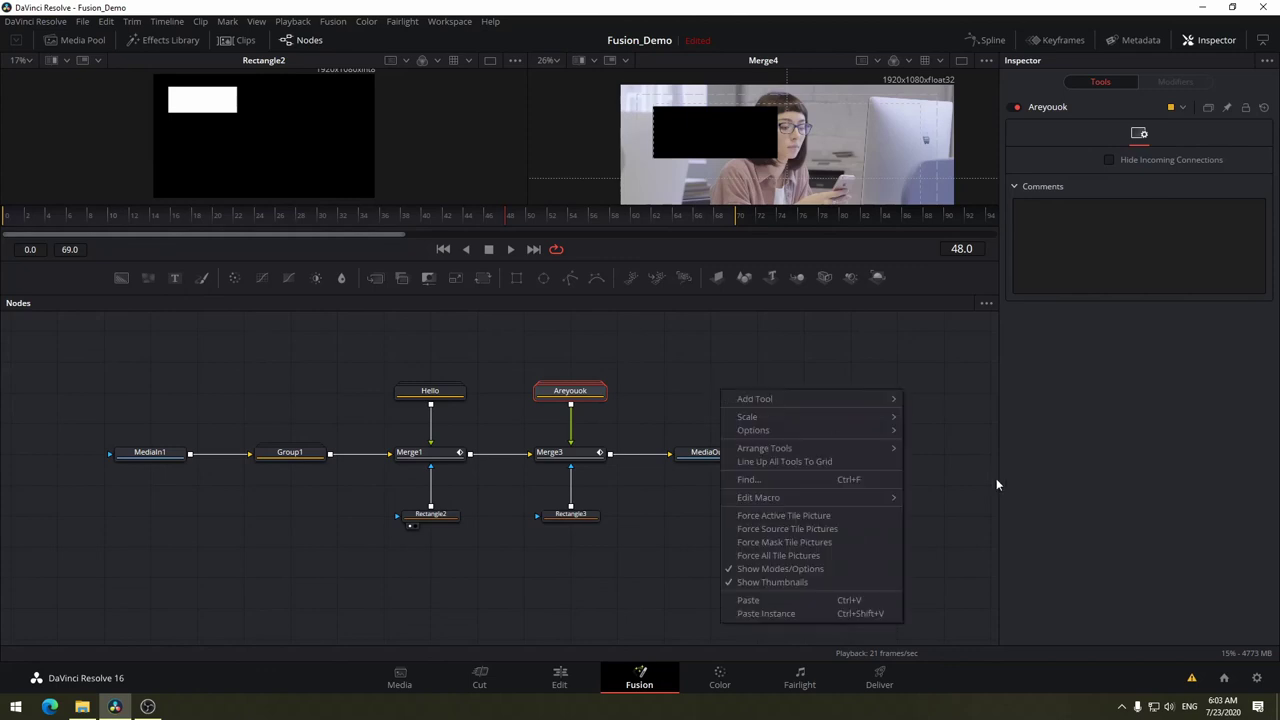
pyautogui.moveTo(847, 432)
pyautogui.moveTo(814, 446)
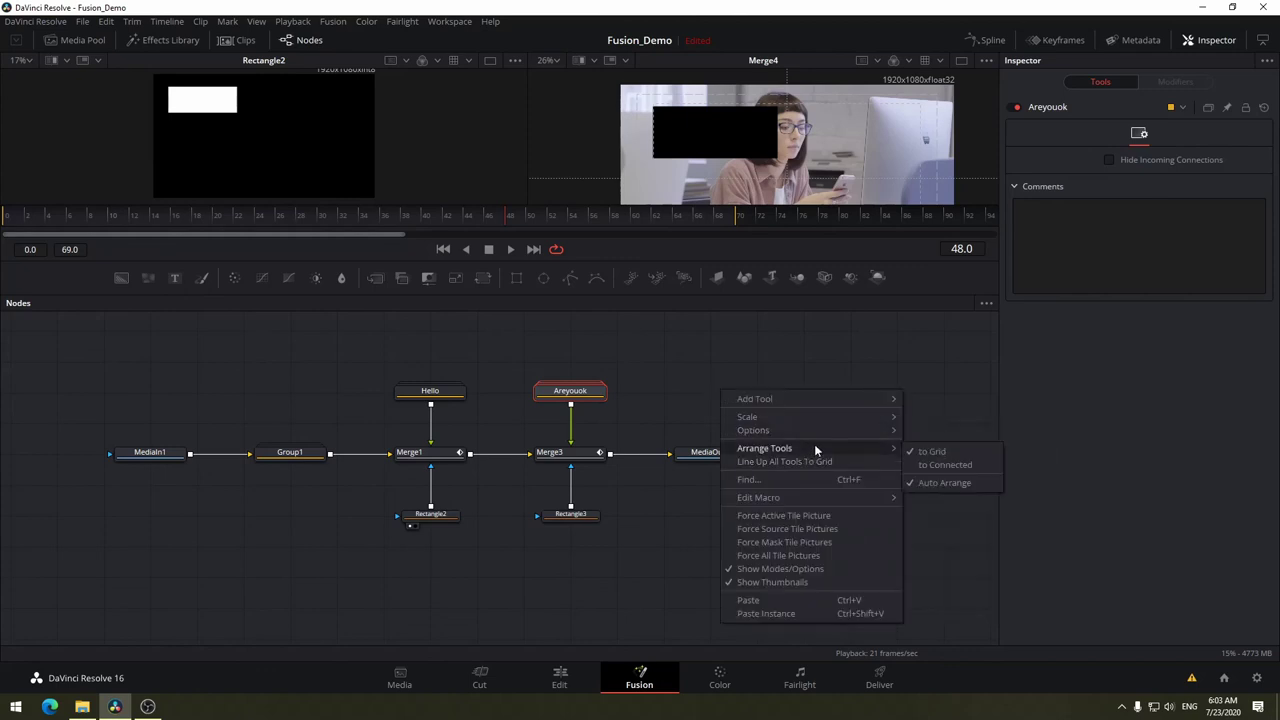
# Move Areyouok up-right, Hello up-left and raise Merge1 toward Hello.
pyautogui.click(584, 403)
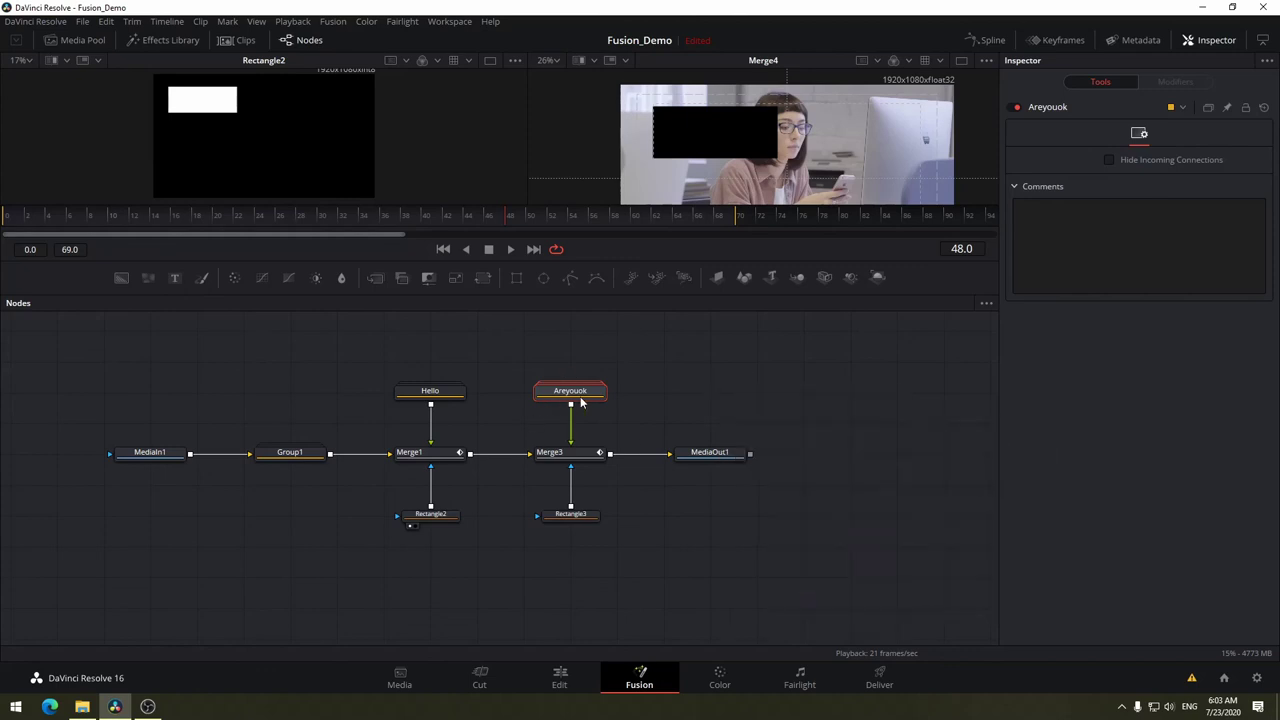
pyautogui.moveTo(570, 390); pyautogui.dragTo(757, 360)
pyautogui.moveTo(440, 395); pyautogui.dragTo(347, 347)
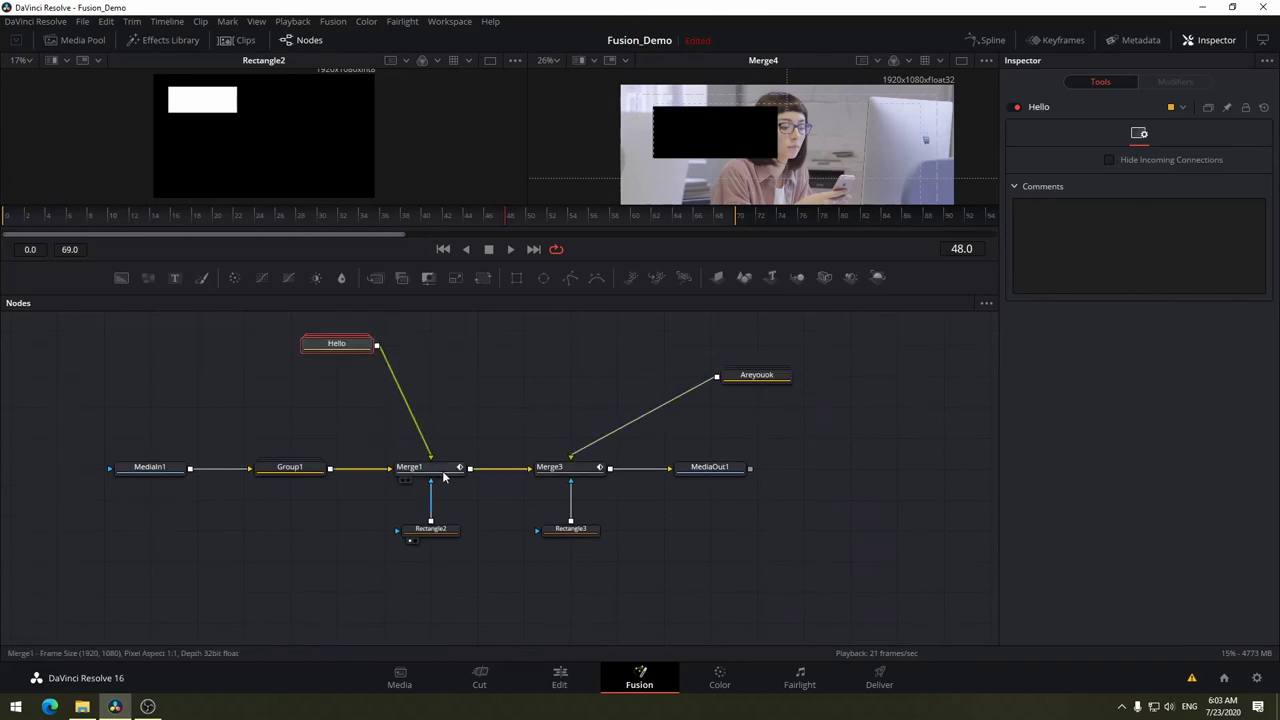
pyautogui.moveTo(420, 467); pyautogui.dragTo(420, 405)
# Toggle snapping of nodes to the grid from the node editor menu.
pyautogui.rightClick(755, 418)
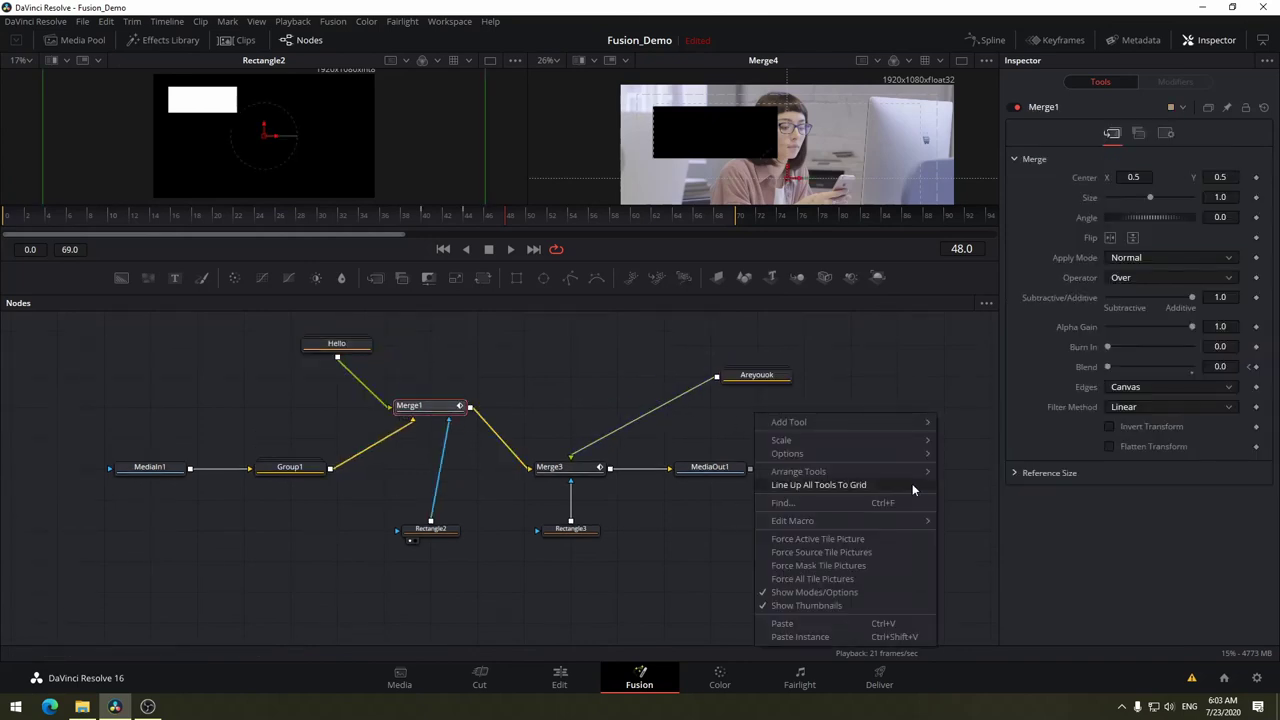
pyautogui.moveTo(914, 478)
pyautogui.moveTo(874, 472)
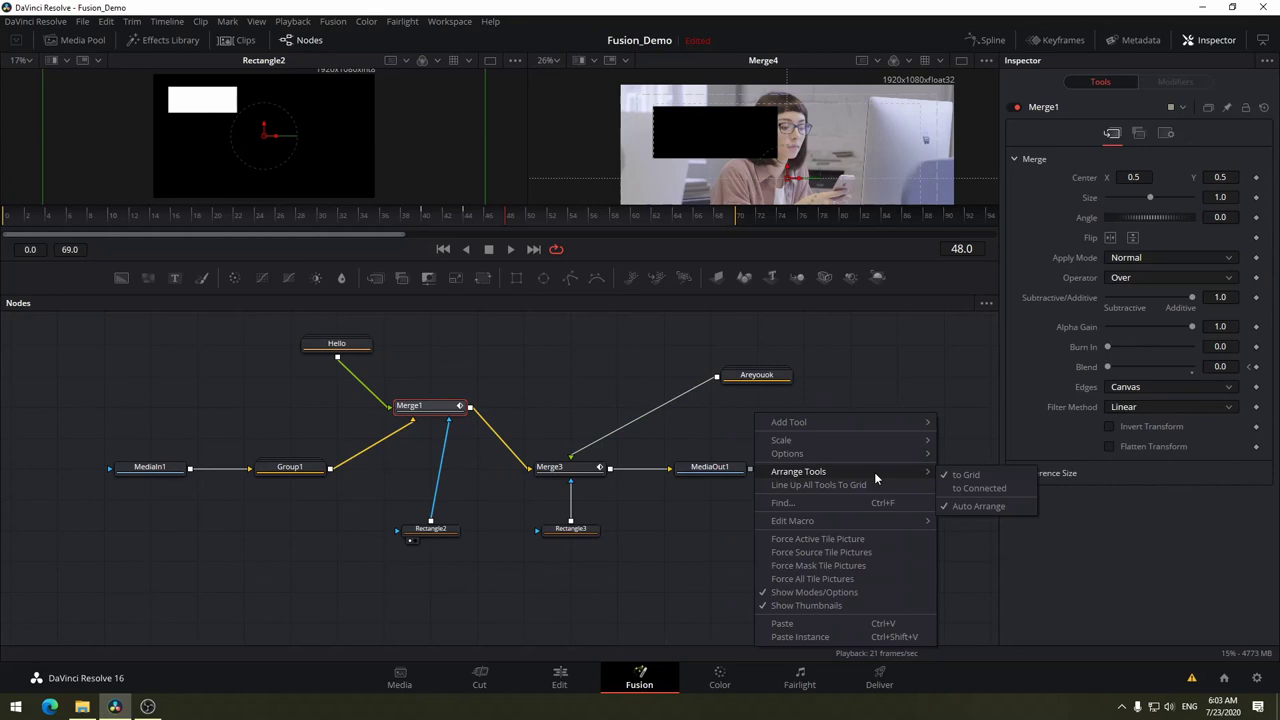
pyautogui.click(965, 478)
# Reposition Merge1 left, Hello right, Merge3 up and Areyouok closer to Merge3.
pyautogui.moveTo(448, 411); pyautogui.dragTo(368, 408)
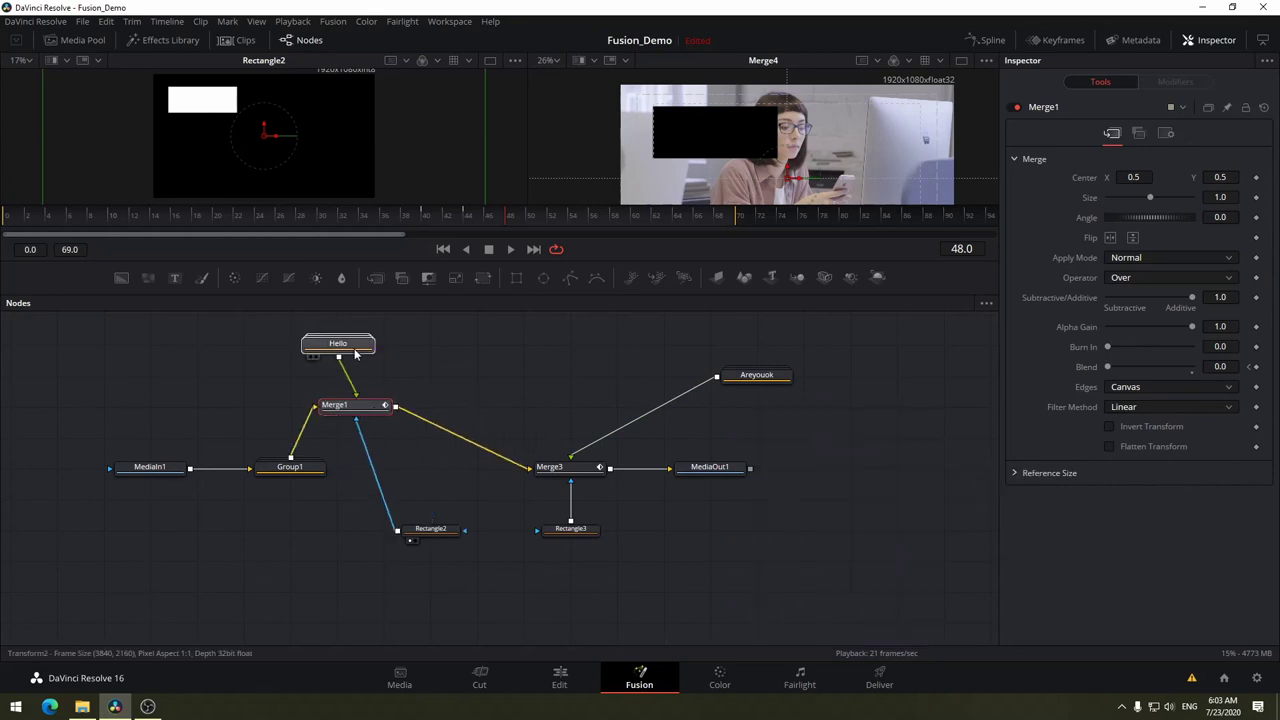
pyautogui.moveTo(337, 344); pyautogui.dragTo(451, 344)
pyautogui.moveTo(545, 466)
pyautogui.mouseDown()
pyautogui.moveTo(549, 446)
pyautogui.moveTo(498, 413)
pyautogui.mouseUp()
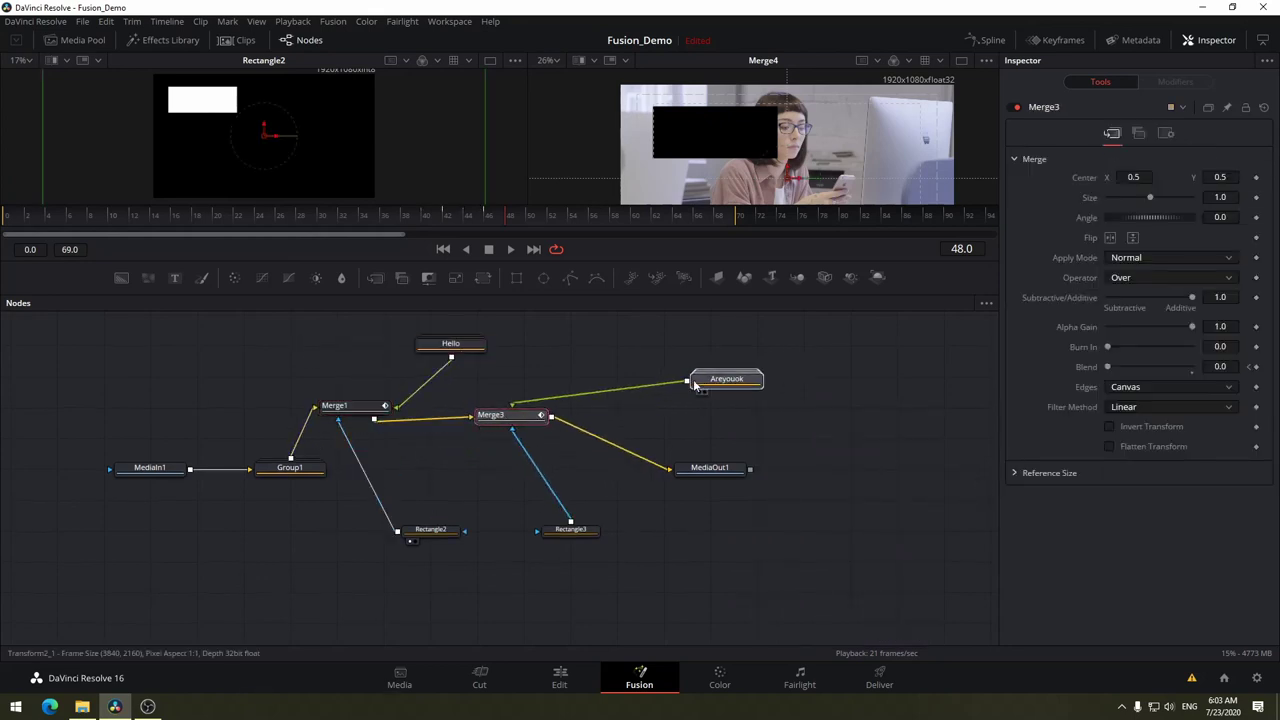
pyautogui.moveTo(747, 376); pyautogui.dragTo(653, 378)
# Raise Group1 between MediaIn1 and Merge1, then Line Up All Tools To Grid.
pyautogui.moveTo(858, 313); pyautogui.dragTo(66, 604)
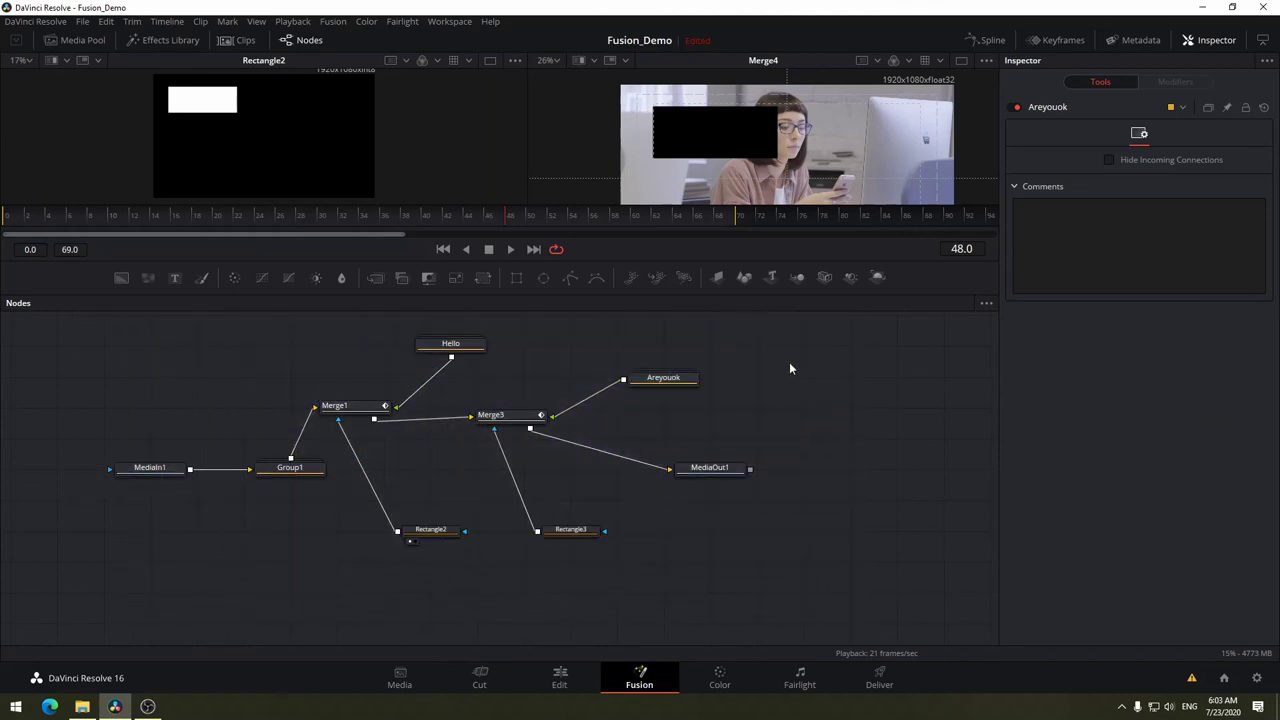
pyautogui.click(292, 467)
pyautogui.moveTo(300, 478); pyautogui.dragTo(274, 449)
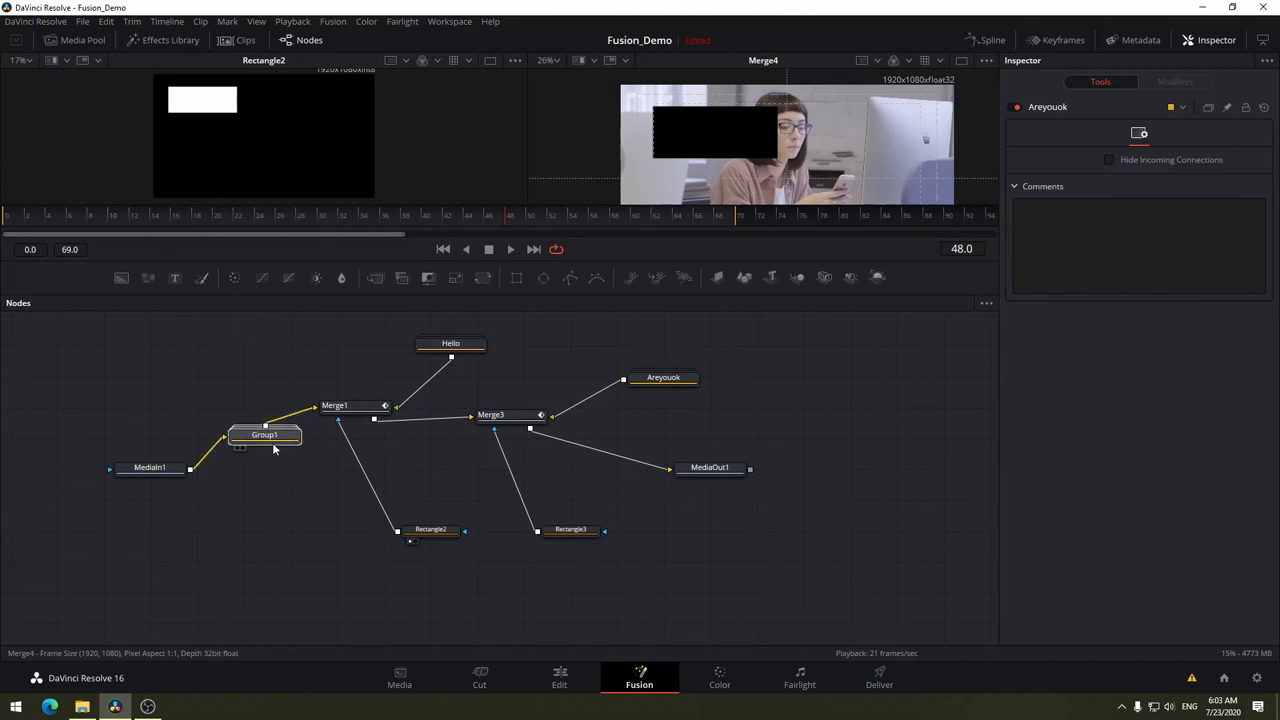
pyautogui.rightClick(802, 400)
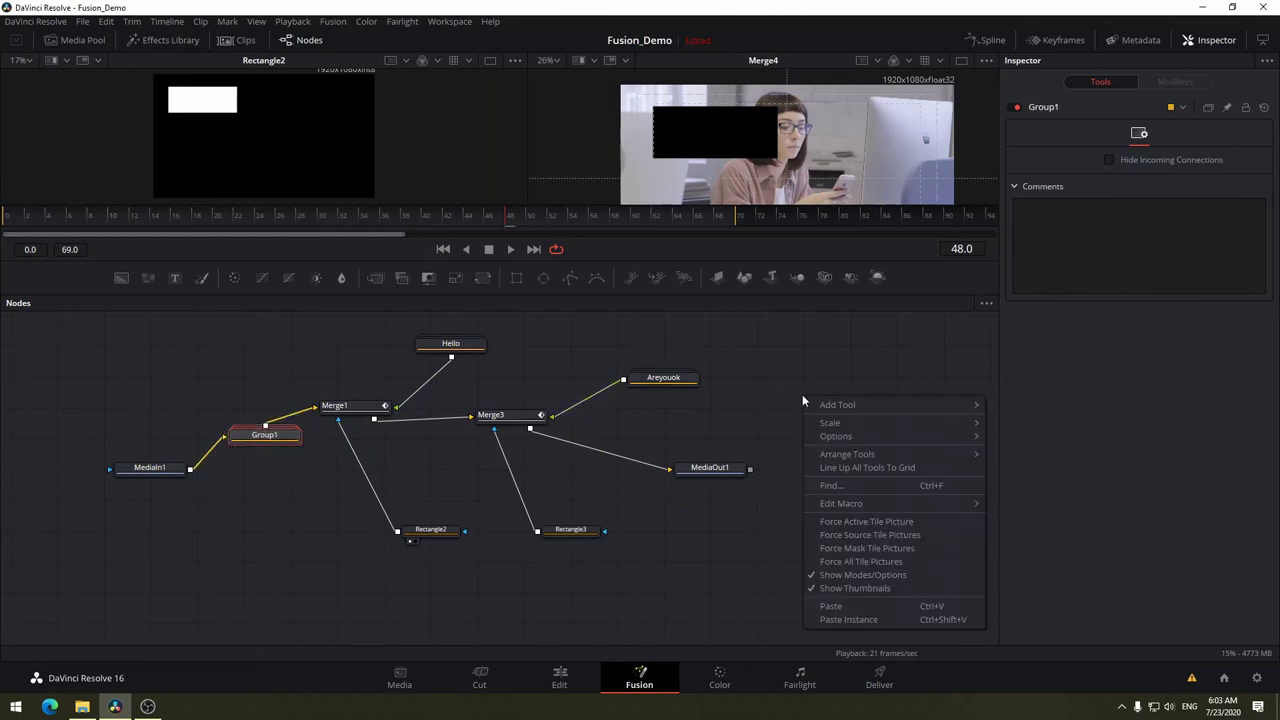
pyautogui.click(894, 476)
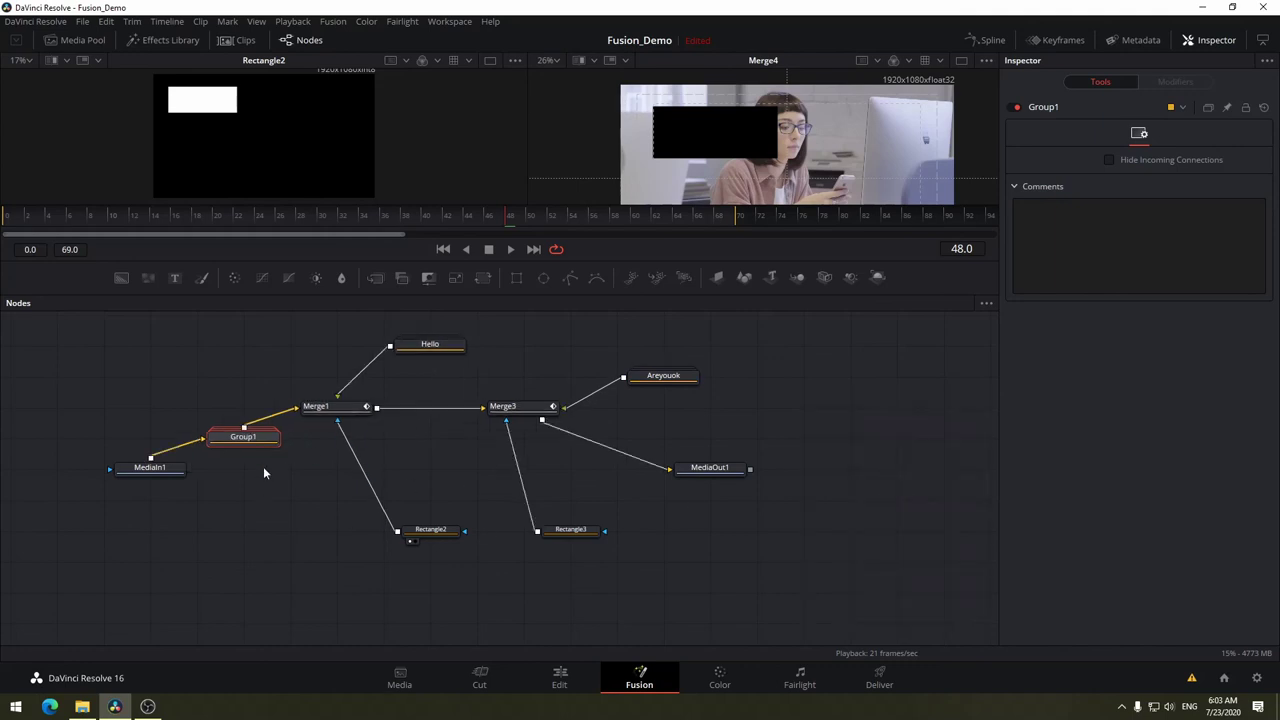
pyautogui.rightClick(807, 405)
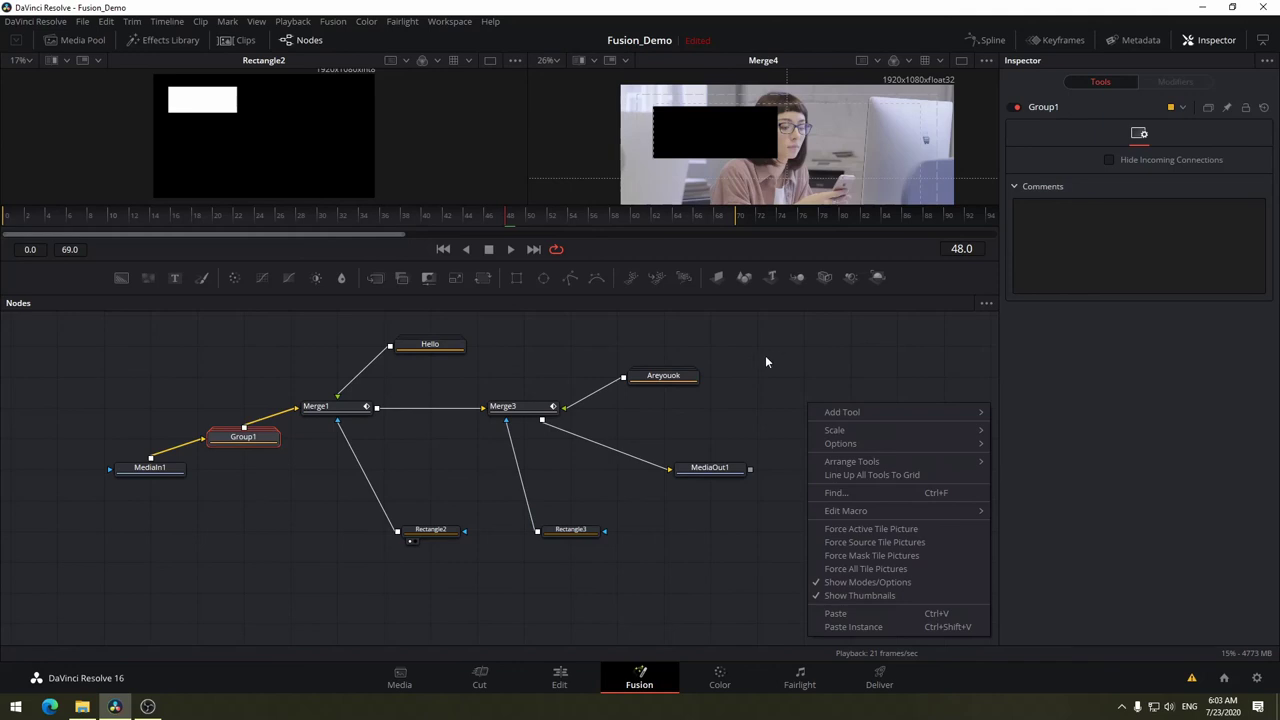
# Arrange tools to the grid and drop Group1, Merge1 and Merge3 into MediaIn1's row.
pyautogui.moveTo(879, 459)
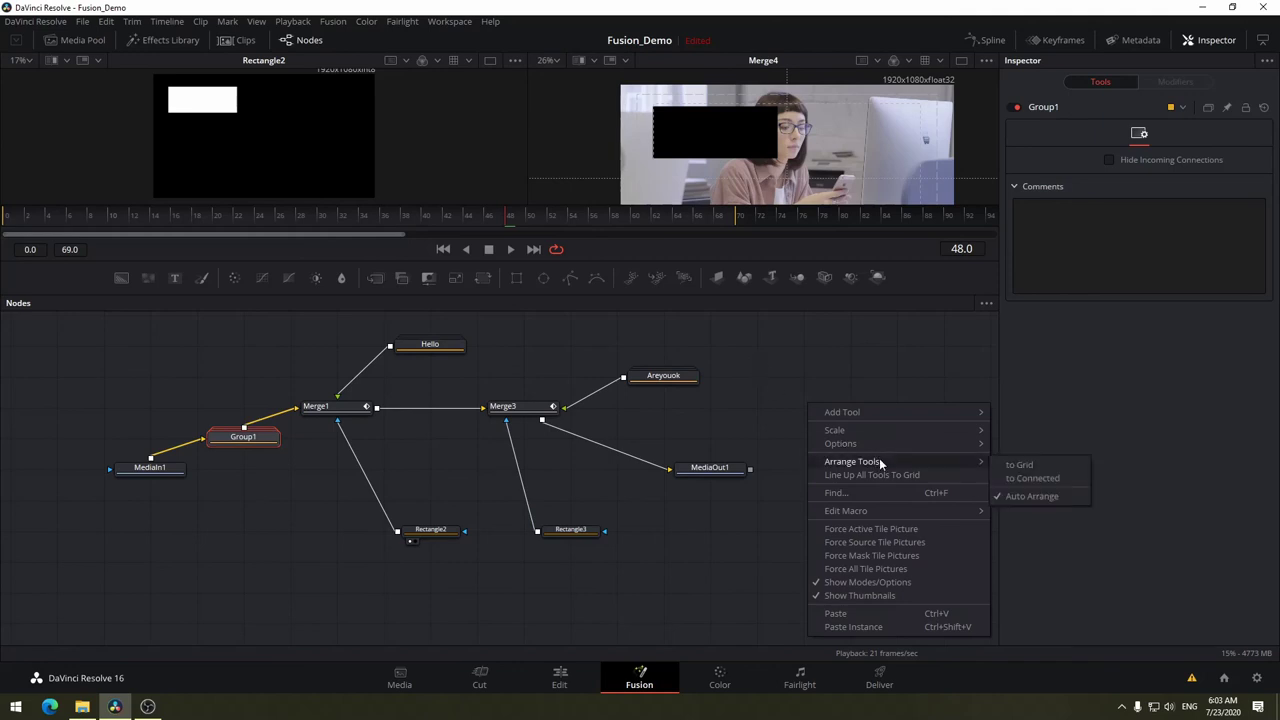
pyautogui.click(1024, 462)
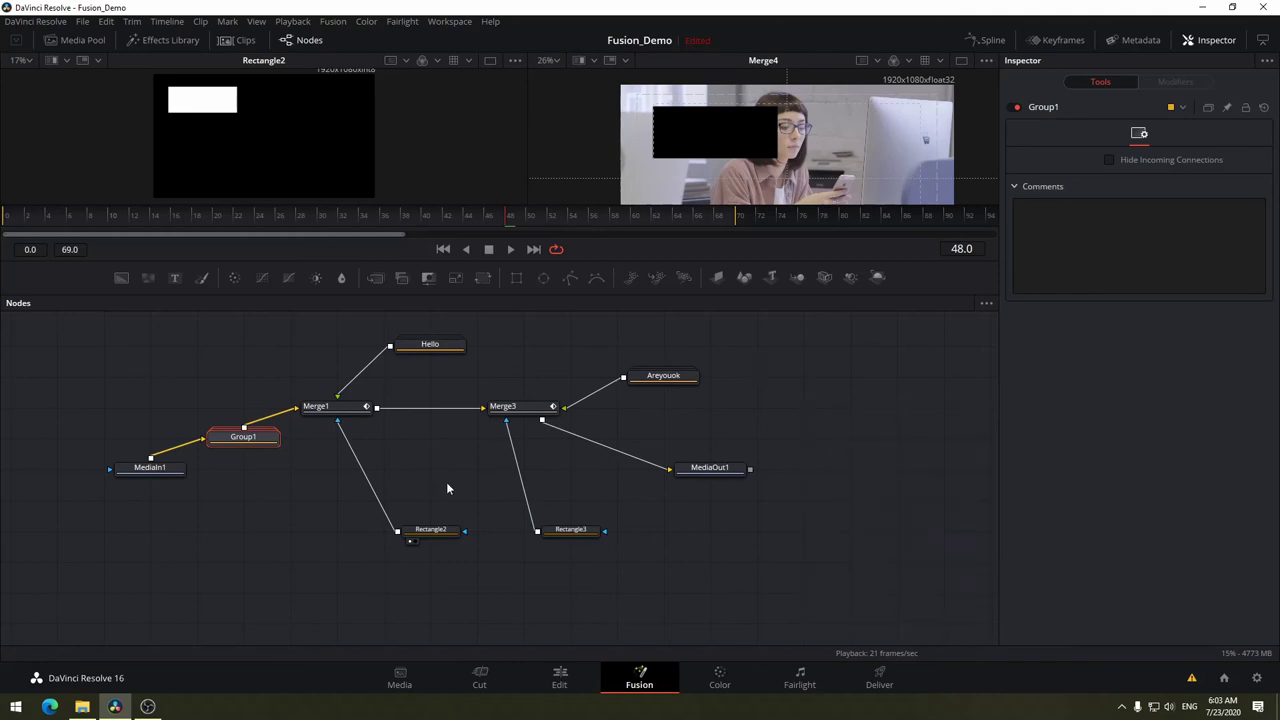
pyautogui.moveTo(250, 444); pyautogui.dragTo(298, 476)
pyautogui.moveTo(355, 410); pyautogui.dragTo(448, 471)
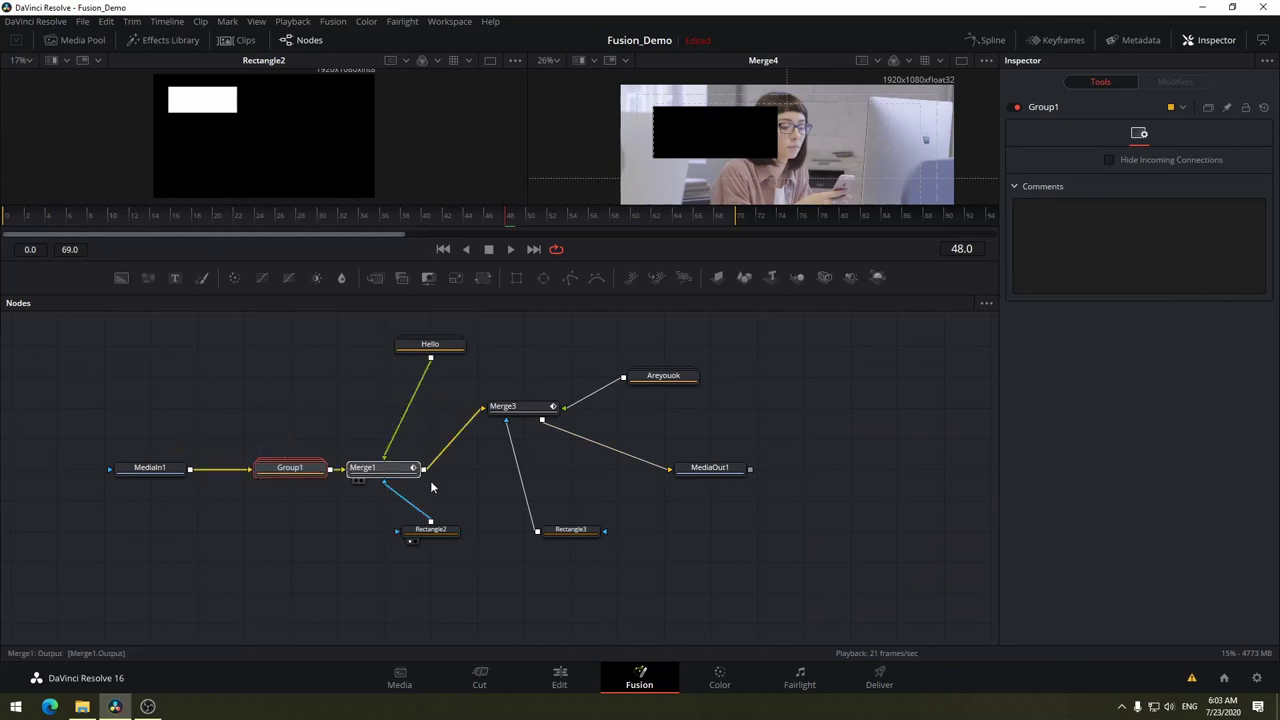
pyautogui.moveTo(531, 413); pyautogui.dragTo(586, 474)
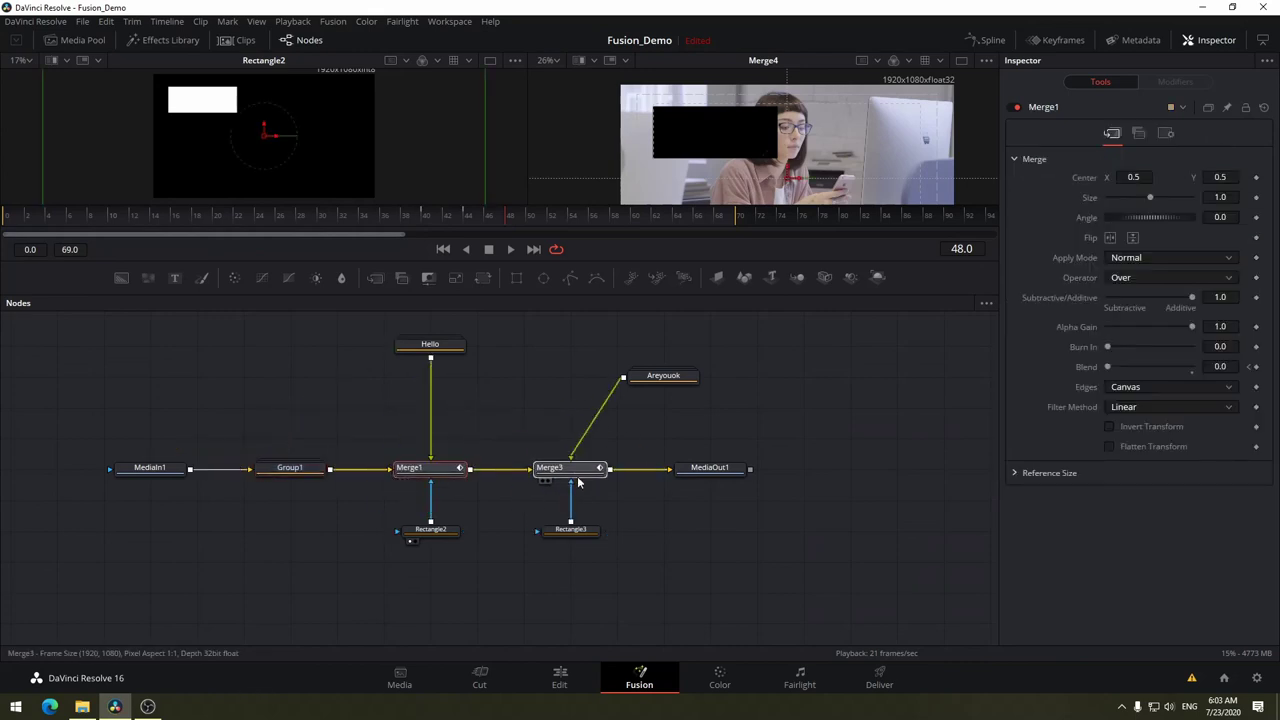
# Place Areyouok above Merge3 and Hello above Merge1, then recentre the node view.
pyautogui.moveTo(660, 377); pyautogui.dragTo(567, 408)
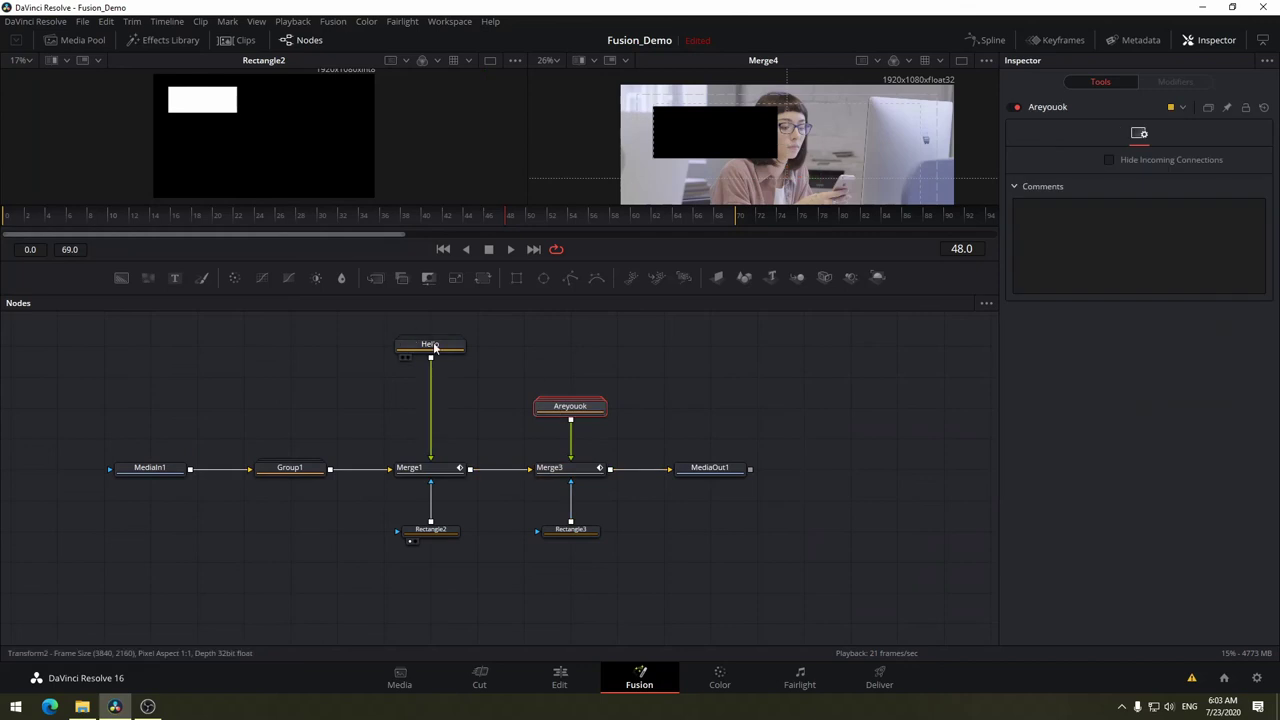
pyautogui.moveTo(433, 342); pyautogui.dragTo(433, 406)
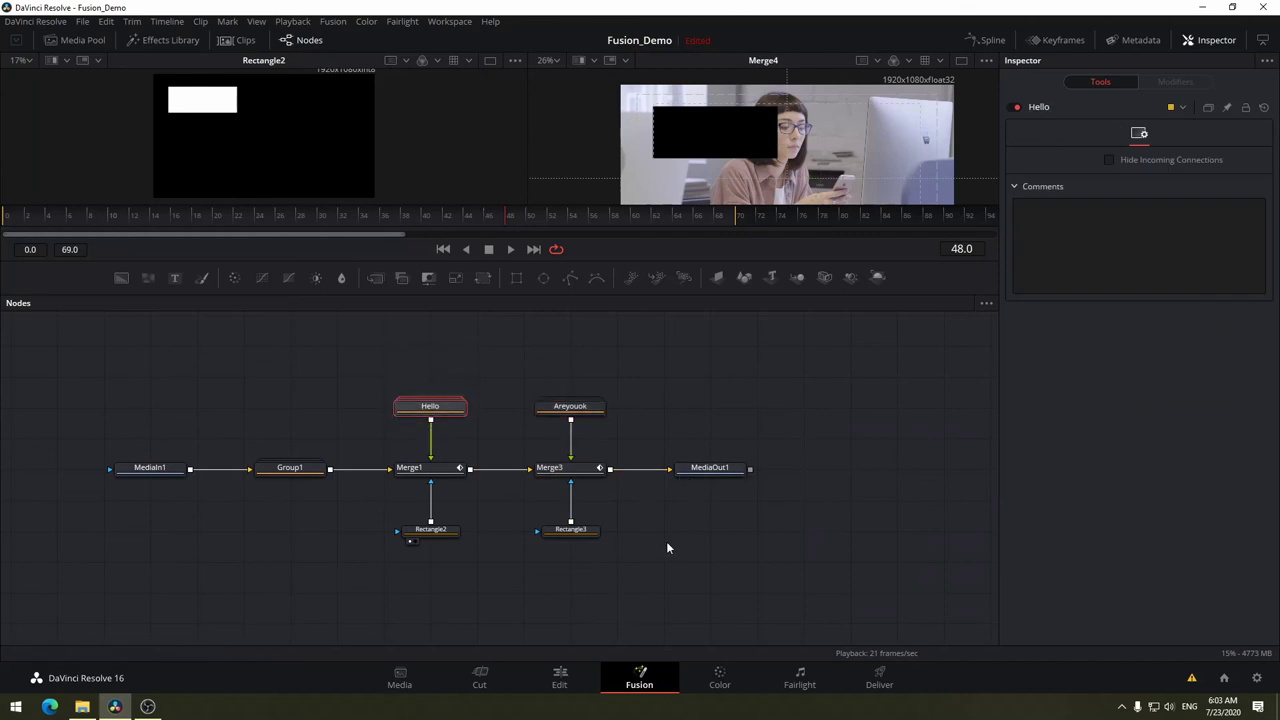
pyautogui.moveTo(666, 541); pyautogui.dragTo(773, 536)
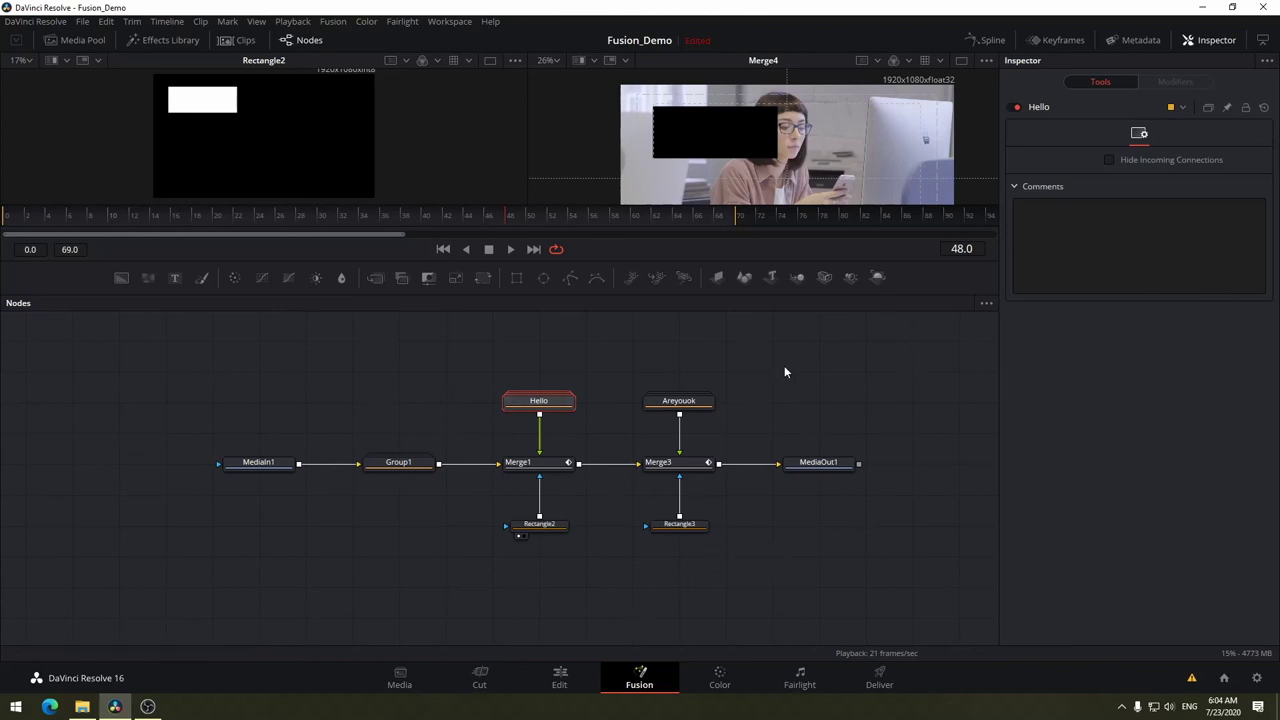
pyautogui.moveTo(789, 406)
pyautogui.mouseDown()
pyautogui.moveTo(814, 390)
pyautogui.moveTo(788, 453)
pyautogui.mouseUp()
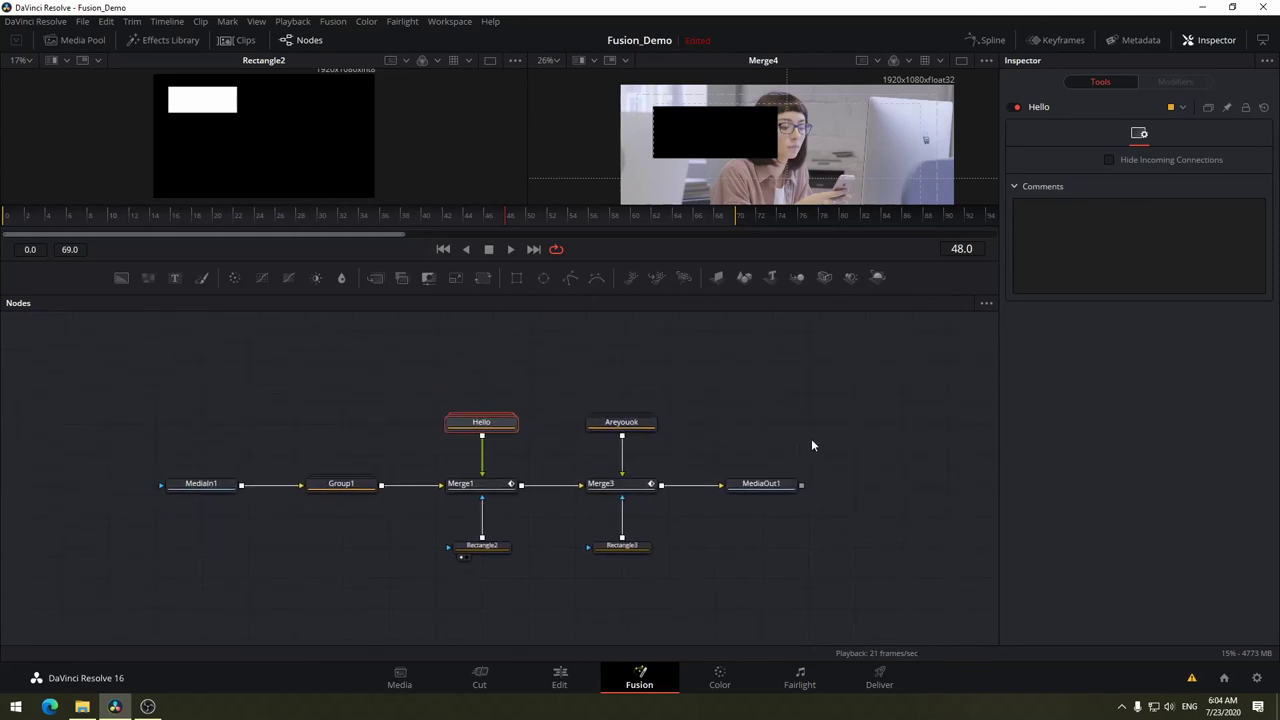
pyautogui.rightClick(828, 436)
pyautogui.click(758, 430)
pyautogui.click(758, 430)
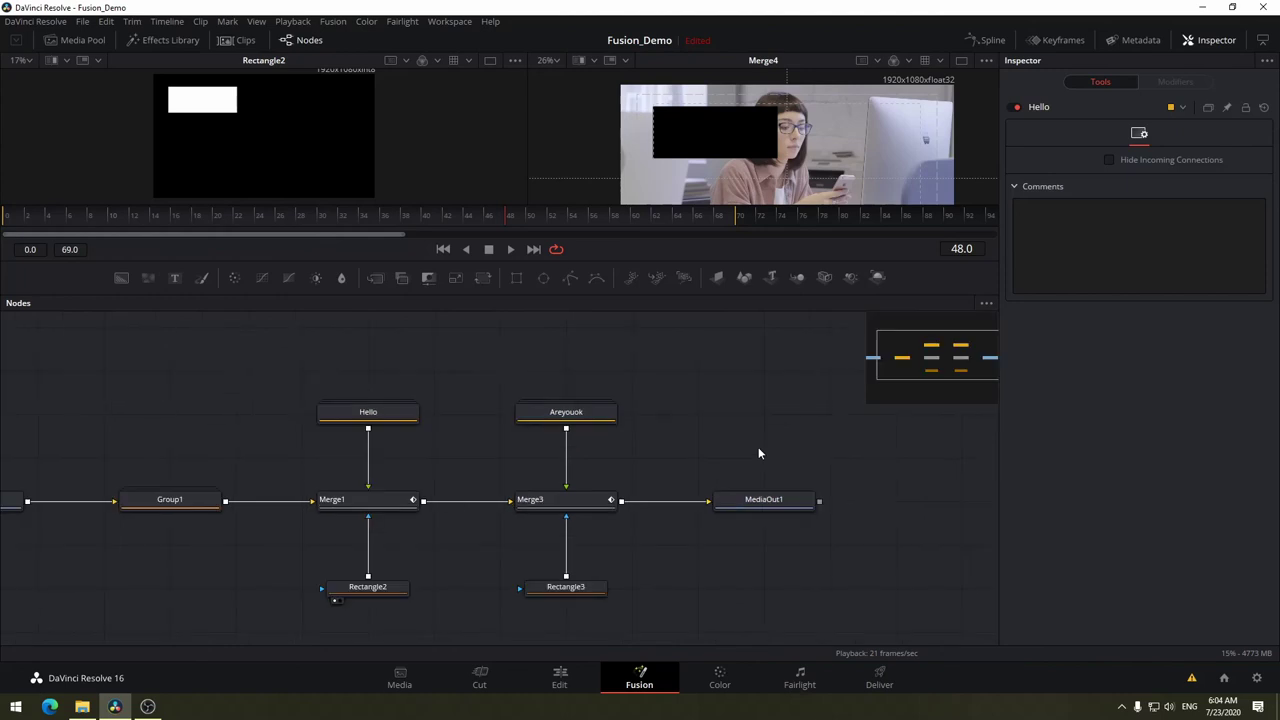
pyautogui.moveTo(758, 453); pyautogui.dragTo(791, 429)
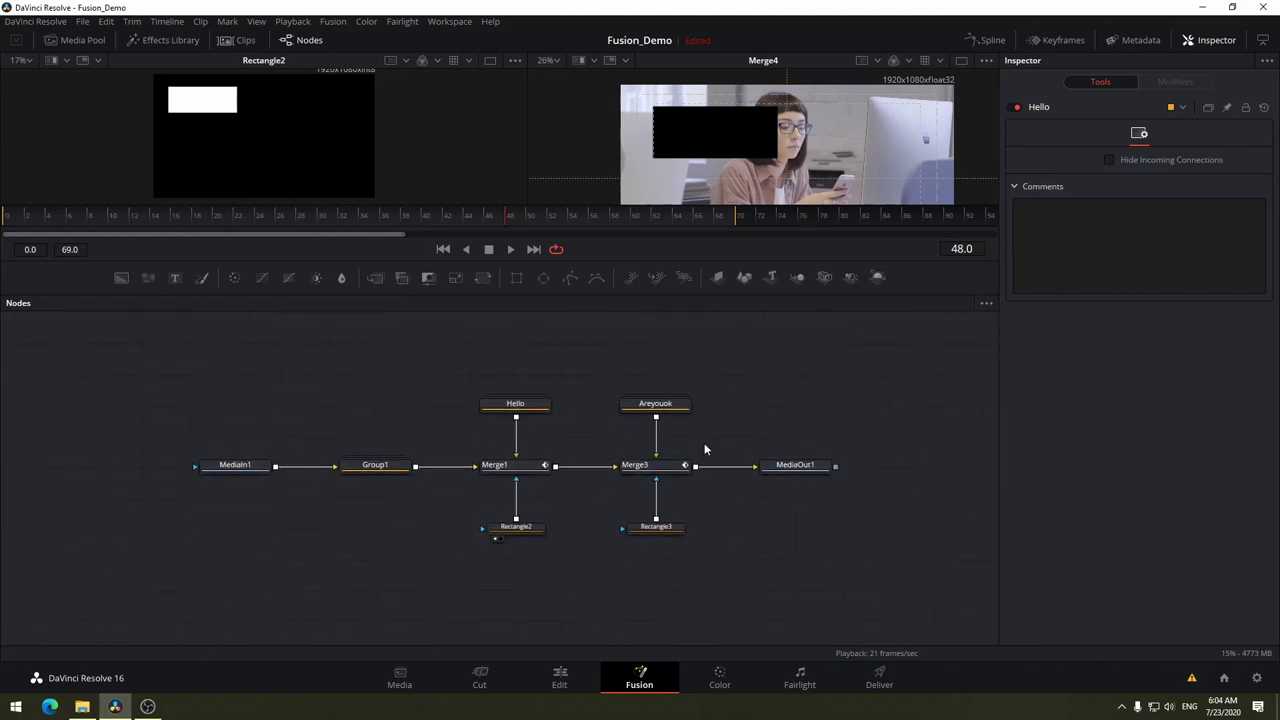
pyautogui.scroll(2, 619, 470)
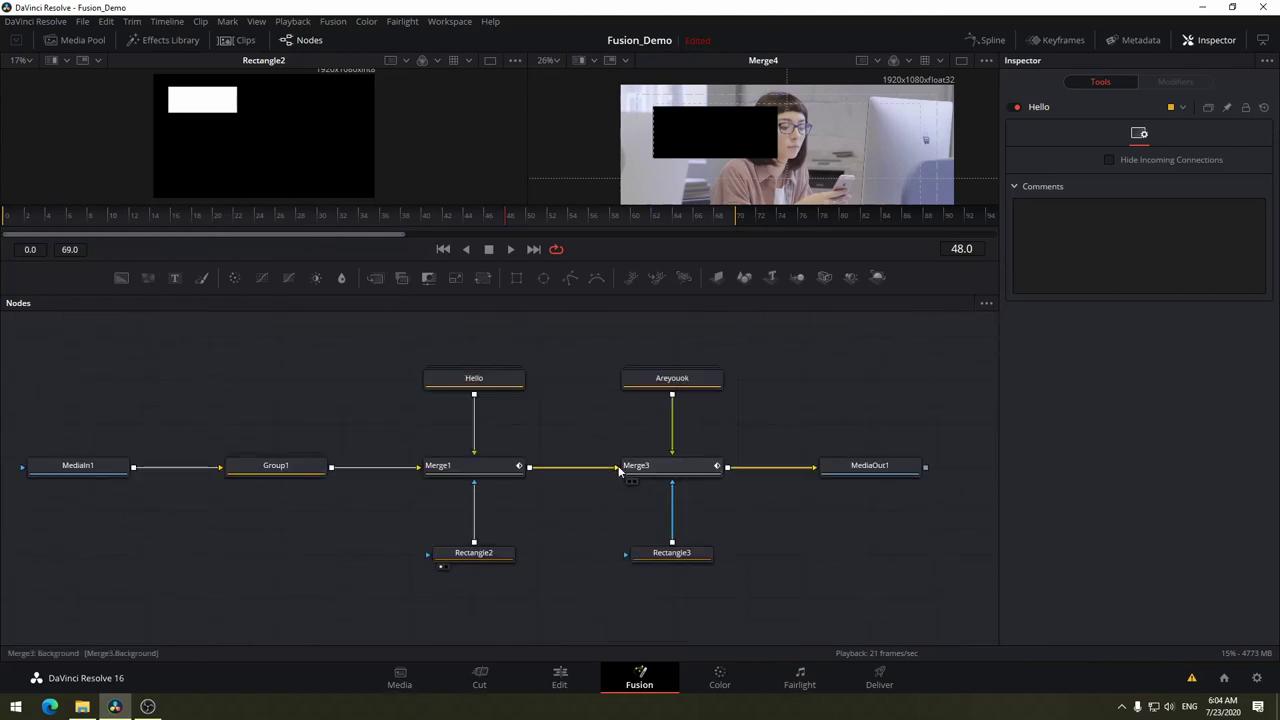
pyautogui.scroll(-15, 619, 470)
pyautogui.scroll(9, 619, 470)
pyautogui.scroll(7, 619, 470)
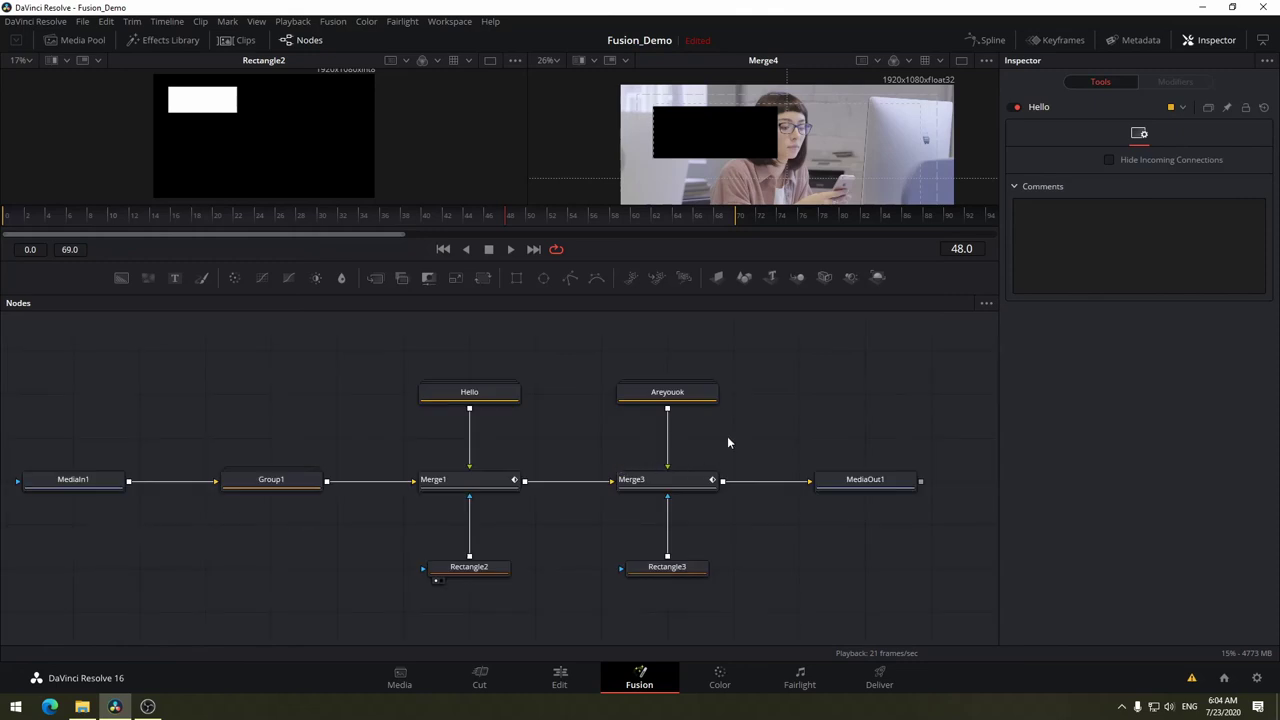
pyautogui.hscroll(3, 691, 437)
pyautogui.hscroll(3, 626, 429)
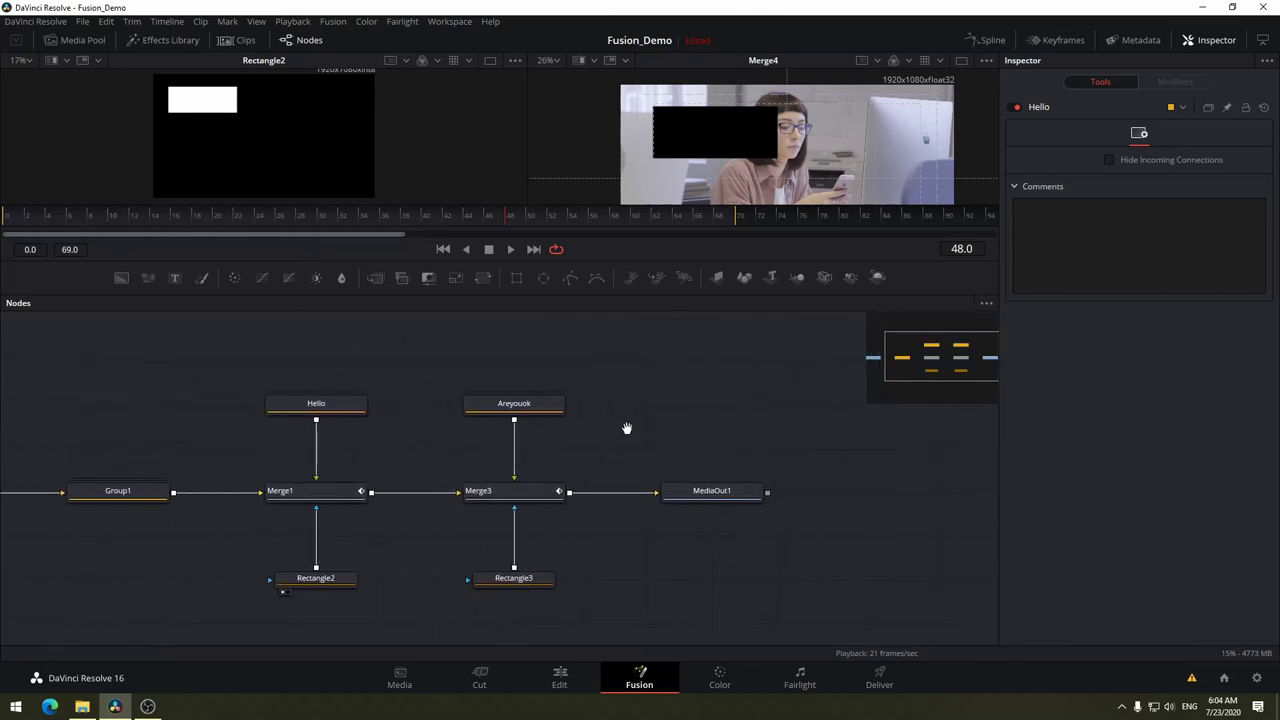
pyautogui.hscroll(2, 563, 423)
pyautogui.hscroll(4, 563, 423)
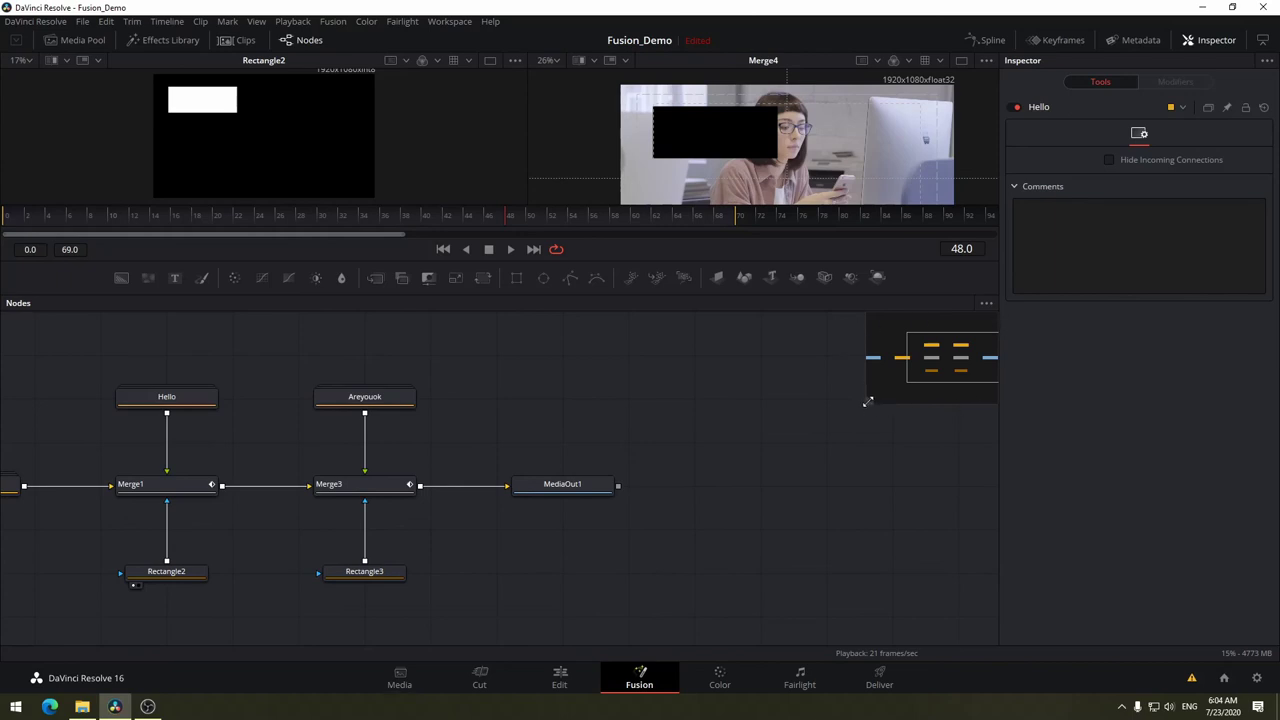
pyautogui.moveTo(868, 401); pyautogui.dragTo(892, 383)
pyautogui.moveTo(945, 362)
pyautogui.mouseDown()
pyautogui.moveTo(903, 357)
pyautogui.moveTo(929, 371)
pyautogui.moveTo(845, 407)
pyautogui.mouseUp()
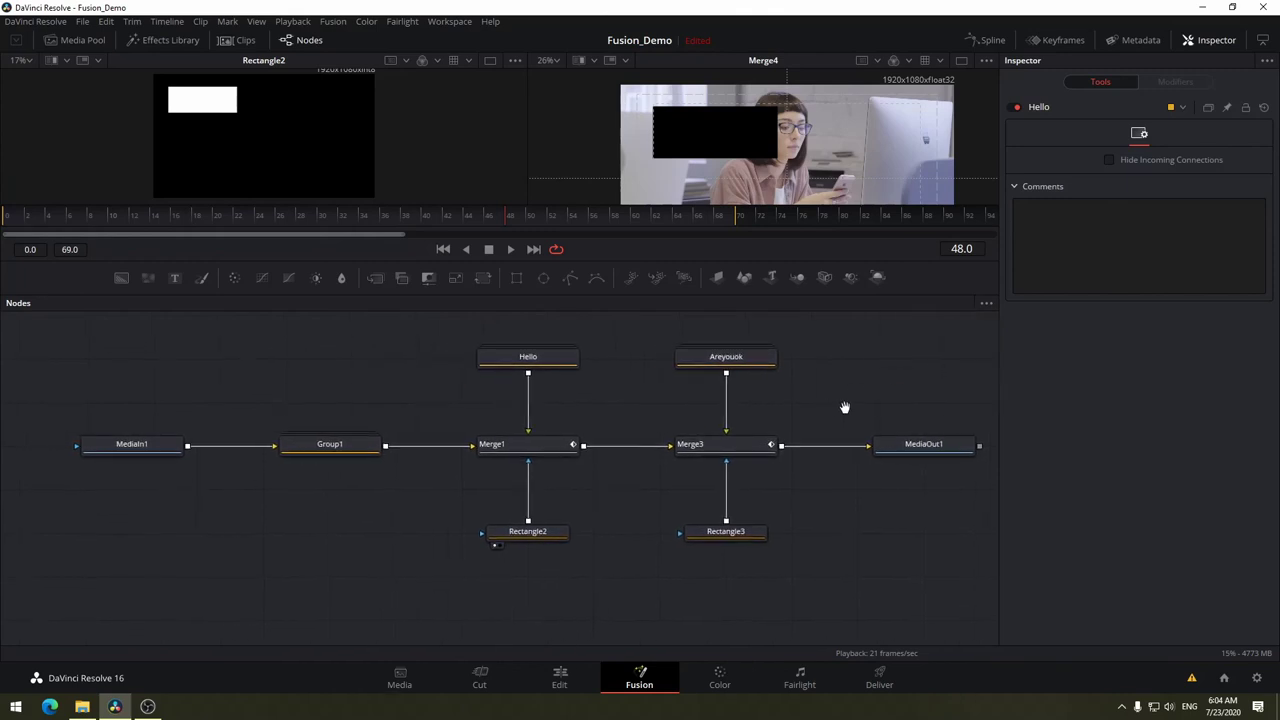
pyautogui.moveTo(845, 407); pyautogui.dragTo(811, 426)
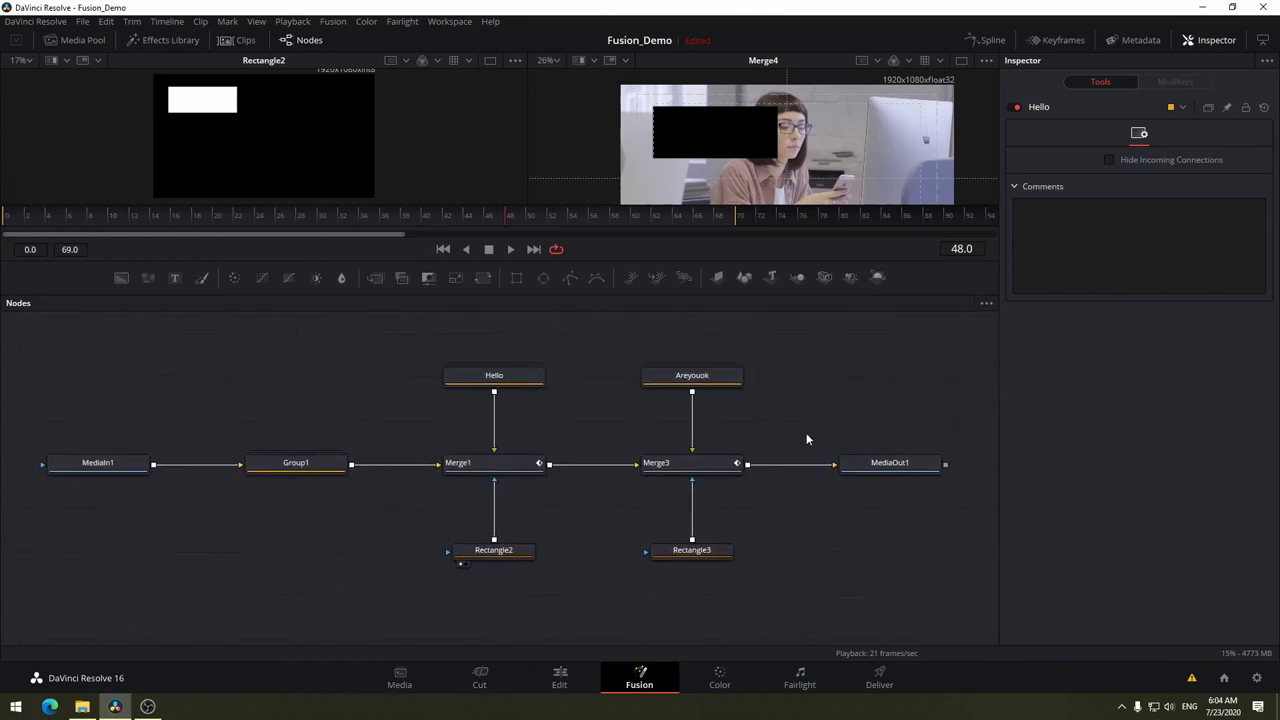
pyautogui.moveTo(801, 434); pyautogui.dragTo(774, 434)
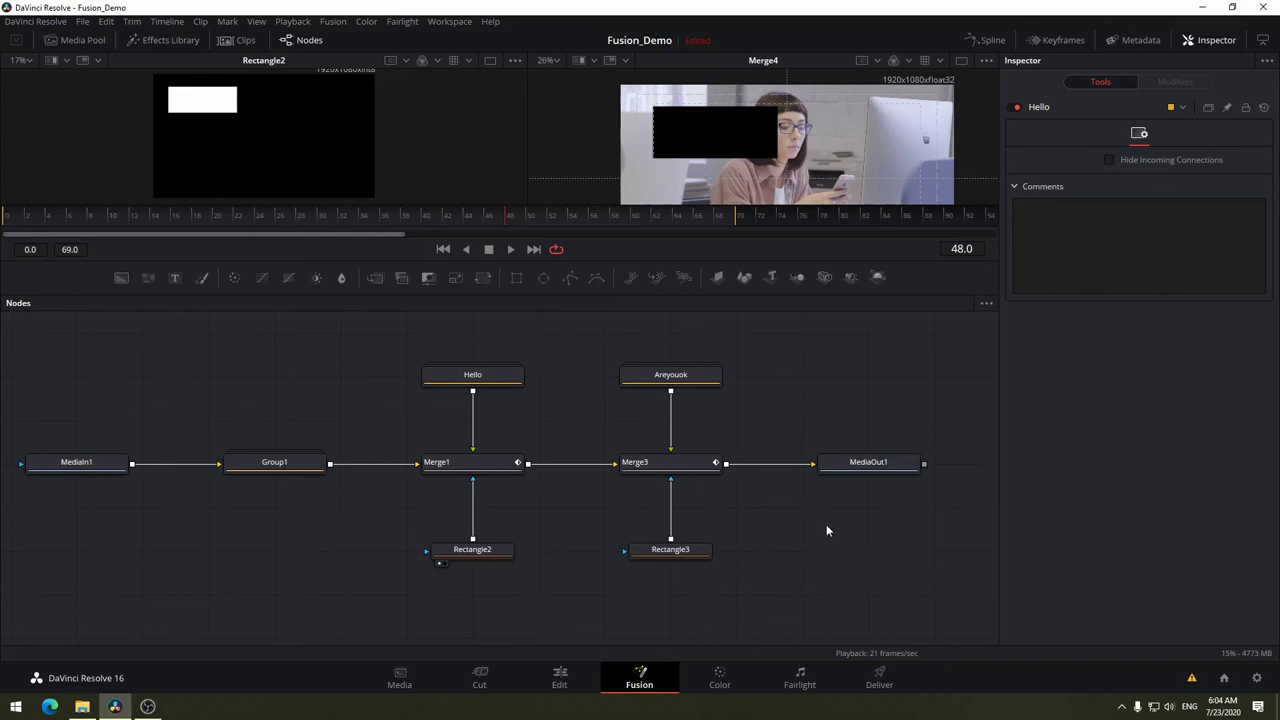
pyautogui.moveTo(826, 524); pyautogui.dragTo(850, 539)
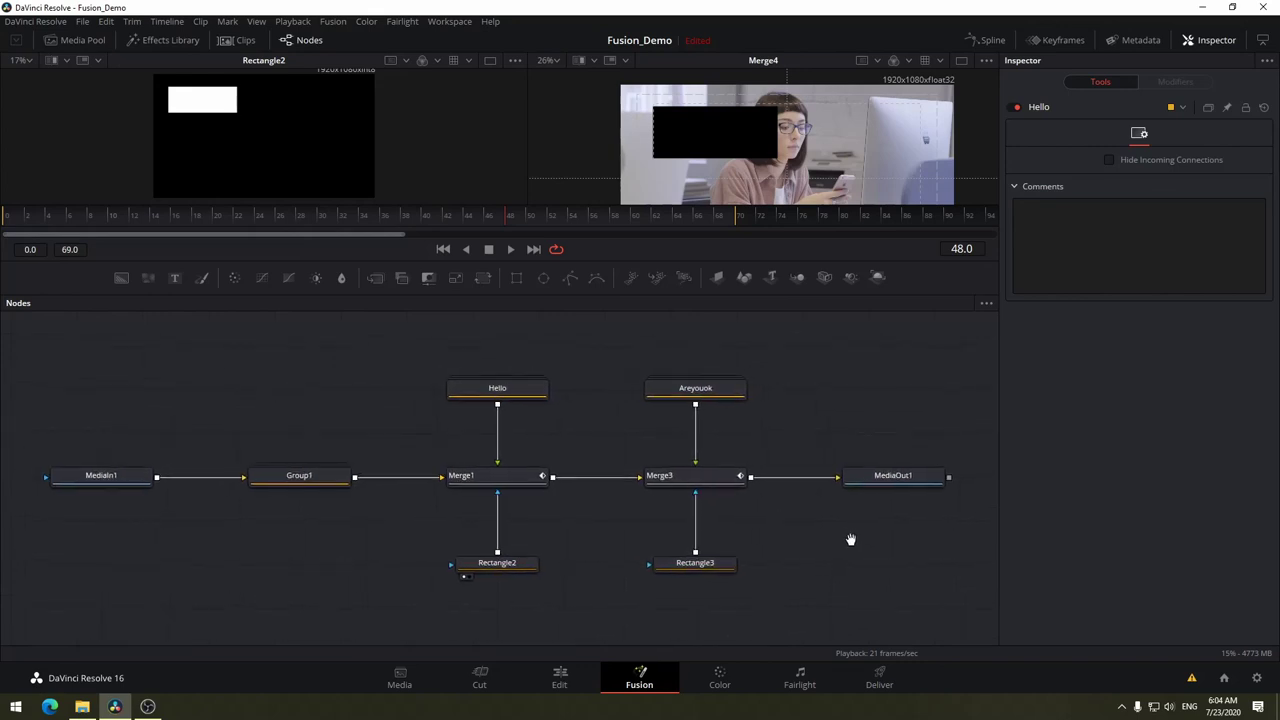